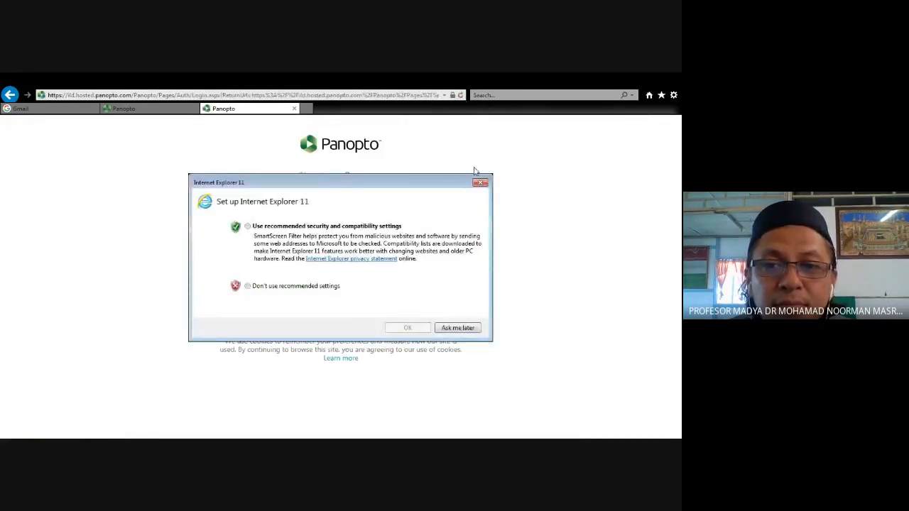
{"action": "left_click", "coordinate": [479, 175]}
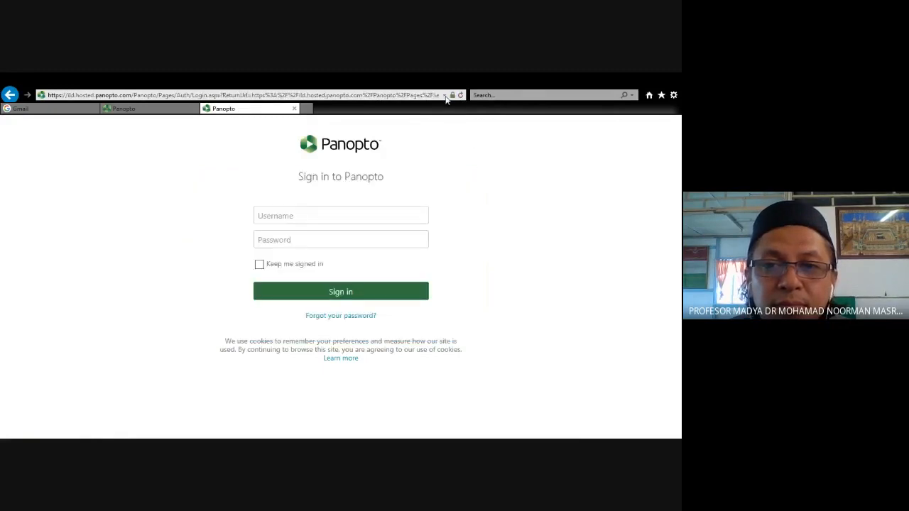
{"action": "left_click", "coordinate": [443, 96]}
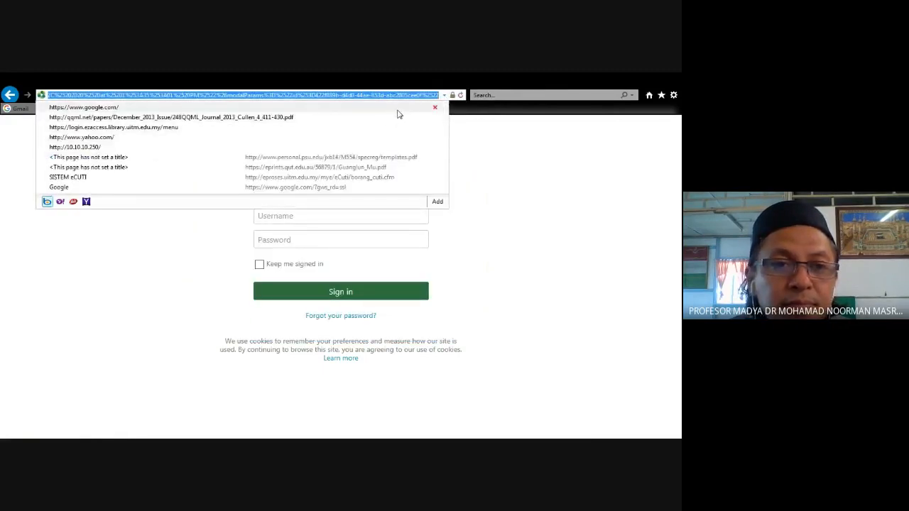
{"action": "left_click", "coordinate": [399, 112]}
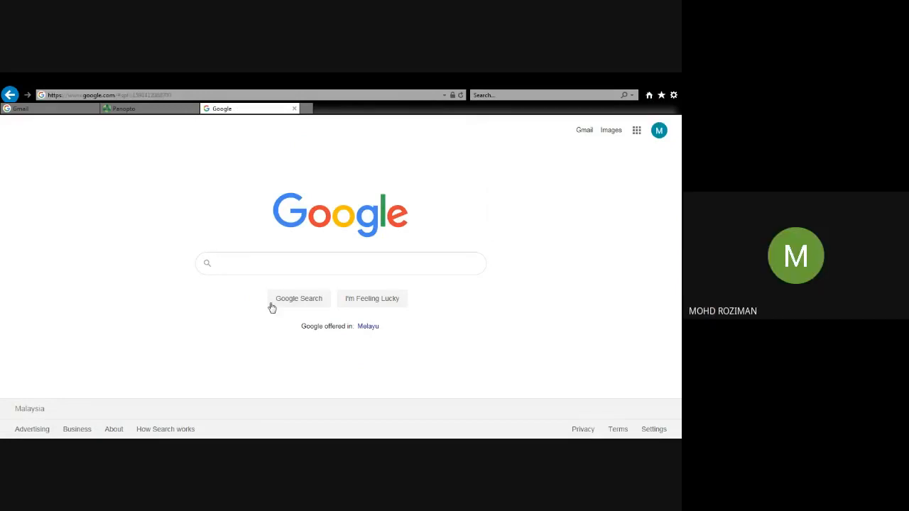
Search Google for "webpower"
{"action": "left_click", "coordinate": [266, 266]}
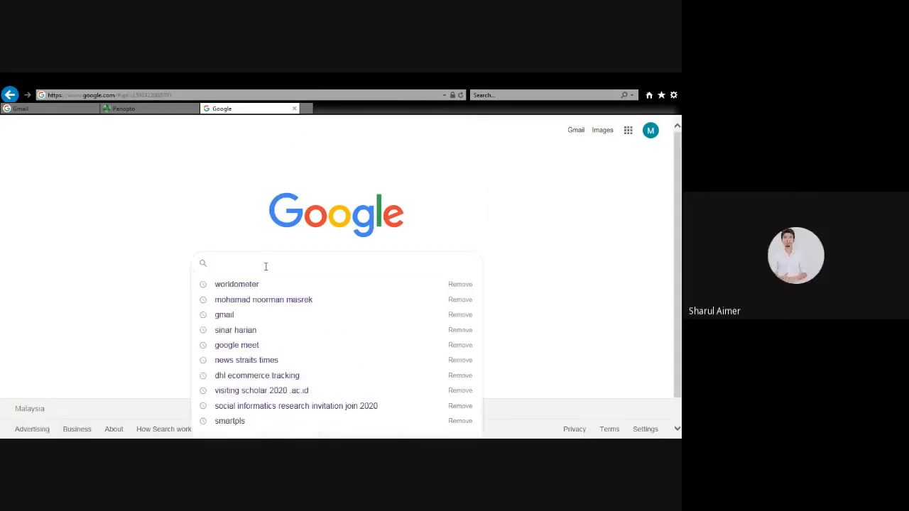
{"action": "type", "text": "webpower"}
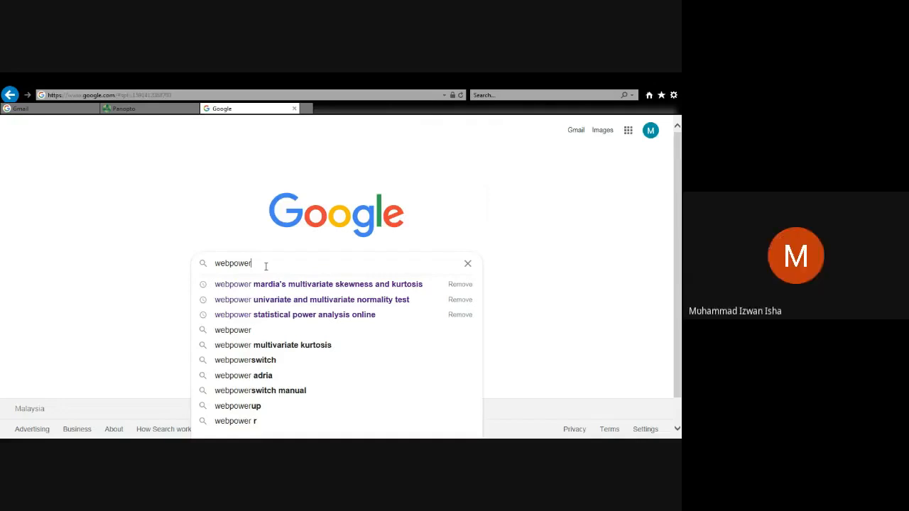
{"action": "key", "text": "Return"}
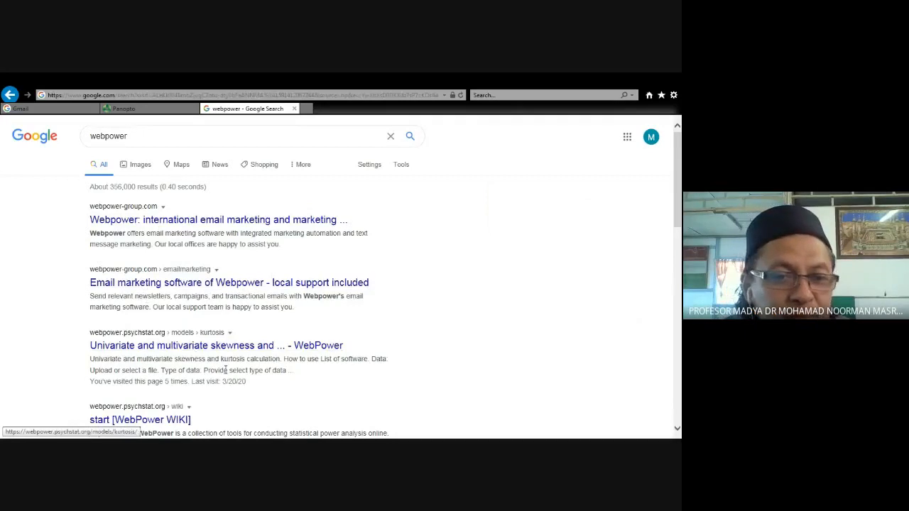
Refine the search to "webpower statistical power analysis online" and open the WebPower wiki start page
{"action": "left_click", "coordinate": [140, 135]}
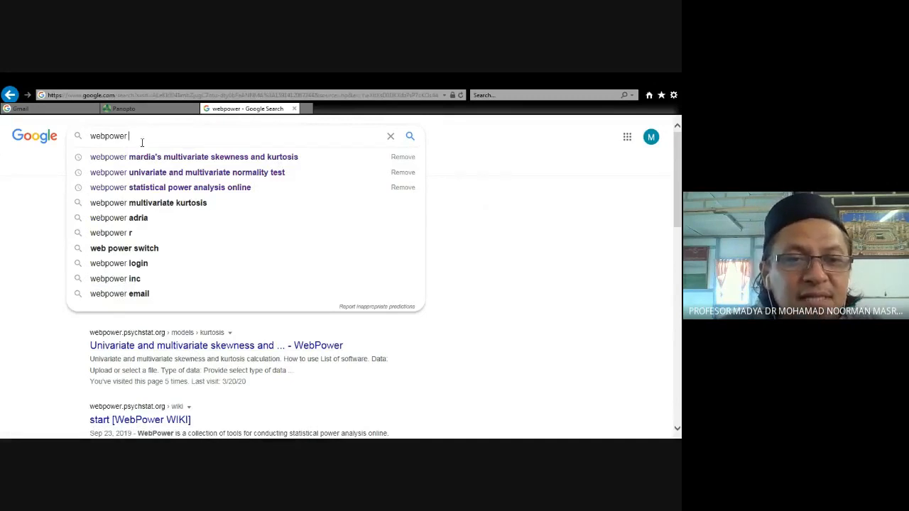
{"action": "left_click", "coordinate": [152, 188]}
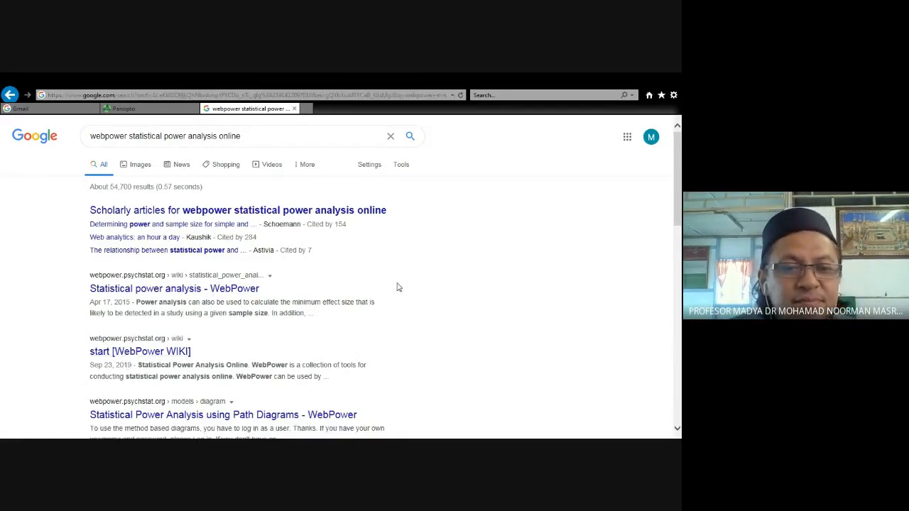
{"action": "left_click", "coordinate": [234, 415]}
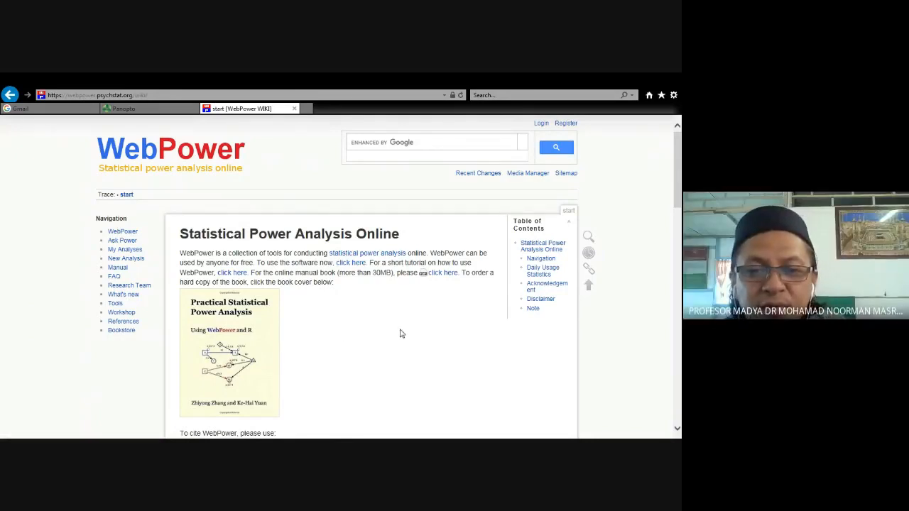
Examine the WebPower wiki start page, including its navigation links and daily usage statistics section
{"action": "scroll", "coordinate": [401, 334], "scroll_direction": "down", "scroll_amount": 3}
{"action": "scroll", "coordinate": [401, 334], "scroll_direction": "down", "scroll_amount": 5}
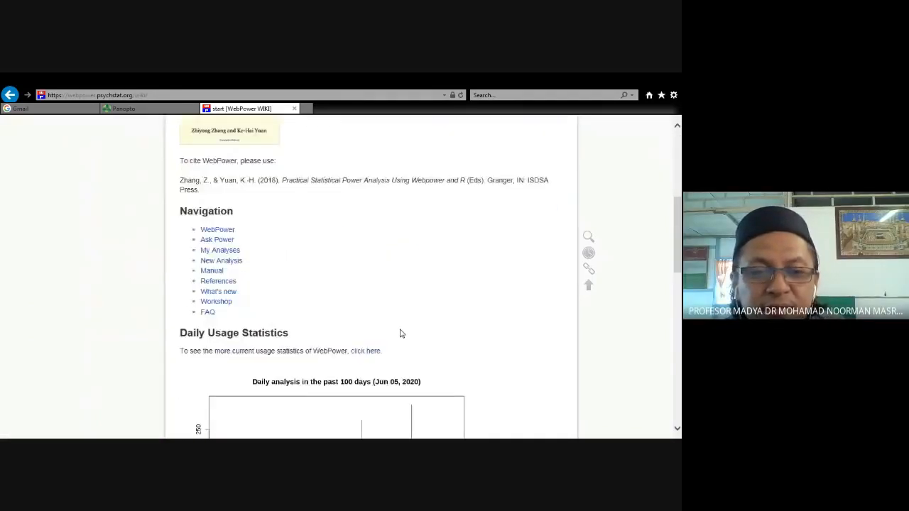
{"action": "scroll", "coordinate": [400, 334], "scroll_direction": "down", "scroll_amount": 3}
{"action": "scroll", "coordinate": [401, 334], "scroll_direction": "up", "scroll_amount": 5}
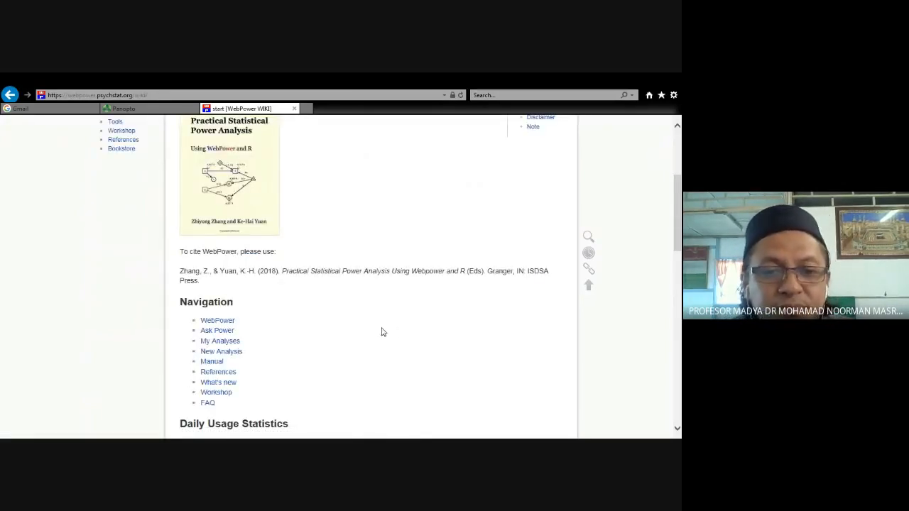
{"action": "left_click", "coordinate": [224, 323]}
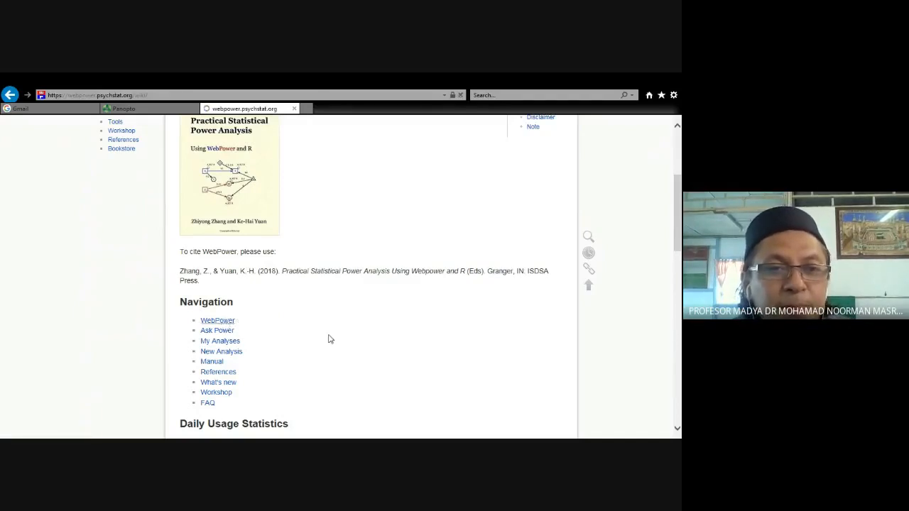
{"action": "scroll", "coordinate": [329, 340], "scroll_direction": "down", "scroll_amount": 2}
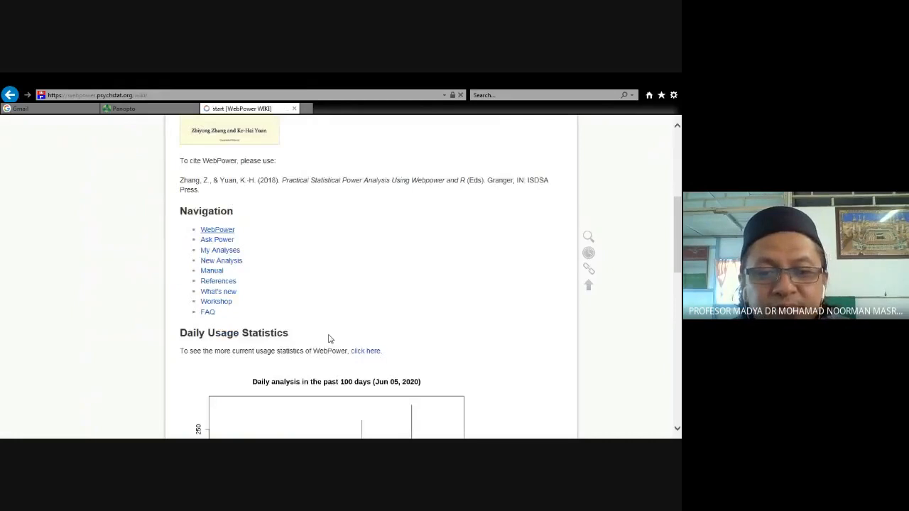
{"action": "scroll", "coordinate": [645, 270], "scroll_direction": "up", "scroll_amount": 6}
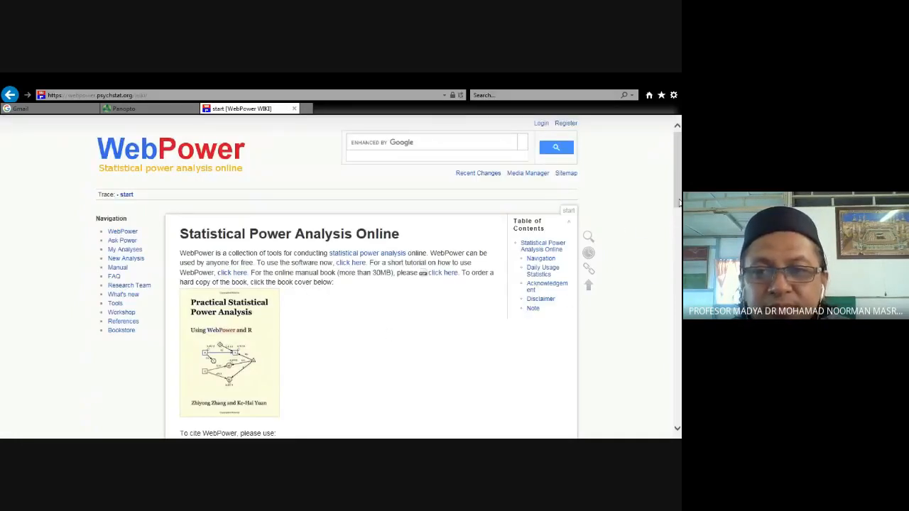
{"action": "mouse_move", "coordinate": [680, 178]}
{"action": "left_mouse_down"}
{"action": "mouse_move", "coordinate": [680, 387]}
{"action": "mouse_move", "coordinate": [679, 175]}
{"action": "left_mouse_up"}
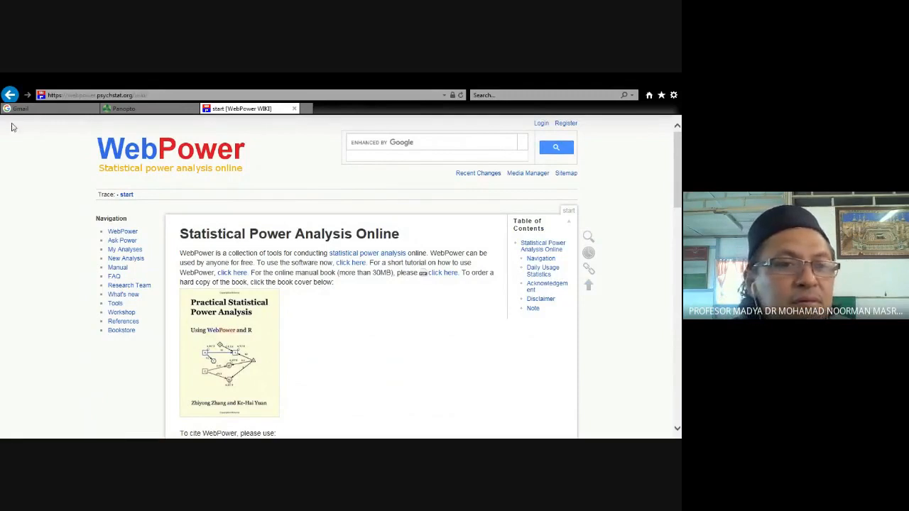
Return to the search results, search for "webpower statistical normality test" and open WebPower's univariate and multivariate skewness and kurtosis calculation page
{"action": "left_click", "coordinate": [10, 94]}
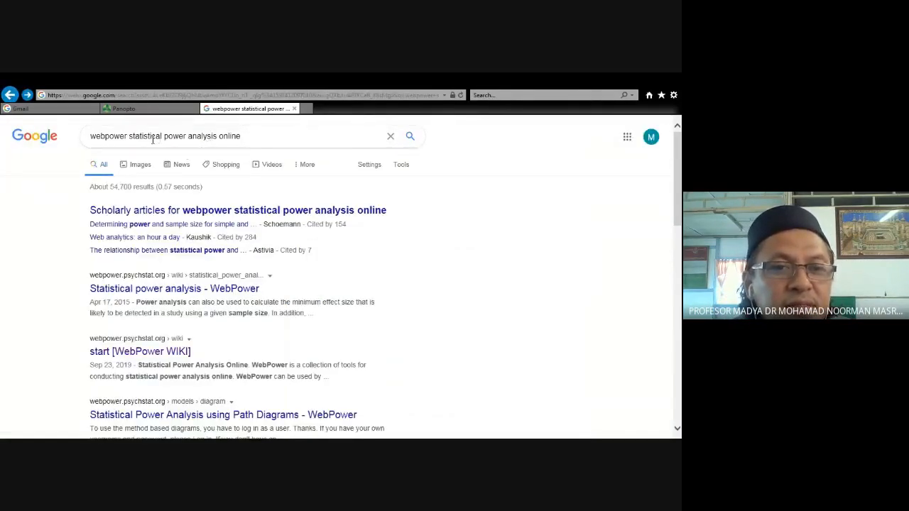
{"action": "left_click_drag", "start_coordinate": [164, 136], "coordinate": [241, 137]}
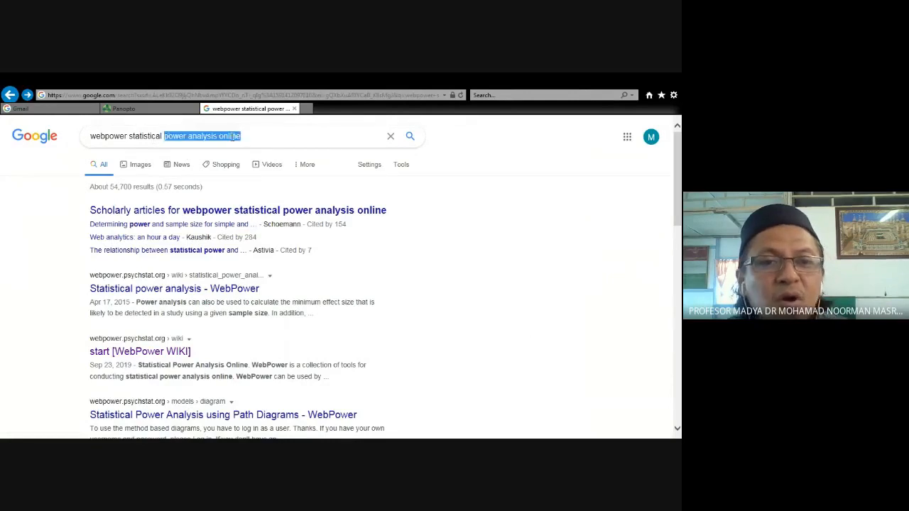
{"action": "type", "text": "normality ts"}
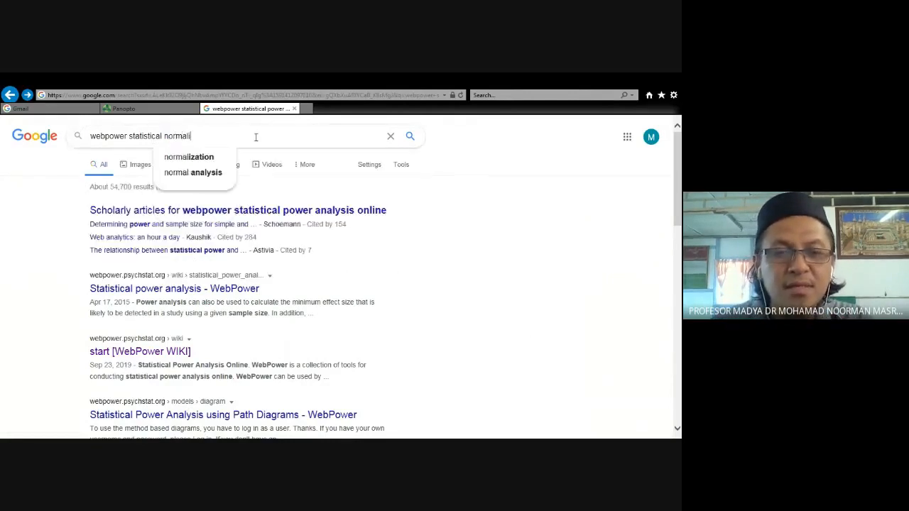
{"action": "key", "text": "BackSpace"}
{"action": "type", "text": "est"}
{"action": "left_click", "coordinate": [229, 159]}
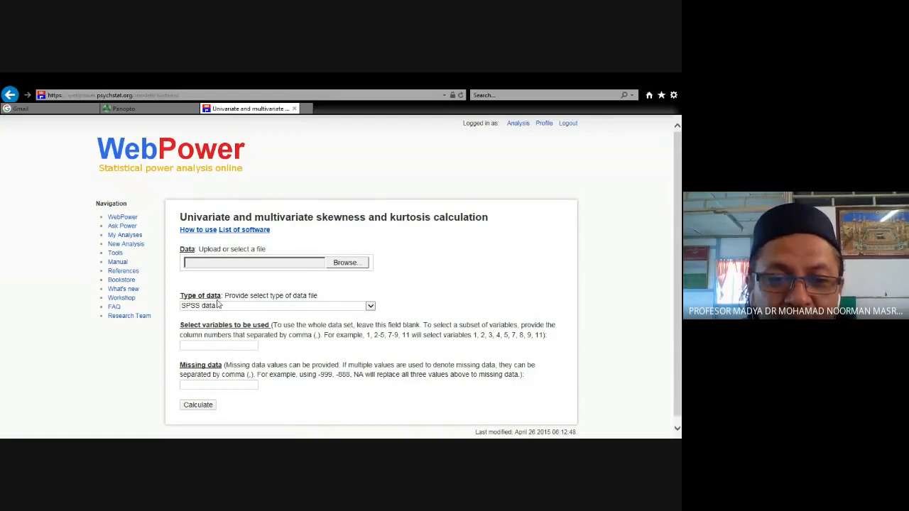
Set the data type to CSV data with variable names and choose the data file from the SmarPLS Workshop folder on the desktop
{"action": "left_click", "coordinate": [370, 306]}
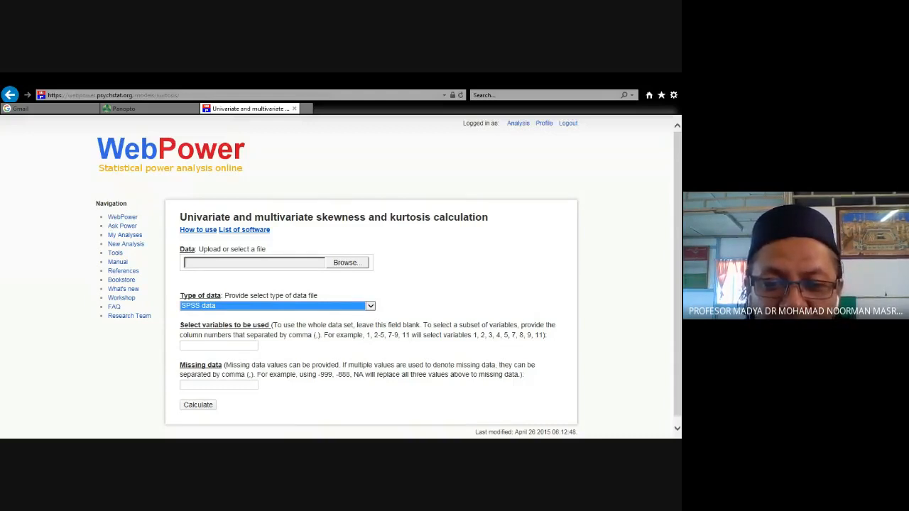
{"action": "key", "text": "Down"}
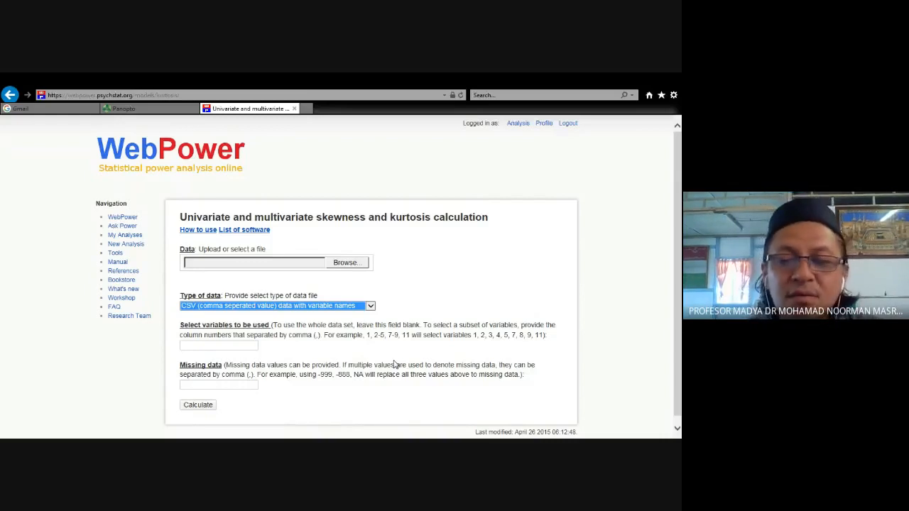
{"action": "left_click", "coordinate": [347, 263]}
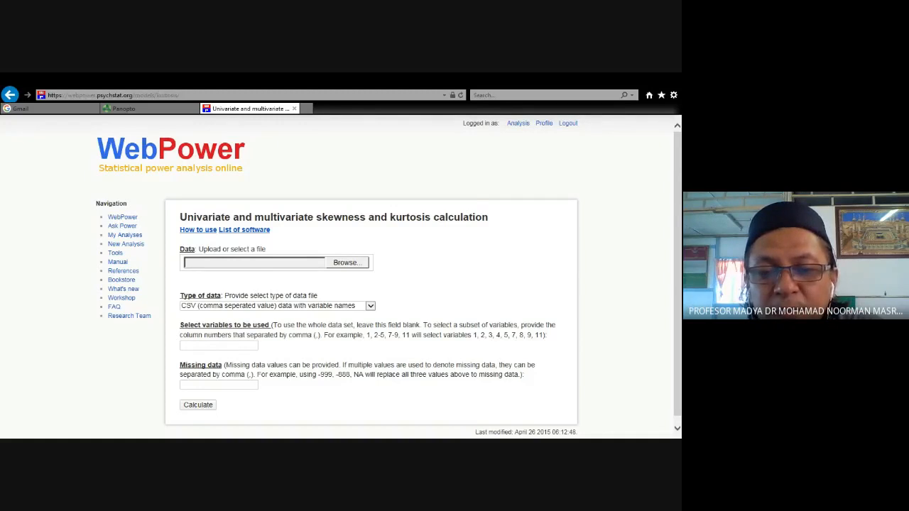
{"action": "left_click", "coordinate": [431, 324]}
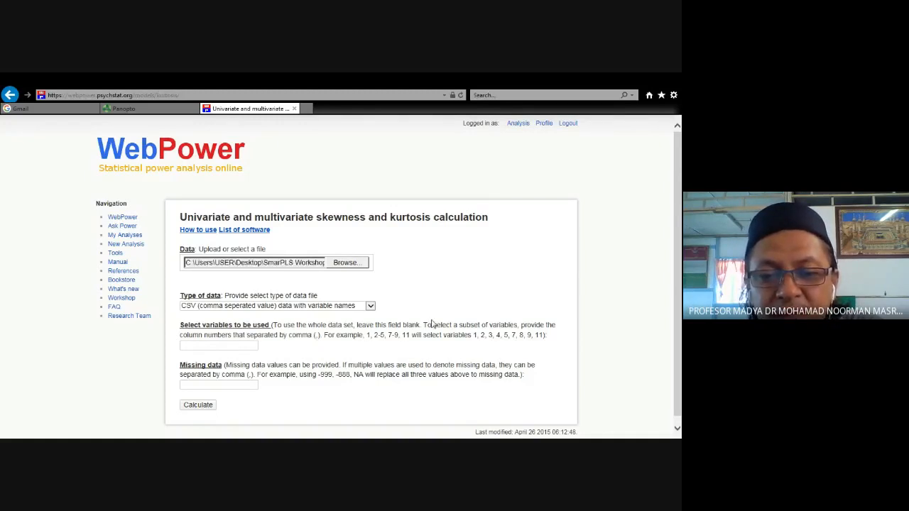
Calculate skewness and kurtosis for the whole data set and view Mardia's multivariate results at the end of the output
{"action": "scroll", "coordinate": [440, 334], "scroll_direction": "down", "scroll_amount": 1}
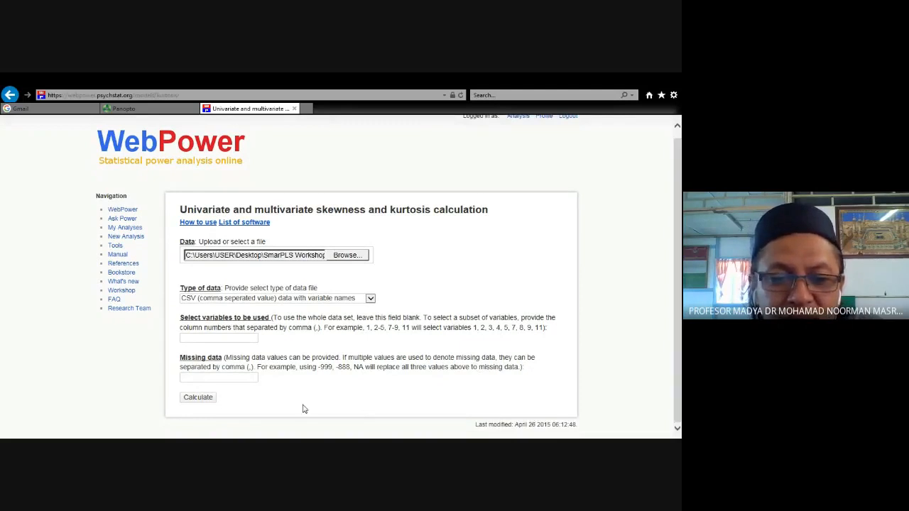
{"action": "left_click", "coordinate": [200, 398]}
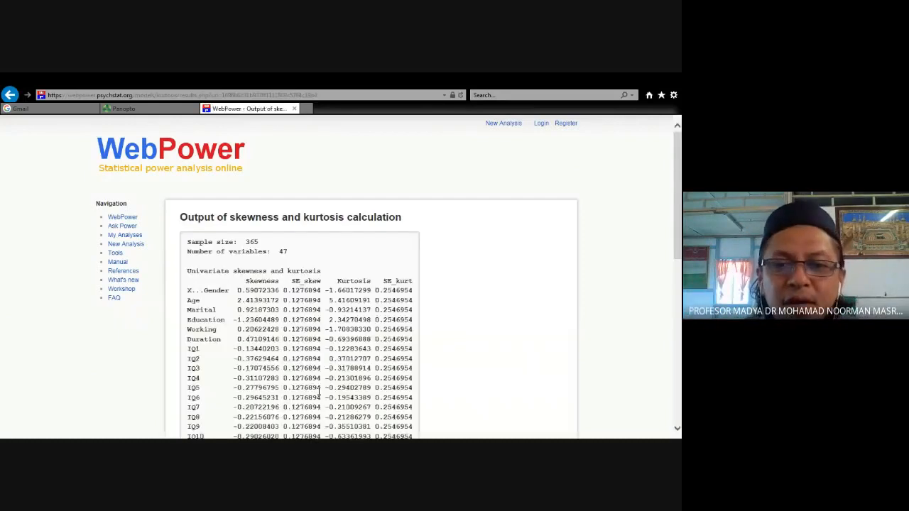
{"action": "scroll", "coordinate": [665, 315], "scroll_direction": "down", "scroll_amount": 10}
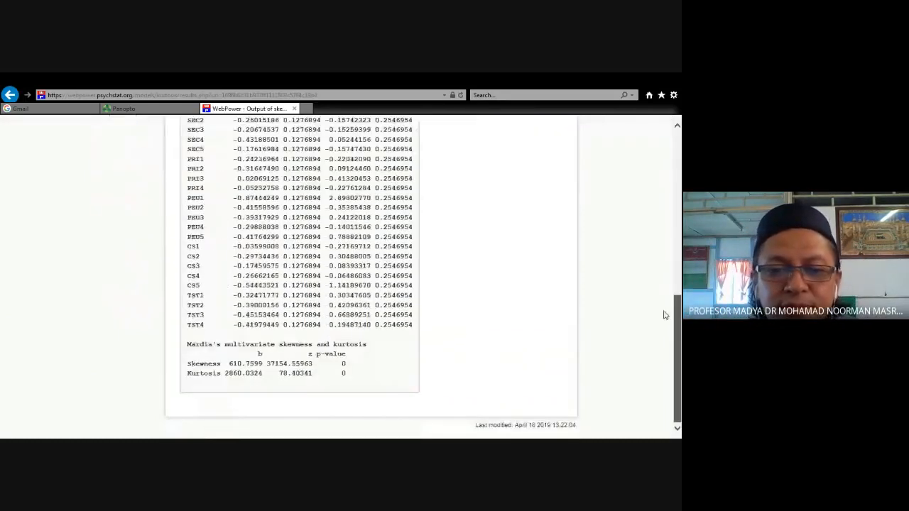
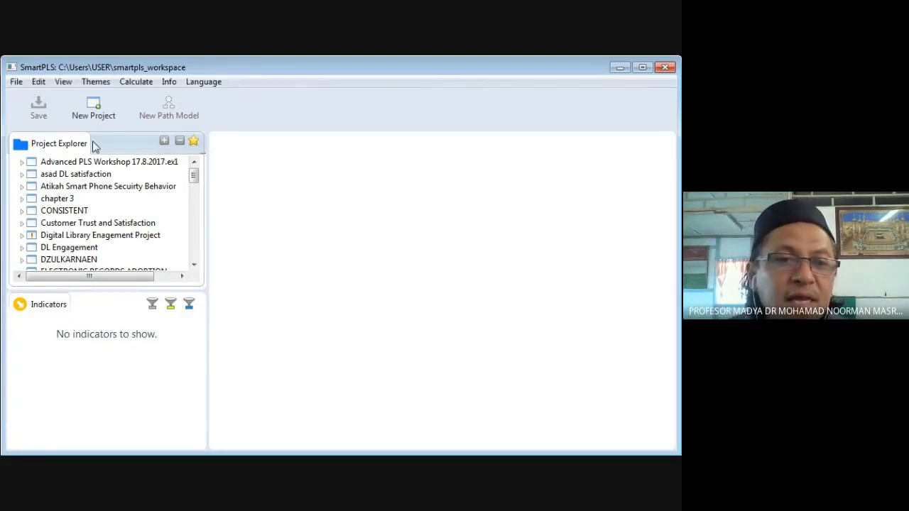
Create a new project named "Customer Trust & Satisfaction" and enlarge the program window vertically
{"action": "left_click", "coordinate": [15, 83]}
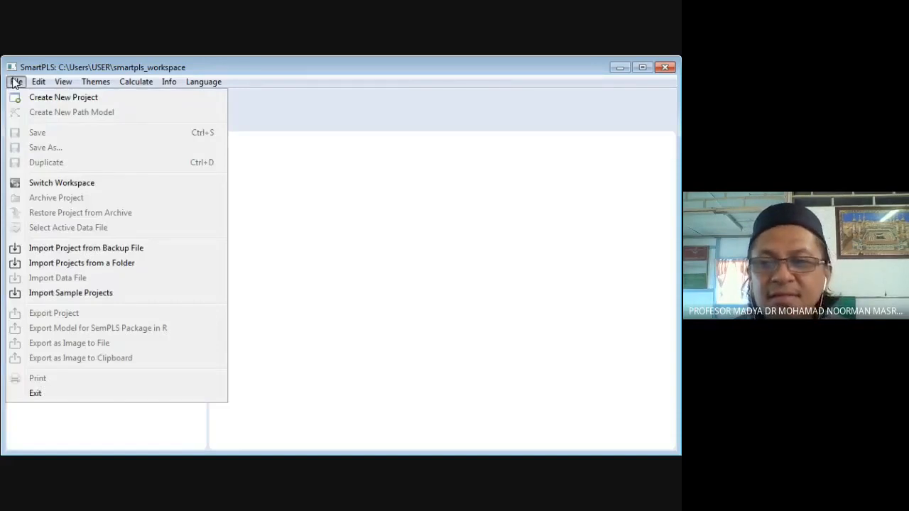
{"action": "left_click", "coordinate": [50, 98]}
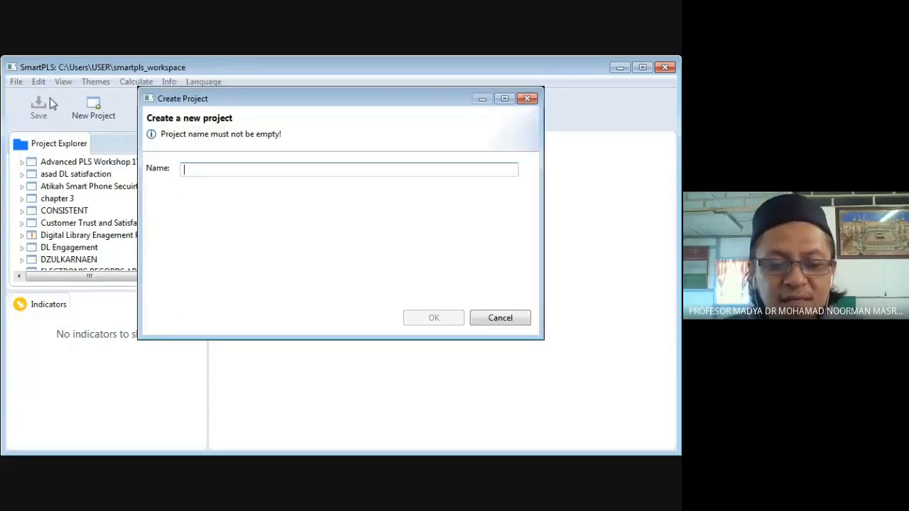
{"action": "type", "text": "Custe"}
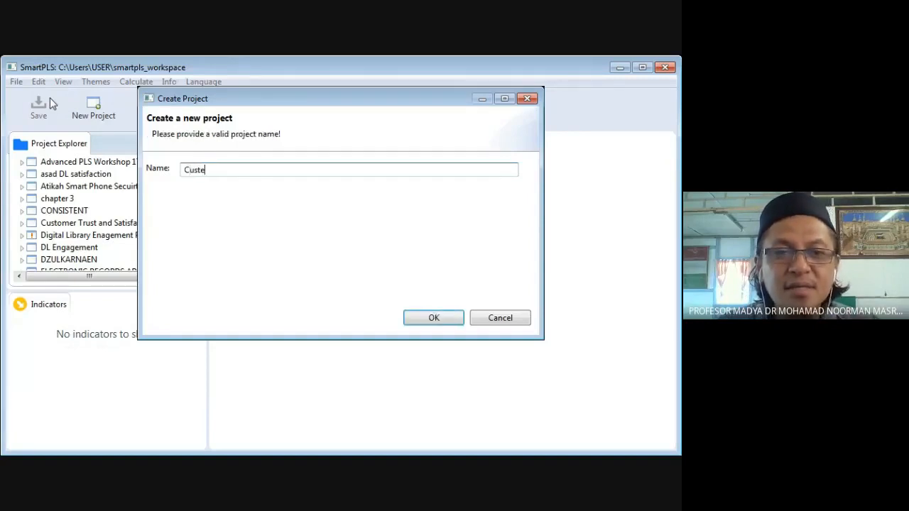
{"action": "key", "text": "BackSpace"}
{"action": "type", "text": "omer T"}
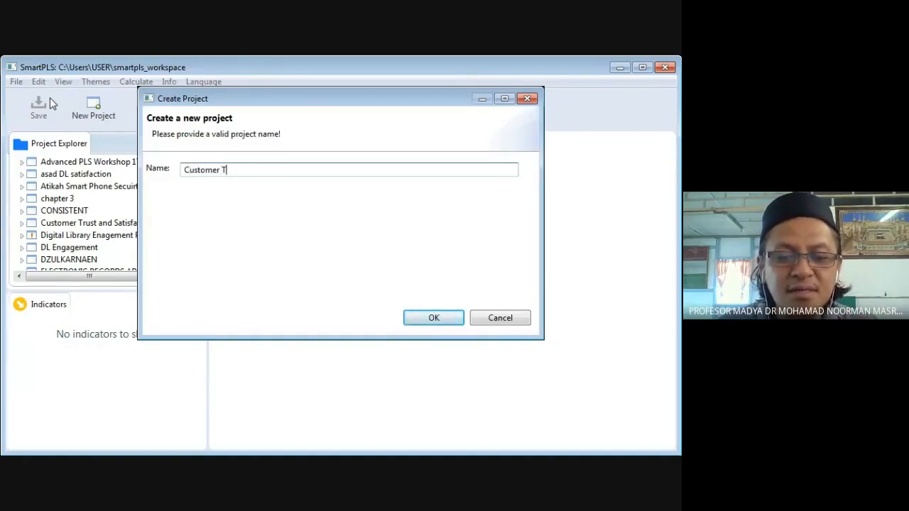
{"action": "type", "text": "rust and Sa"}
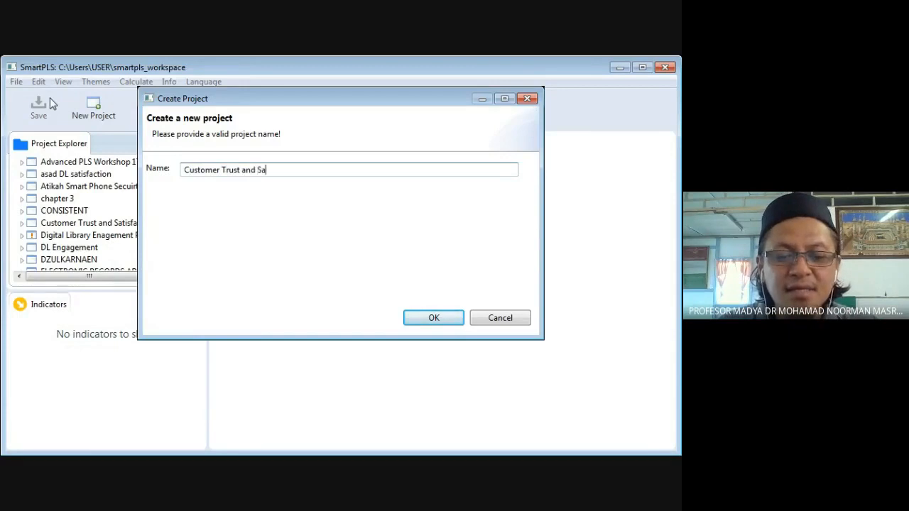
{"action": "type", "text": "tisfaction"}
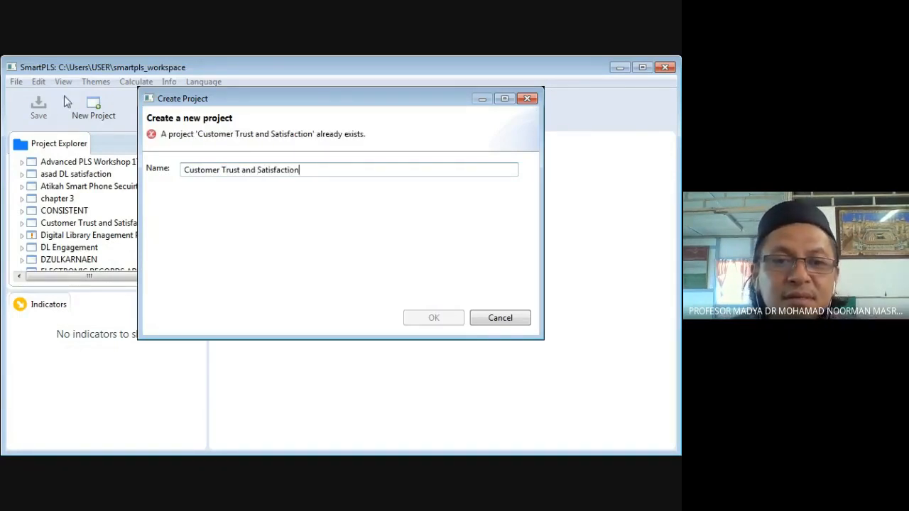
{"action": "double_click", "coordinate": [245, 172]}
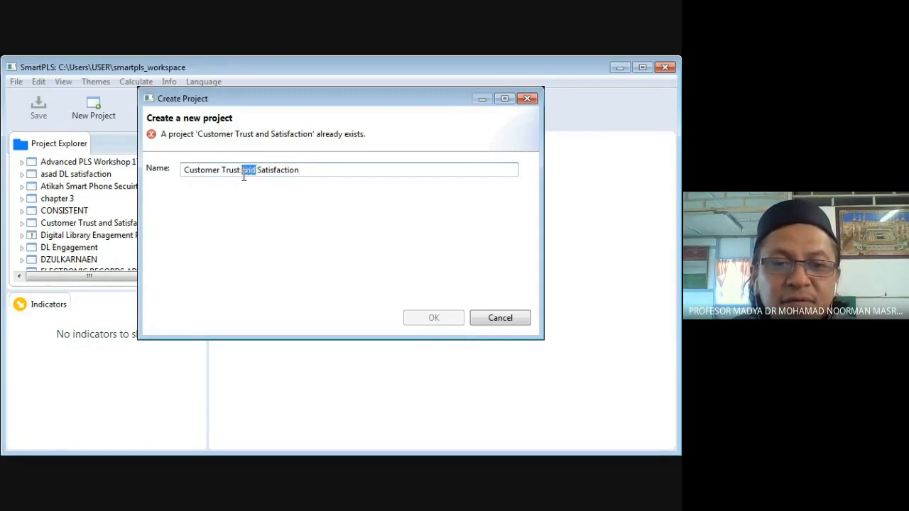
{"action": "type", "text": "&"}
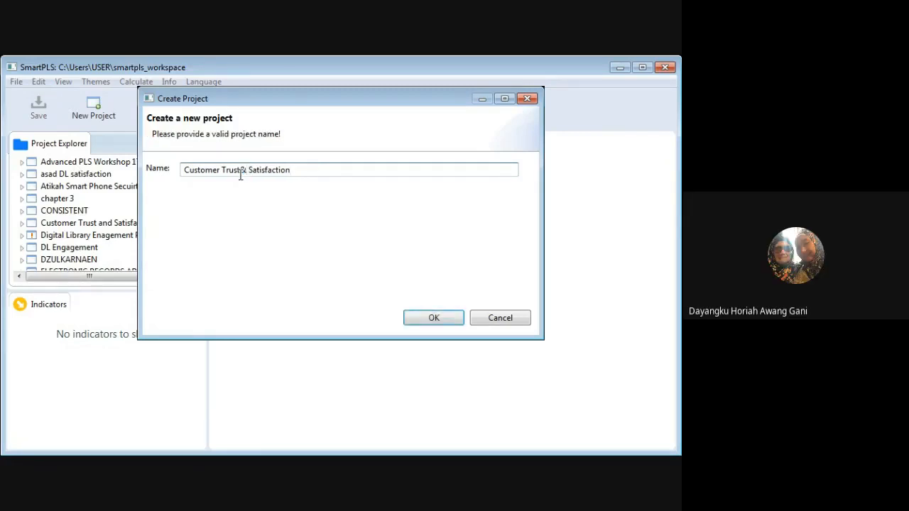
{"action": "left_click", "coordinate": [241, 170]}
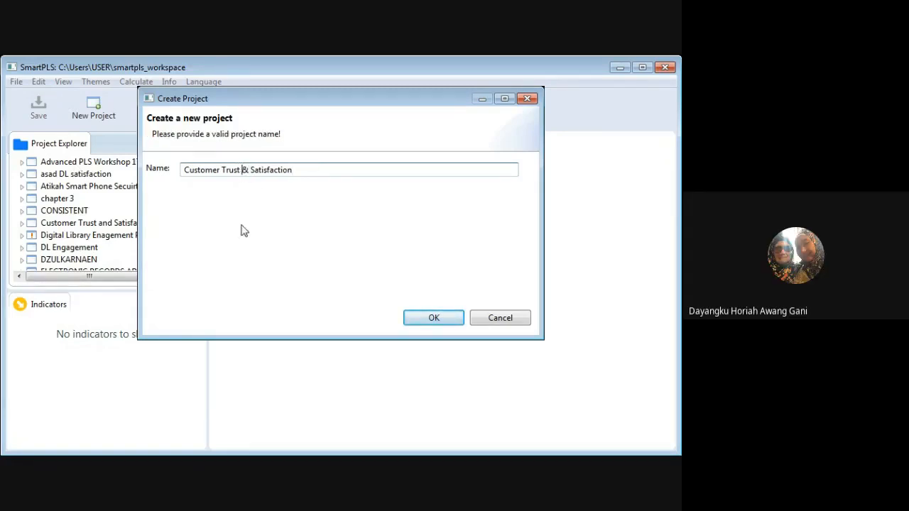
{"action": "left_click", "coordinate": [437, 320]}
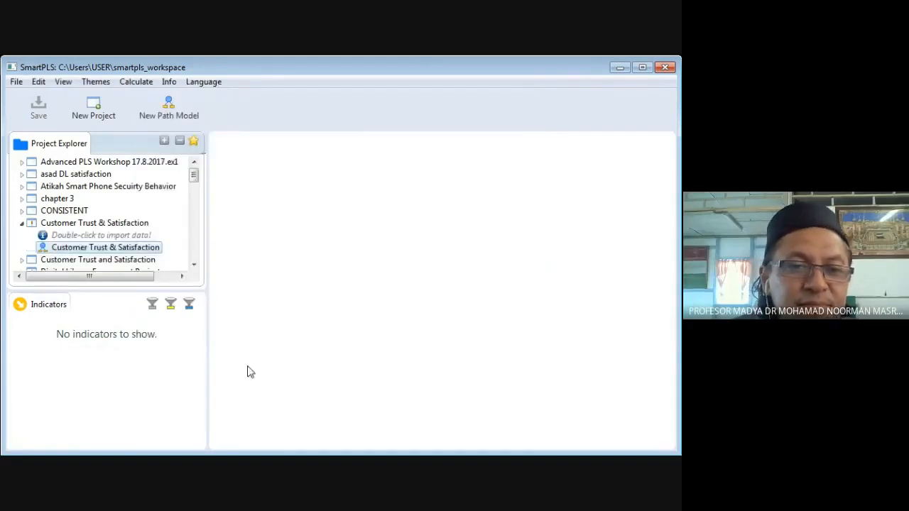
{"action": "left_click_drag", "start_coordinate": [363, 59], "coordinate": [366, 45]}
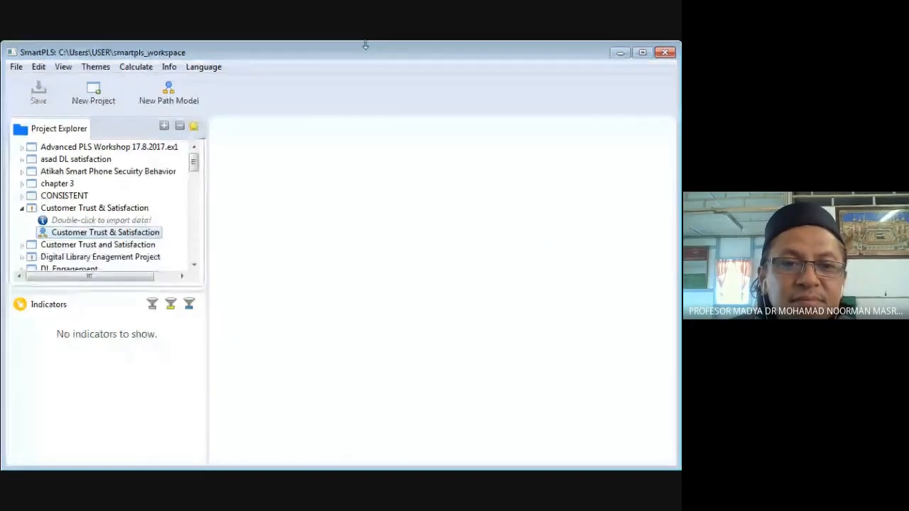
{"action": "double_click", "coordinate": [312, 469]}
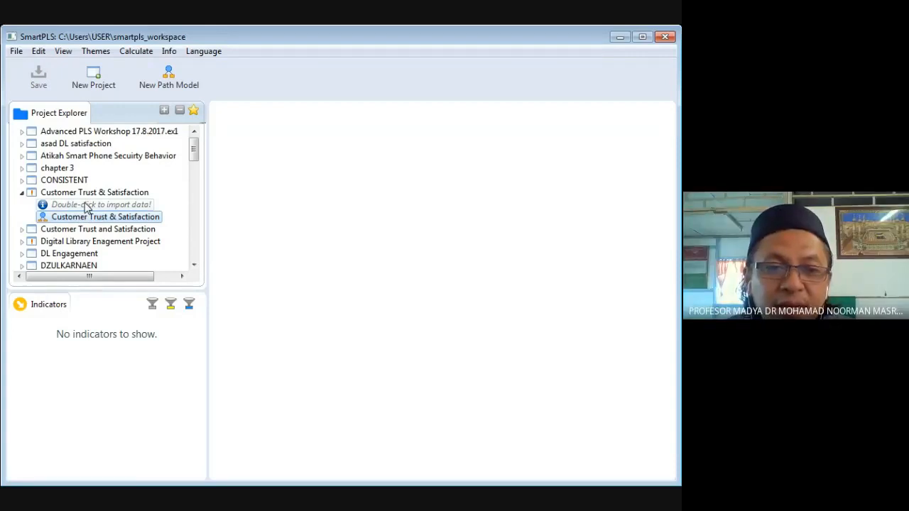
{"action": "double_click", "coordinate": [84, 206]}
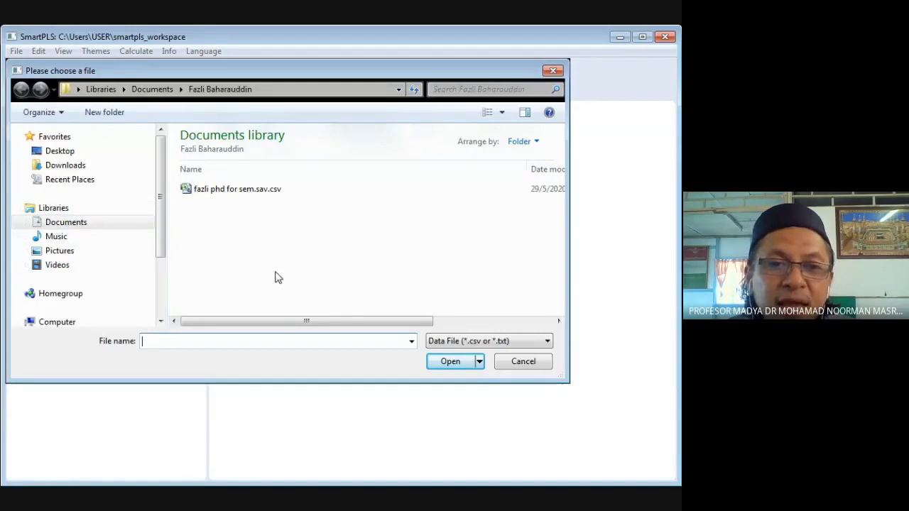
{"action": "left_click", "coordinate": [64, 223]}
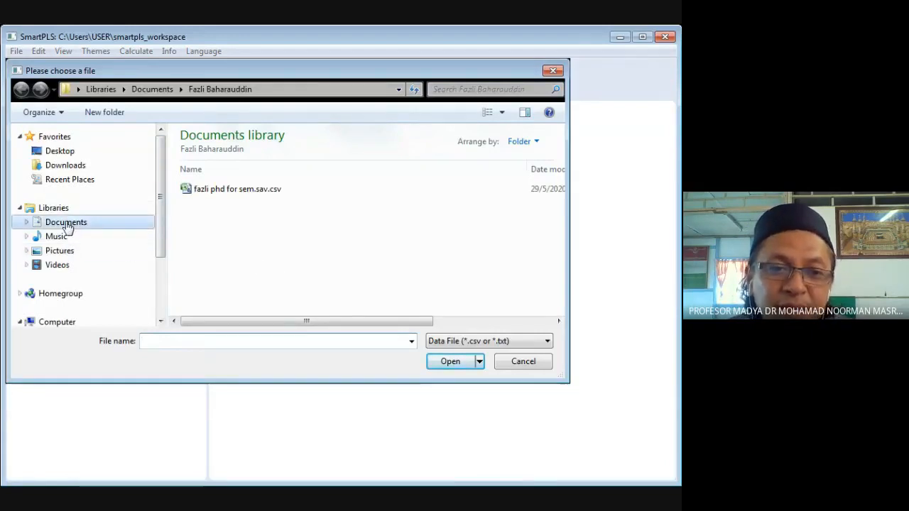
{"action": "mouse_move", "coordinate": [559, 186]}
{"action": "left_mouse_down"}
{"action": "mouse_move", "coordinate": [561, 226]}
{"action": "mouse_move", "coordinate": [564, 191]}
{"action": "left_mouse_up"}
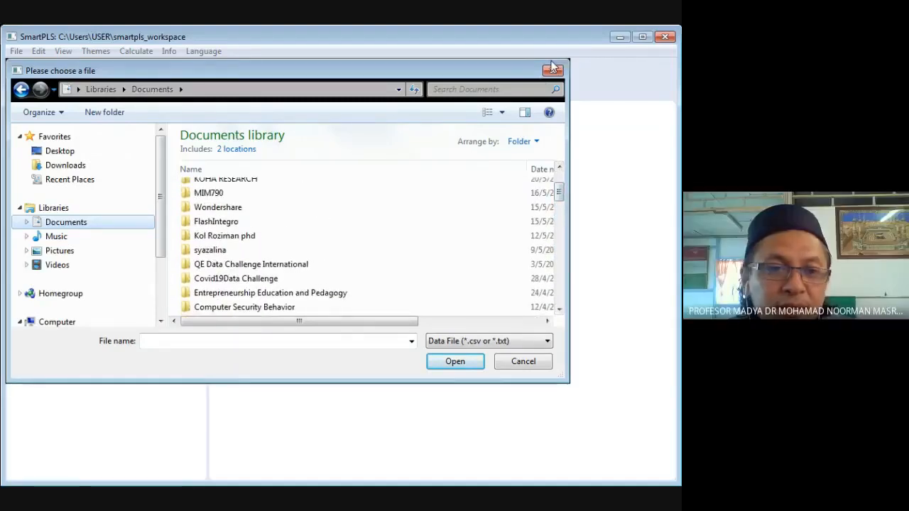
{"action": "left_click", "coordinate": [524, 362]}
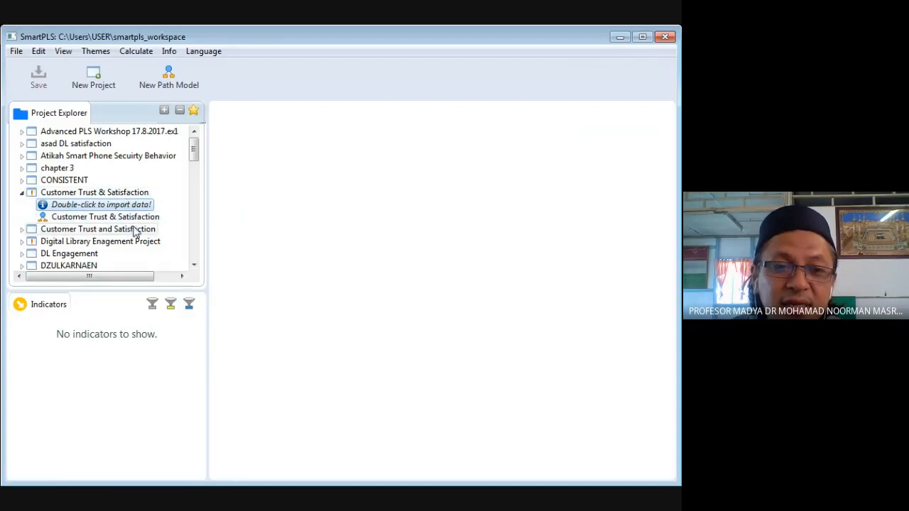
Import Customer Trust and Satisfaction.csv from the SmarPLS Workshop folder on the desktop into the new project, keeping the suggested data name
{"action": "double_click", "coordinate": [101, 206]}
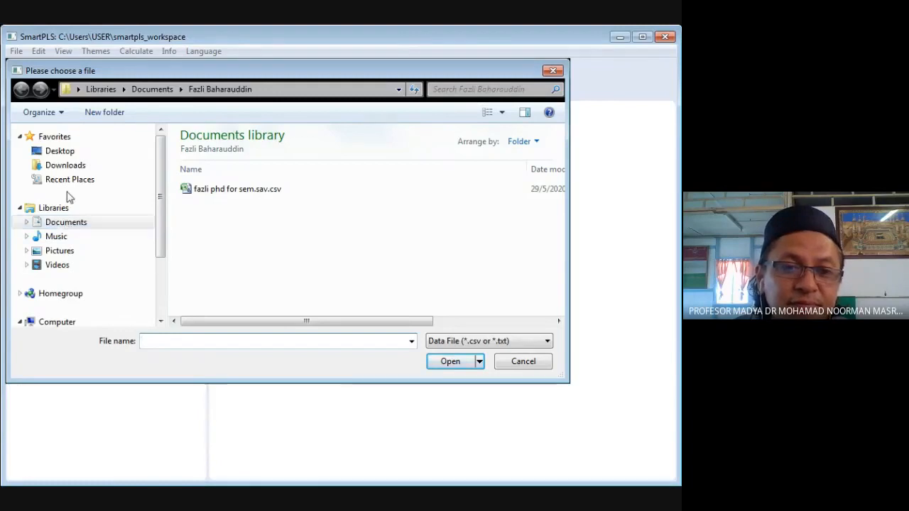
{"action": "left_click", "coordinate": [64, 153]}
{"action": "left_click_drag", "start_coordinate": [561, 158], "coordinate": [559, 247]}
{"action": "double_click", "coordinate": [264, 276]}
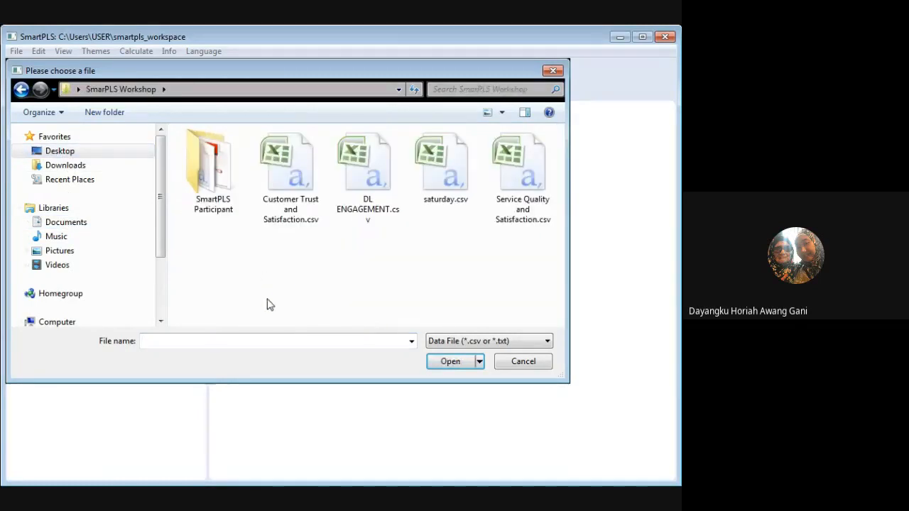
{"action": "left_click", "coordinate": [294, 201]}
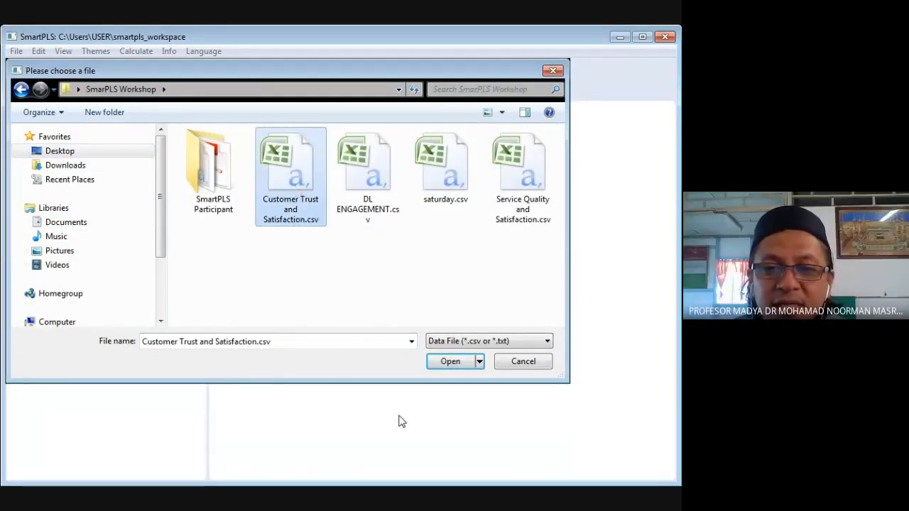
{"action": "left_click", "coordinate": [449, 362]}
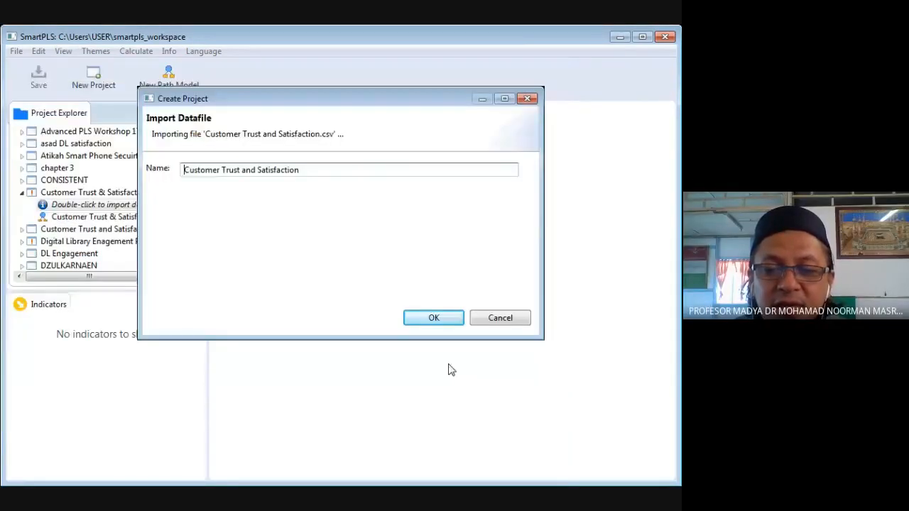
{"action": "left_click", "coordinate": [447, 321]}
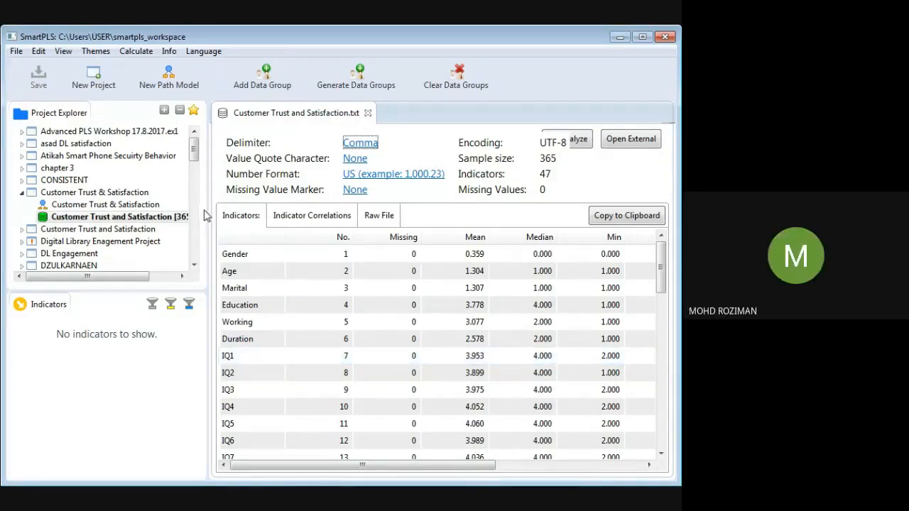
Widen the project list to read the imported data set's full entry, select that entry and narrow the list again
{"action": "left_click_drag", "start_coordinate": [213, 206], "coordinate": [275, 206]}
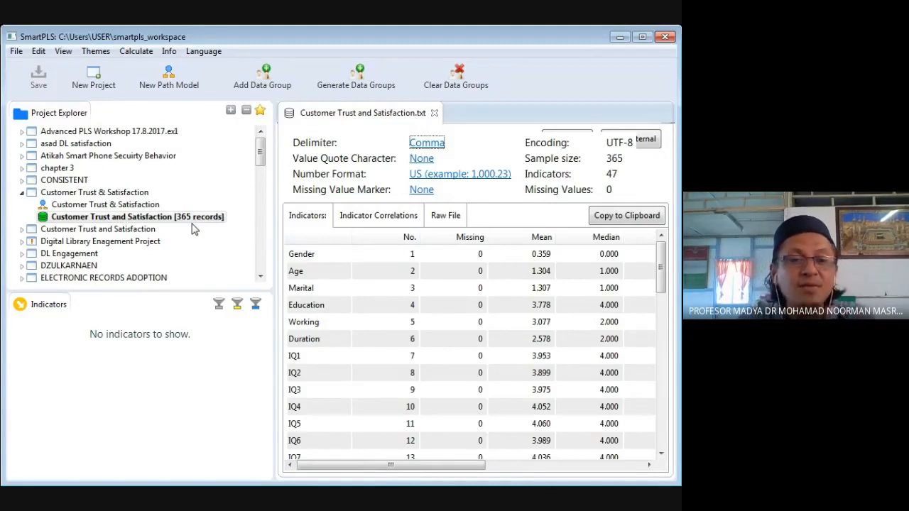
{"action": "left_click", "coordinate": [182, 222]}
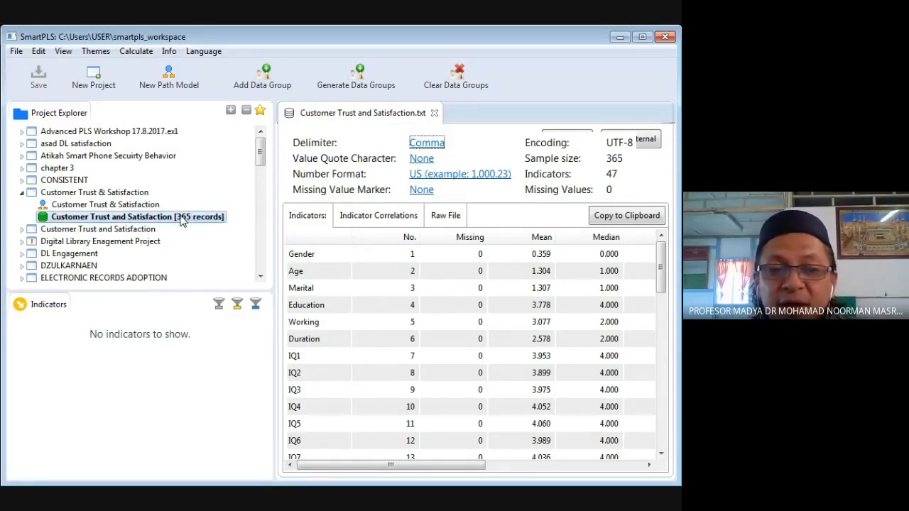
{"action": "left_click_drag", "start_coordinate": [274, 236], "coordinate": [226, 237]}
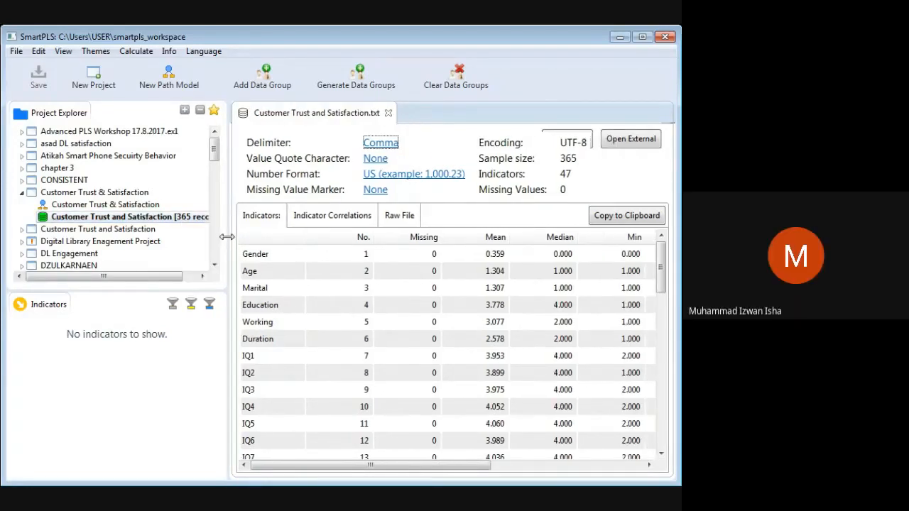
Open the Customer Trust & Satisfaction path model and hide the formatting palette beside its drawing area
{"action": "left_click", "coordinate": [82, 205]}
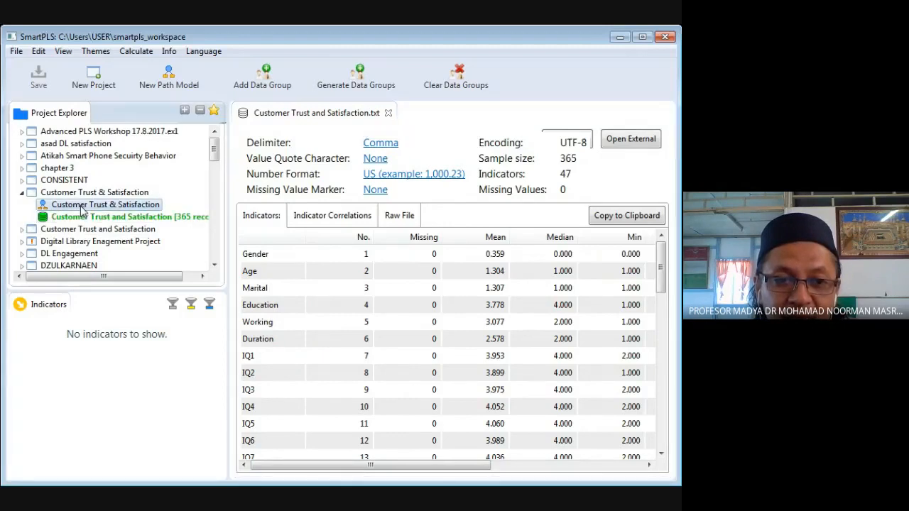
{"action": "double_click", "coordinate": [82, 205]}
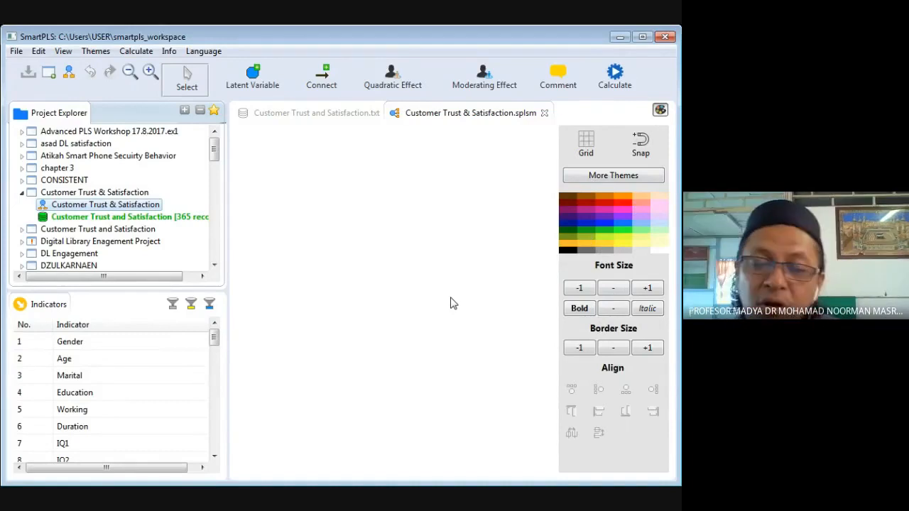
{"action": "left_click", "coordinate": [661, 112]}
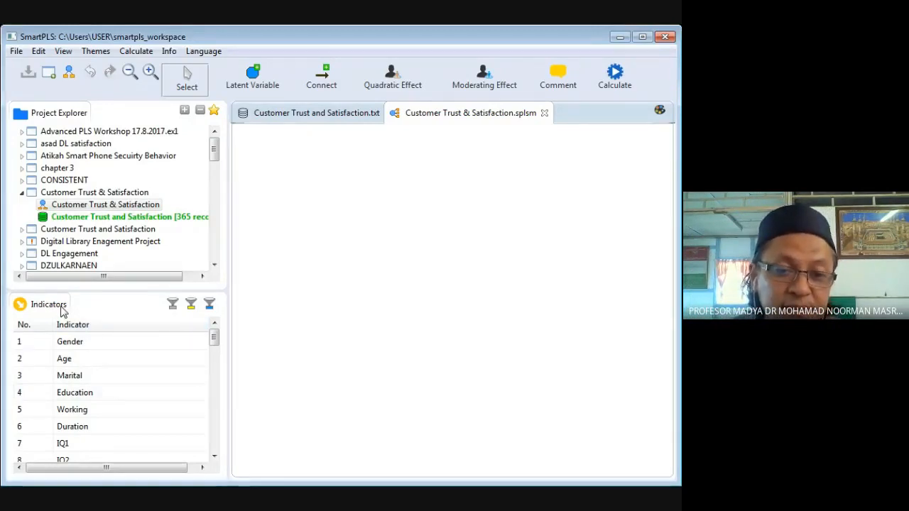
{"action": "left_click", "coordinate": [215, 361]}
{"action": "left_click_drag", "start_coordinate": [215, 361], "coordinate": [221, 335]}
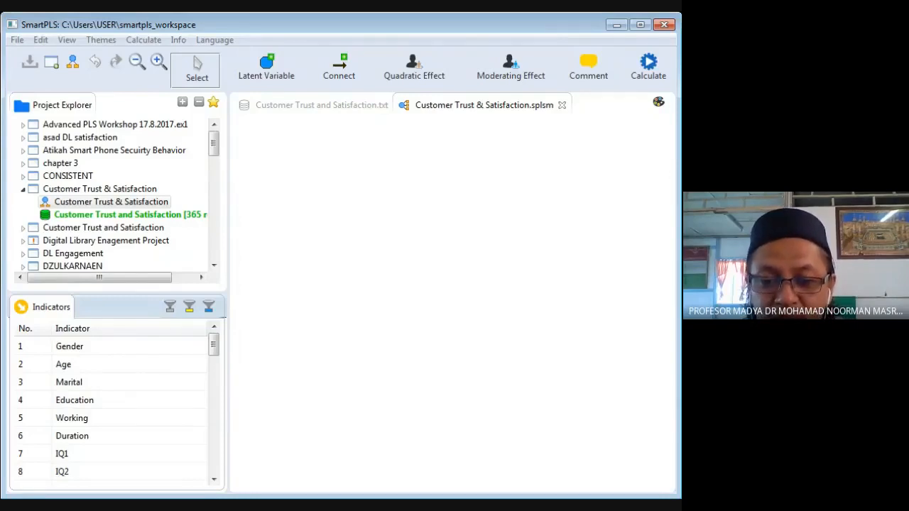
{"action": "left_click", "coordinate": [635, 438]}
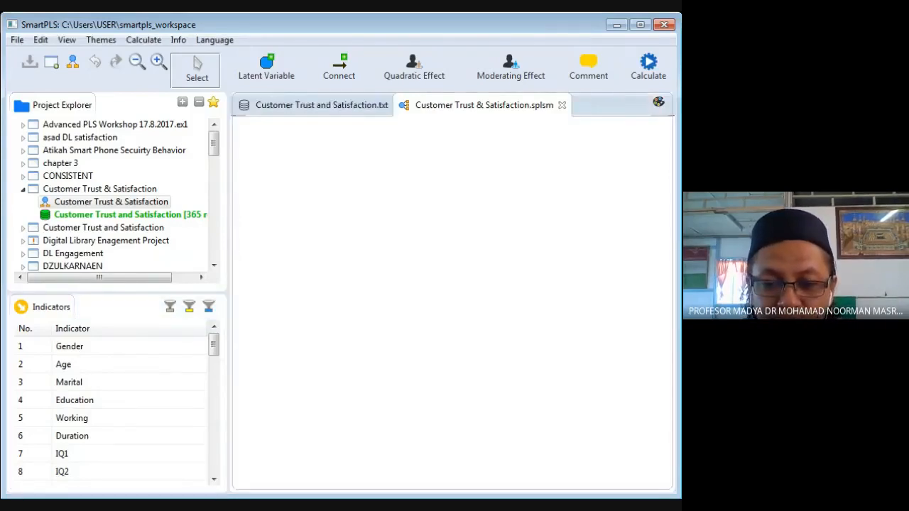
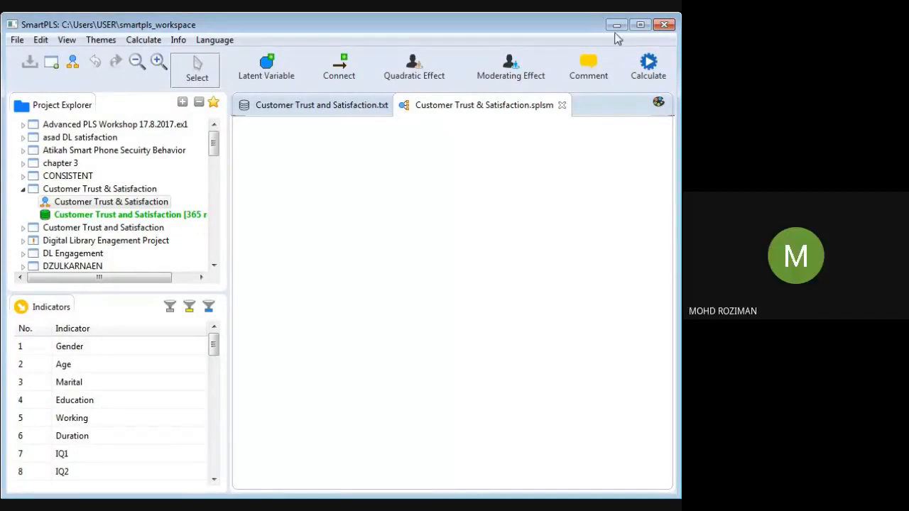
Maximize the window, look through the indicator list to its end and view the descriptive statistics of indicator TST1
{"action": "left_click", "coordinate": [640, 25]}
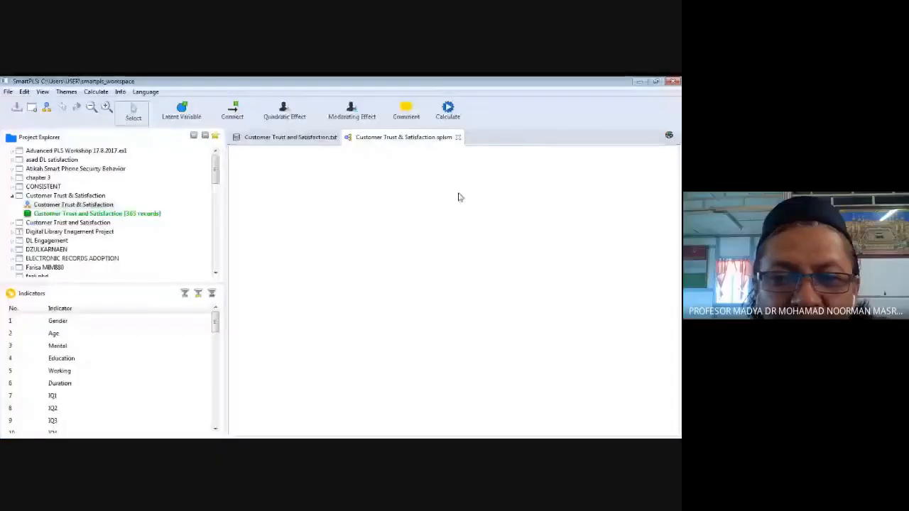
{"action": "left_click", "coordinate": [216, 324]}
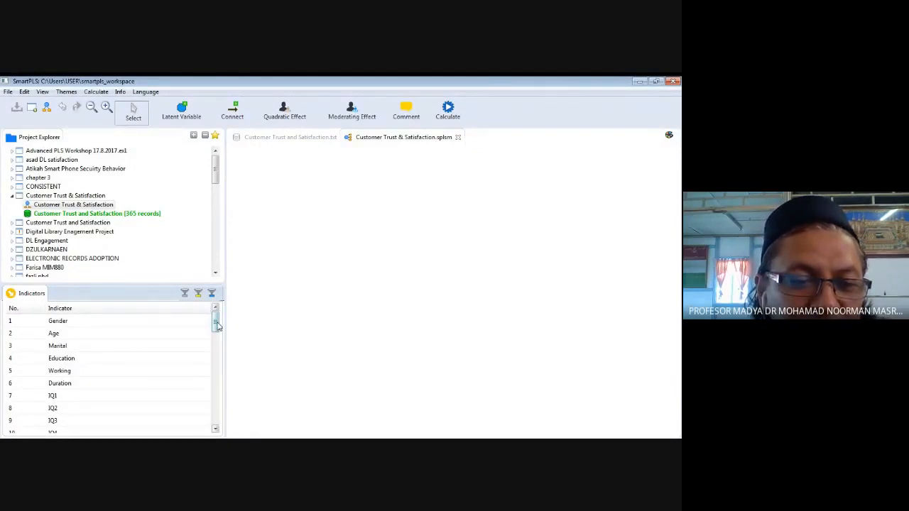
{"action": "left_click_drag", "start_coordinate": [216, 326], "coordinate": [214, 427]}
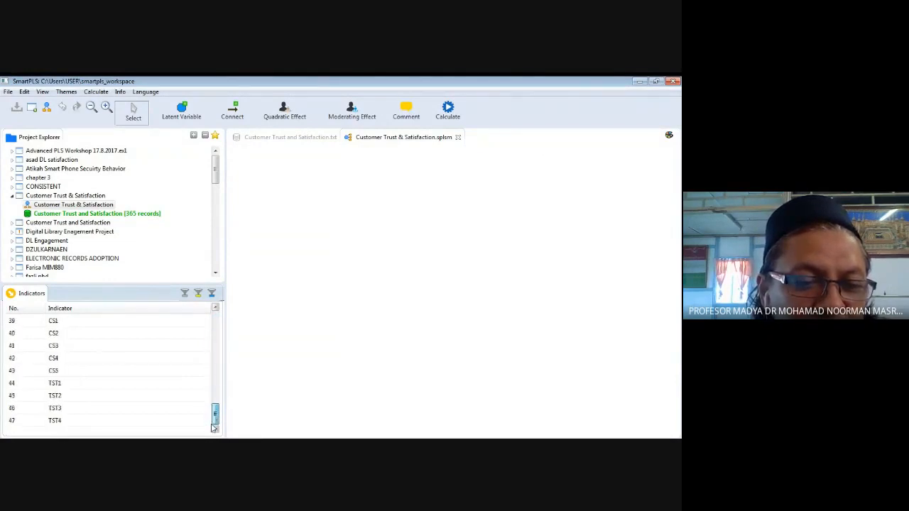
{"action": "left_click", "coordinate": [69, 384]}
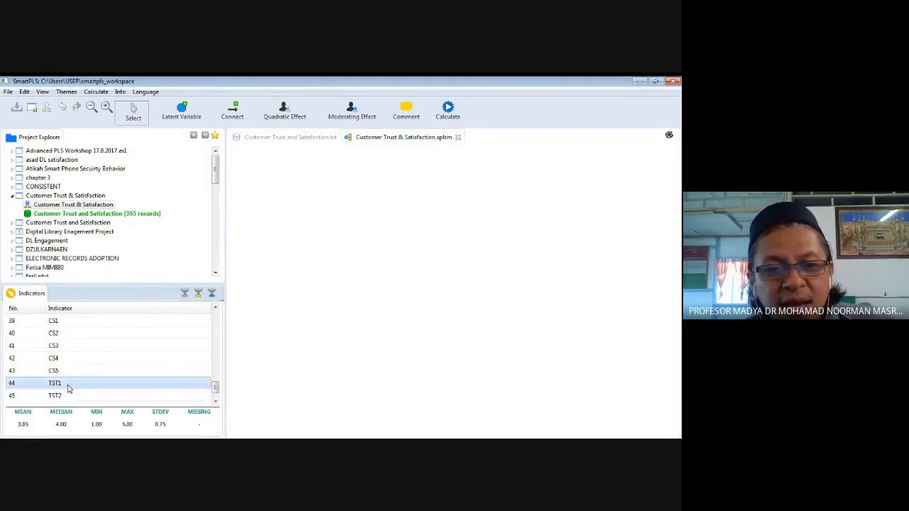
{"action": "left_click", "coordinate": [216, 402]}
{"action": "left_click", "coordinate": [216, 402]}
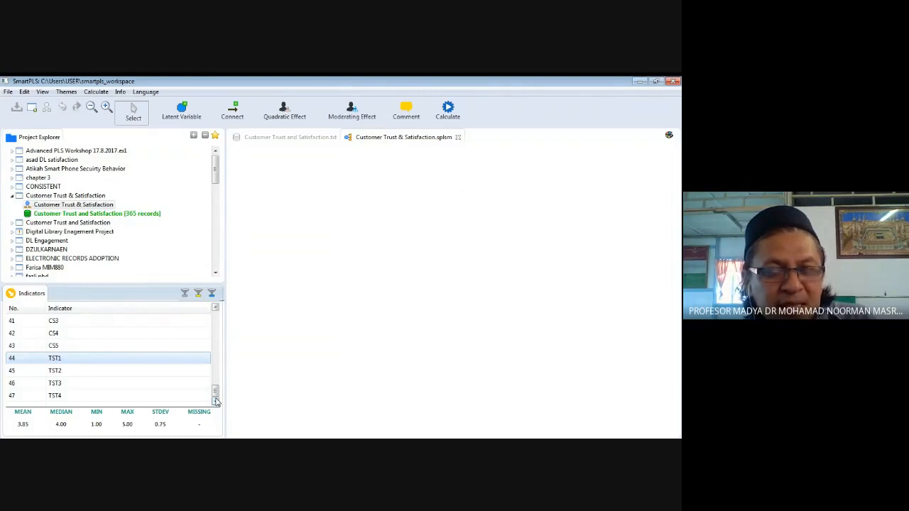
Create a latent variable from indicators TST1 to TST4 in the empty model and shift it slightly toward the middle
{"action": "left_click", "coordinate": [84, 396], "text": "shift"}
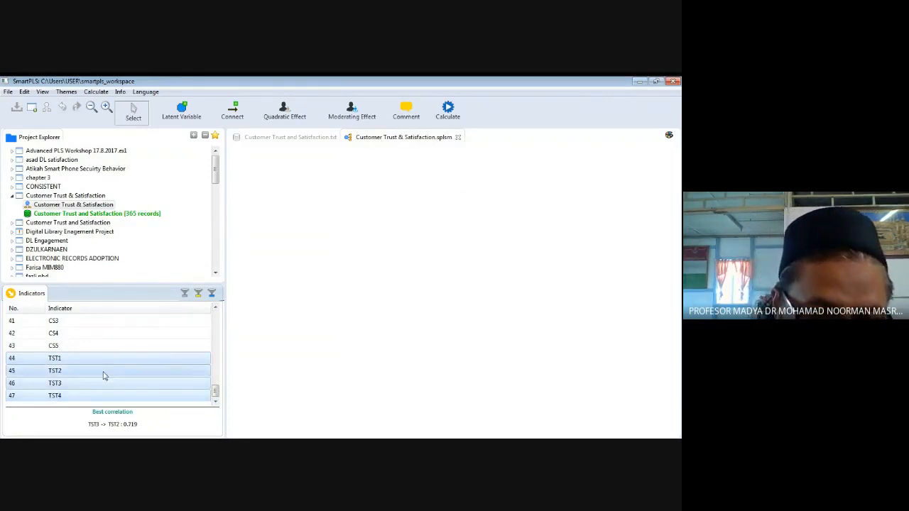
{"action": "left_click_drag", "start_coordinate": [103, 376], "coordinate": [571, 275]}
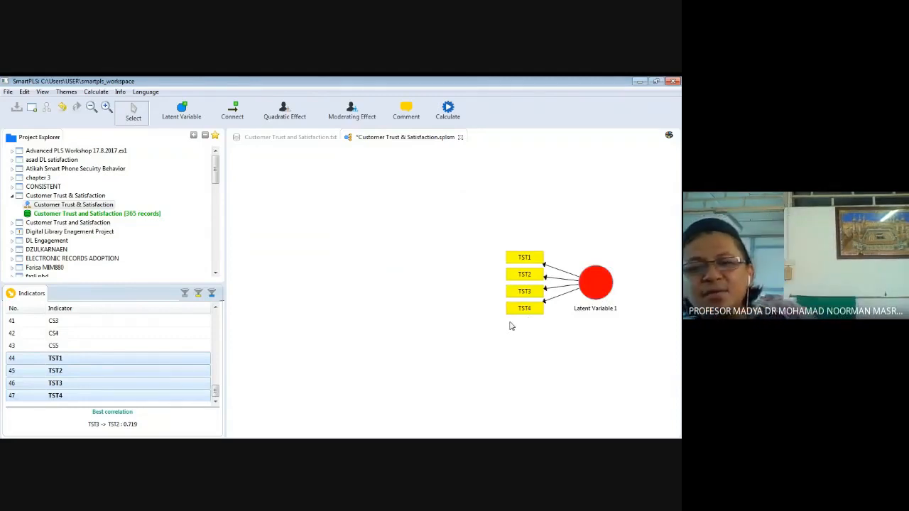
{"action": "left_click", "coordinate": [655, 81]}
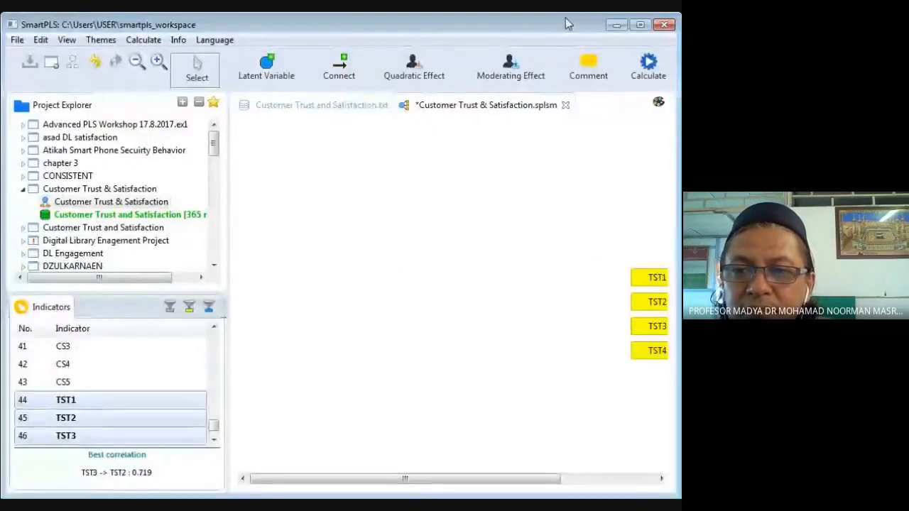
{"action": "double_click", "coordinate": [567, 26]}
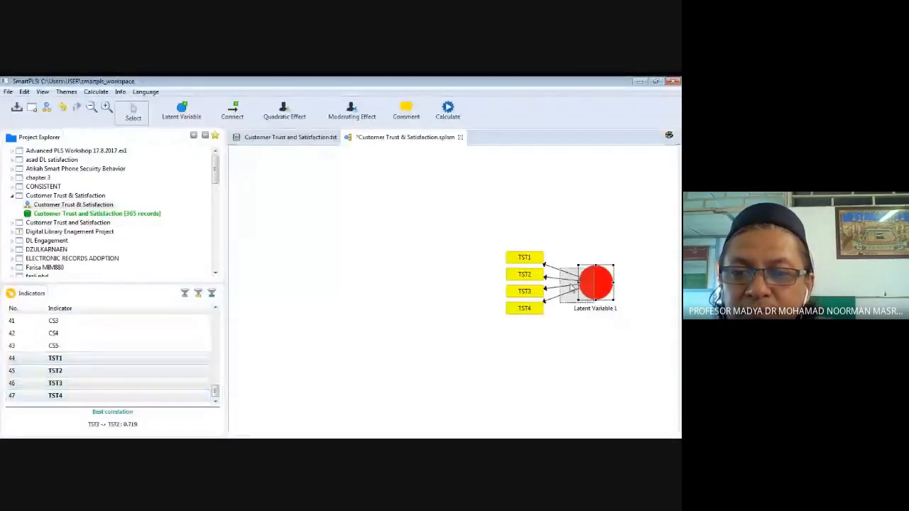
{"action": "left_click_drag", "start_coordinate": [590, 284], "coordinate": [537, 272]}
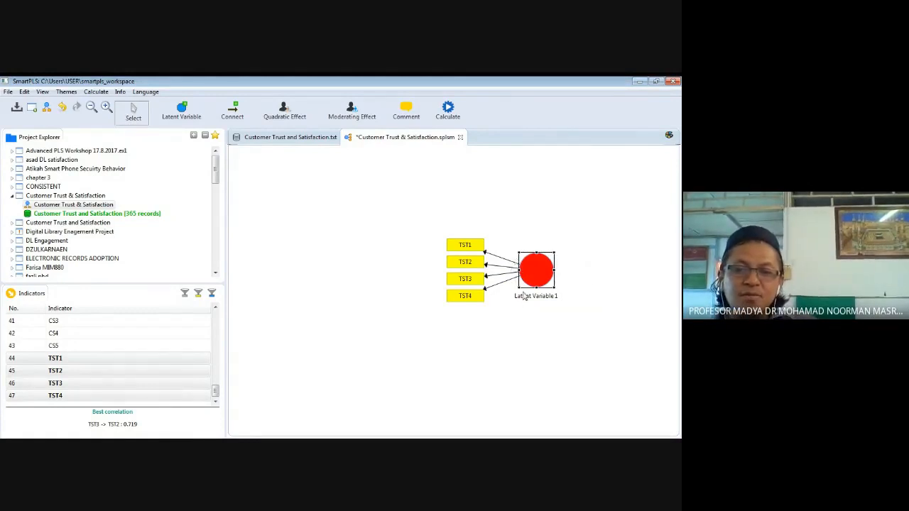
Try the right, top and bottom indicator alignments on the latent variable measured by TST1 to TST4
{"action": "mouse_move", "coordinate": [536, 276]}
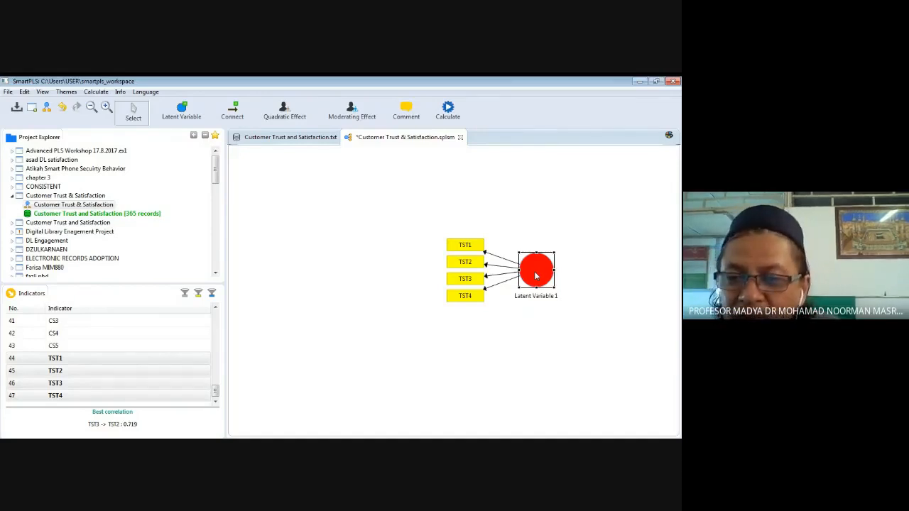
{"action": "right_click", "coordinate": [536, 276]}
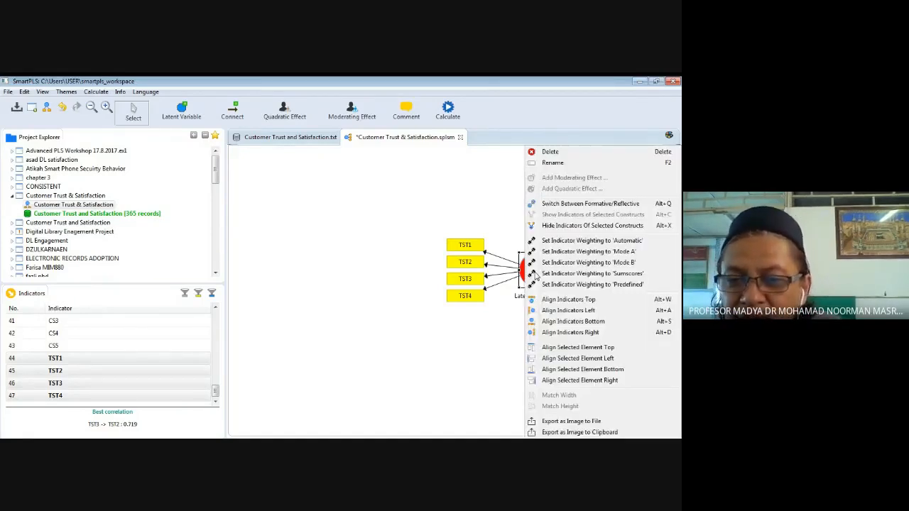
{"action": "left_click", "coordinate": [549, 334]}
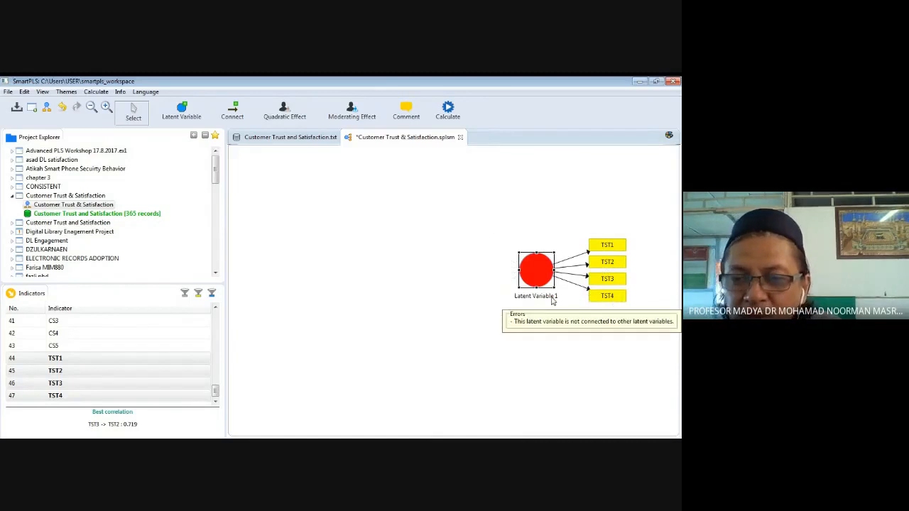
{"action": "right_click", "coordinate": [539, 276]}
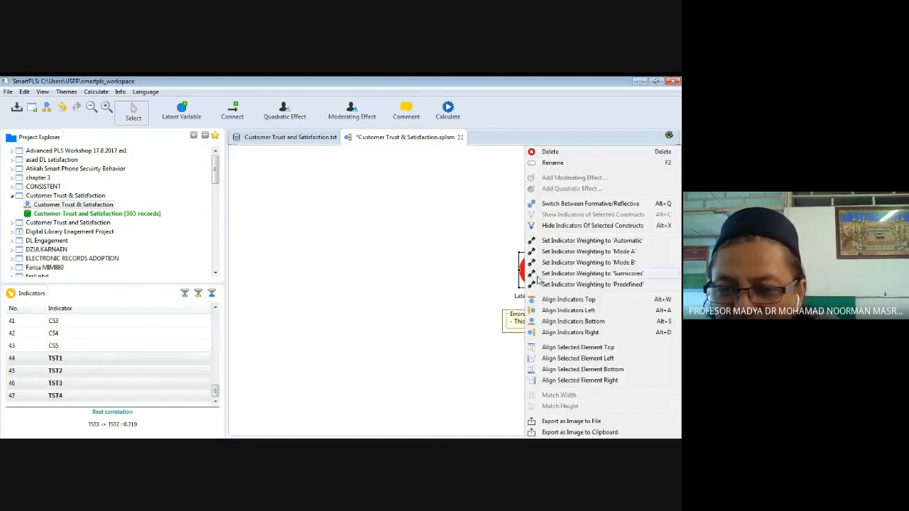
{"action": "left_click", "coordinate": [554, 303]}
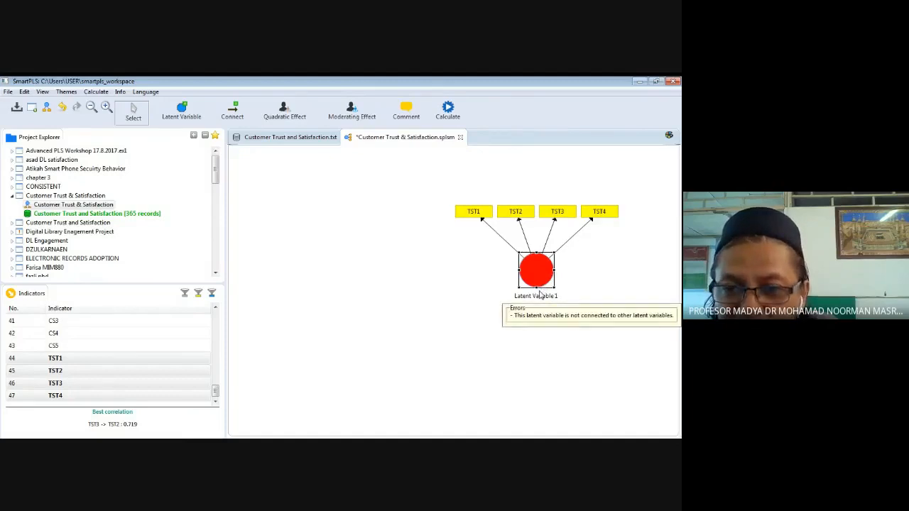
{"action": "right_click", "coordinate": [540, 268]}
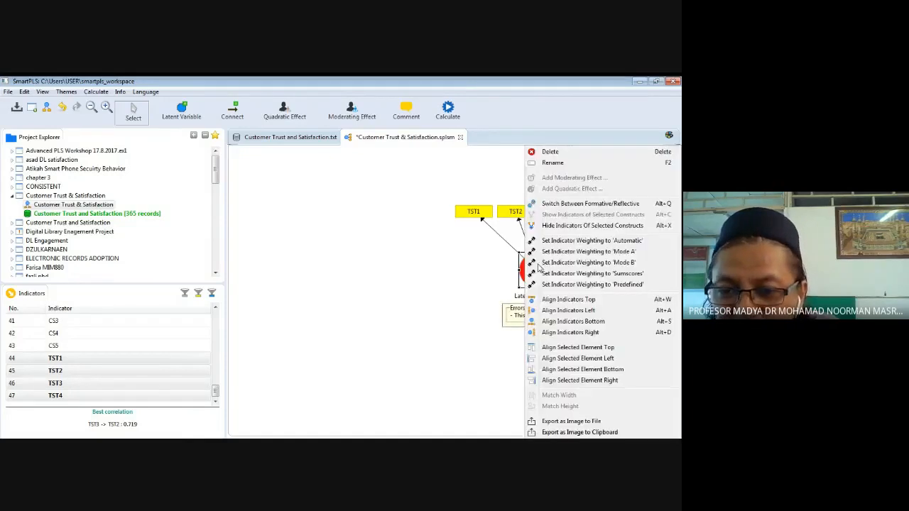
{"action": "left_click", "coordinate": [552, 322]}
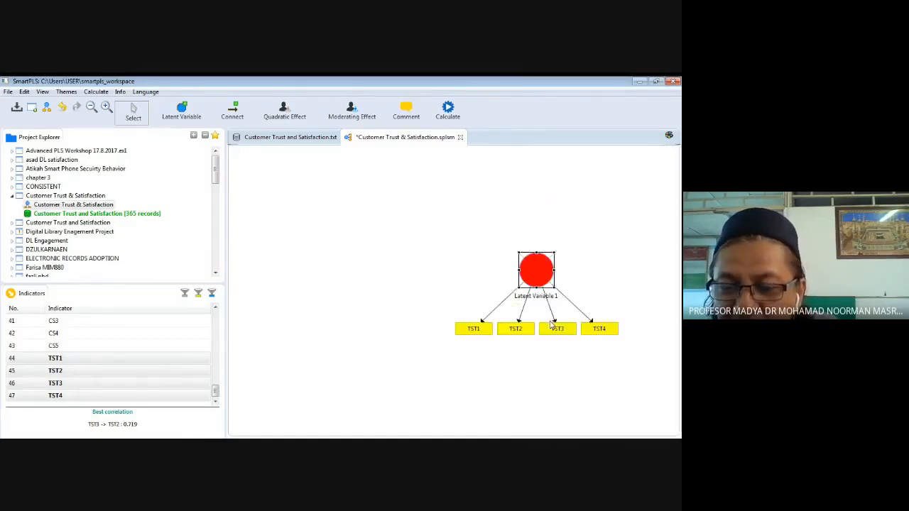
Align the TST indicators to the right of their latent variable and move the construct slightly lower in the model
{"action": "right_click", "coordinate": [545, 275]}
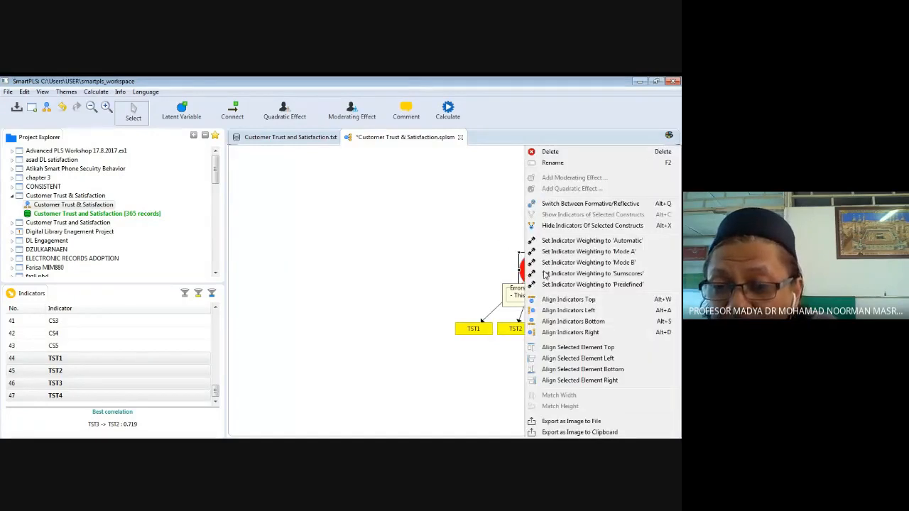
{"action": "left_click", "coordinate": [553, 341]}
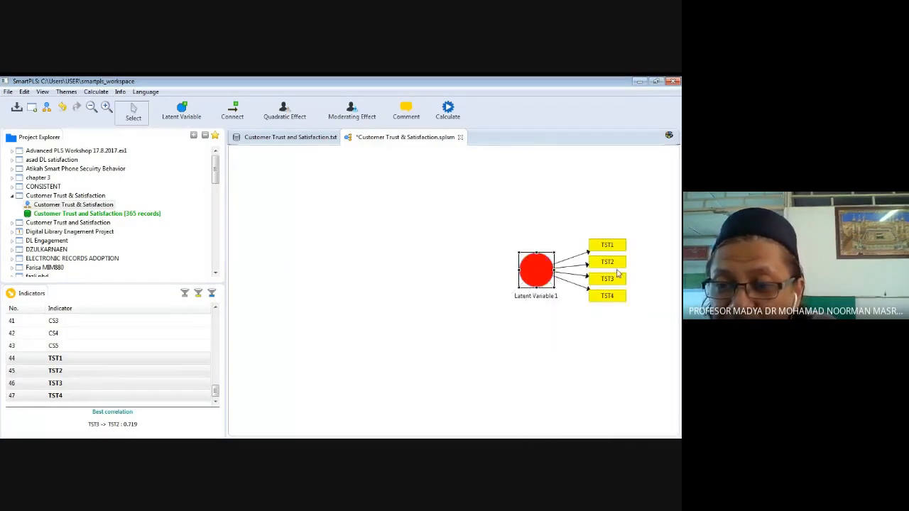
{"action": "left_click_drag", "start_coordinate": [559, 276], "coordinate": [552, 306]}
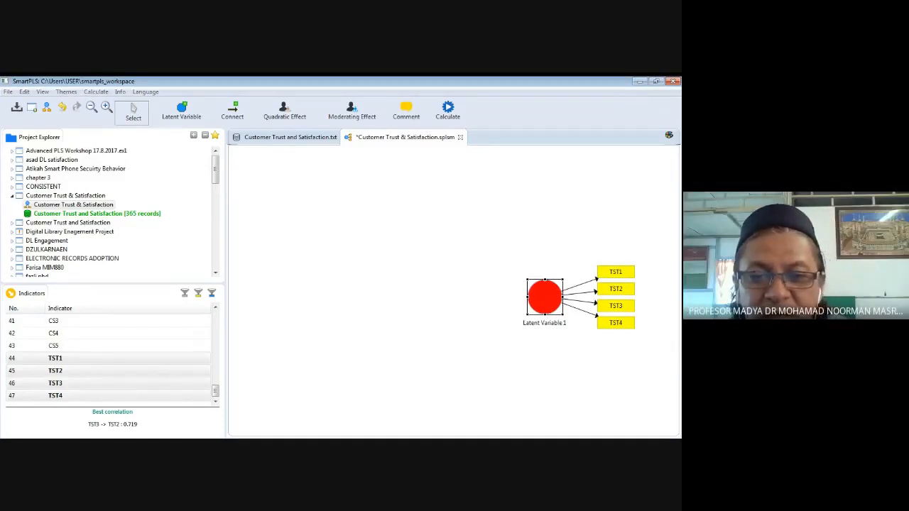
{"action": "left_click", "coordinate": [581, 352]}
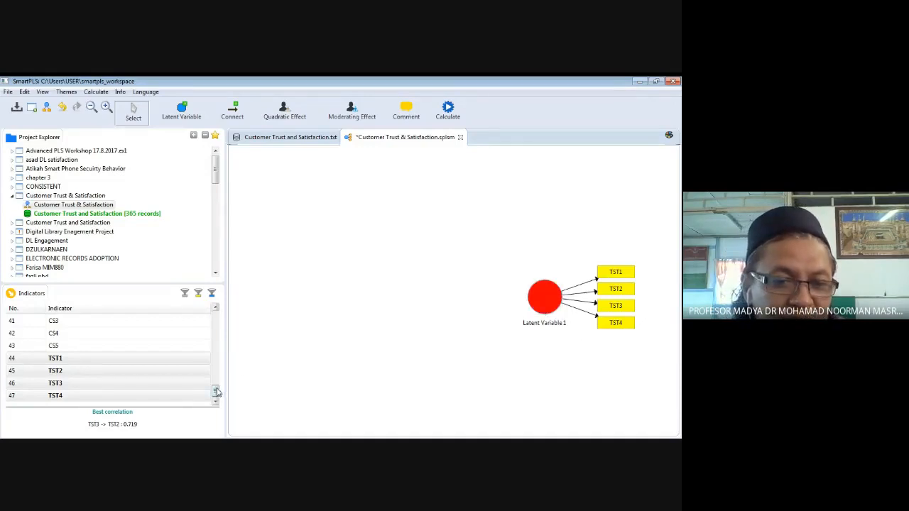
Create a second latent variable from indicators CS1 to CS5, placed to the left of the TST construct
{"action": "left_click_drag", "start_coordinate": [216, 392], "coordinate": [218, 386]}
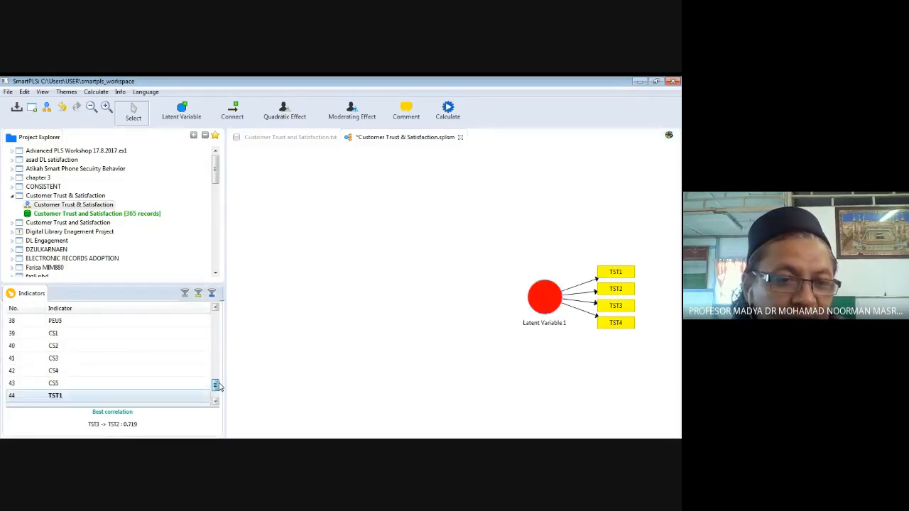
{"action": "left_click", "coordinate": [88, 337]}
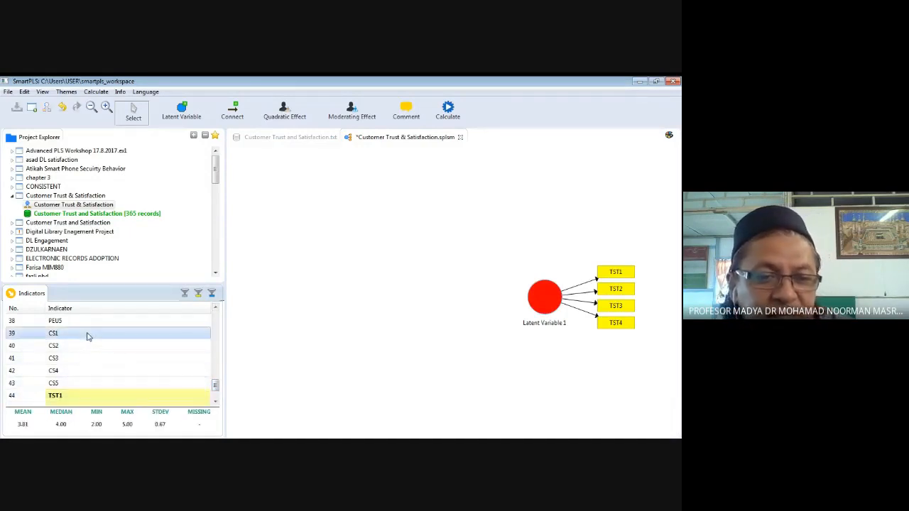
{"action": "left_click", "coordinate": [91, 384], "text": "shift"}
{"action": "left_click_drag", "start_coordinate": [91, 351], "coordinate": [433, 313]}
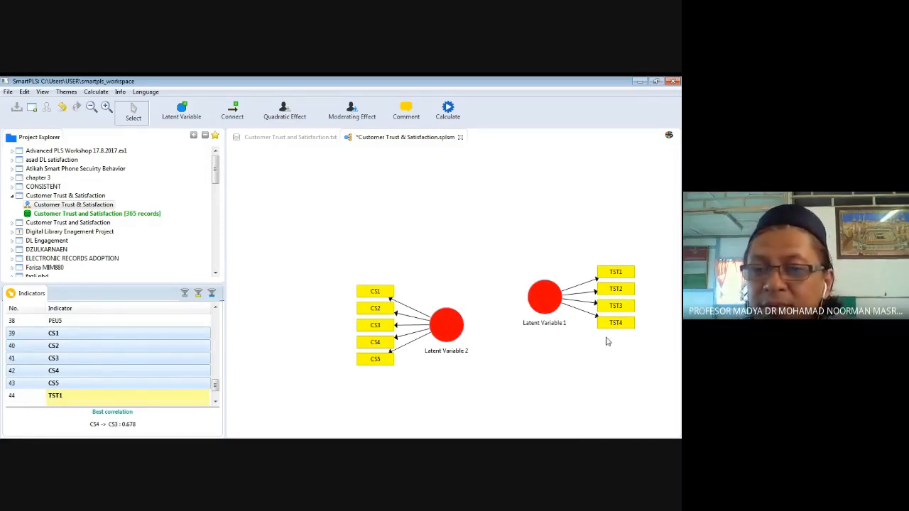
Rename the latent variable measured by TST1 to TST4 as Trust
{"action": "right_click", "coordinate": [543, 299]}
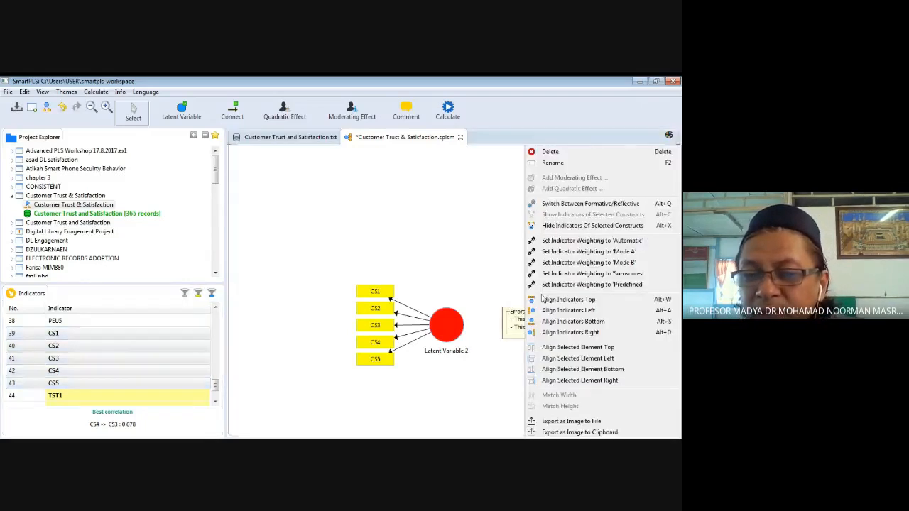
{"action": "left_click", "coordinate": [553, 163]}
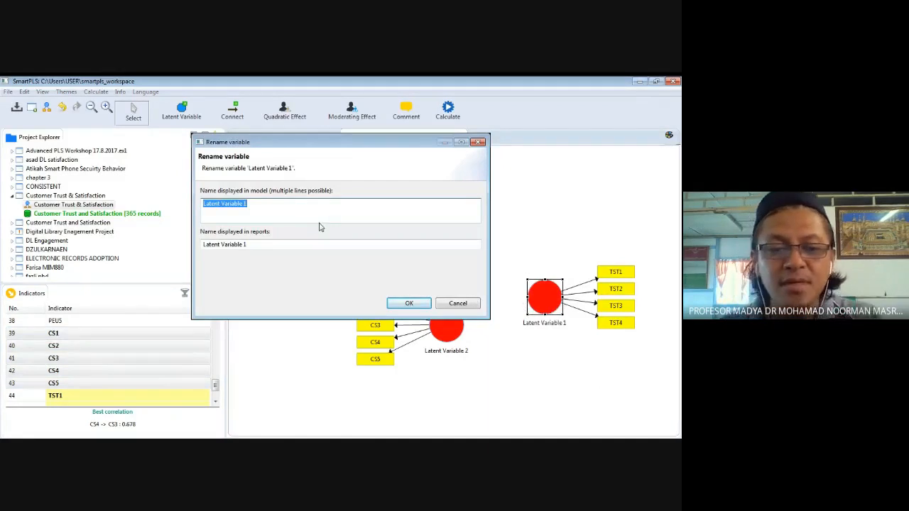
{"action": "type", "text": "Trust"}
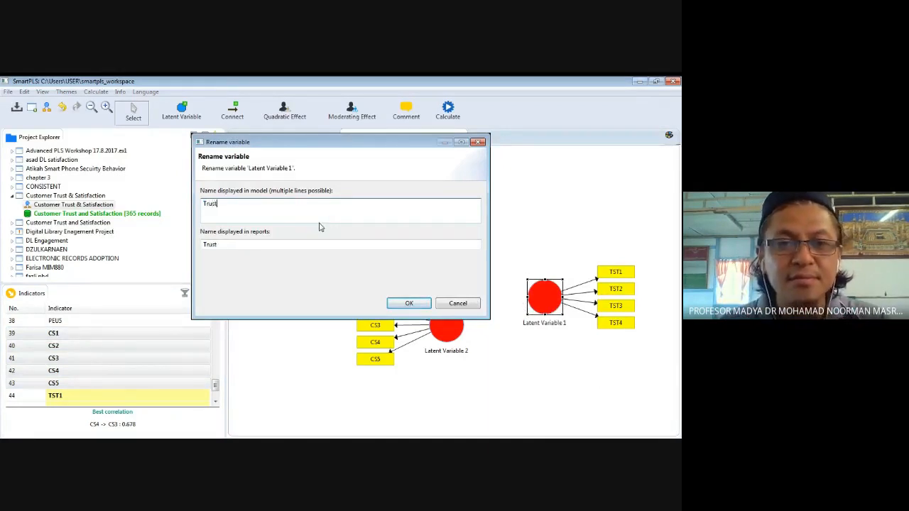
{"action": "left_click", "coordinate": [409, 303]}
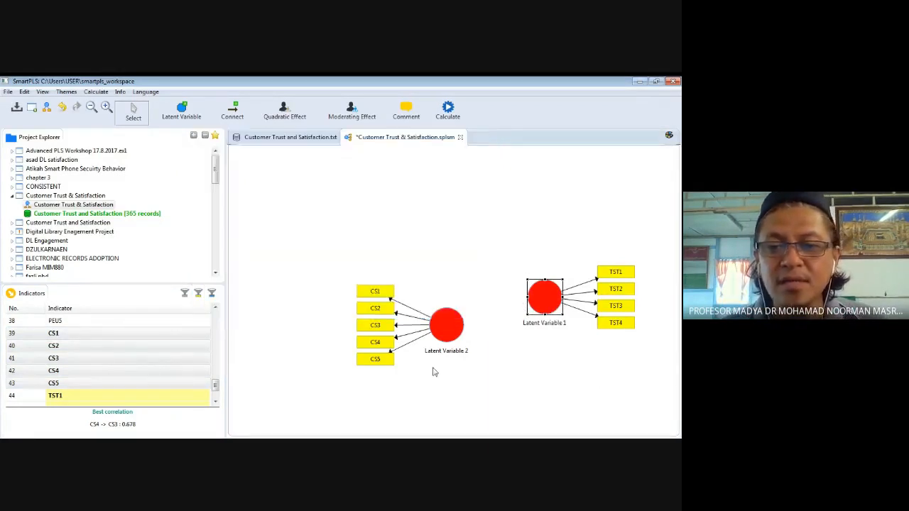
Rename the latent variable measured by CS1 to CS5 as Satisfaction and move it to the lower left of Trust
{"action": "left_click", "coordinate": [444, 332]}
{"action": "right_click", "coordinate": [444, 331]}
{"action": "left_click", "coordinate": [487, 164]}
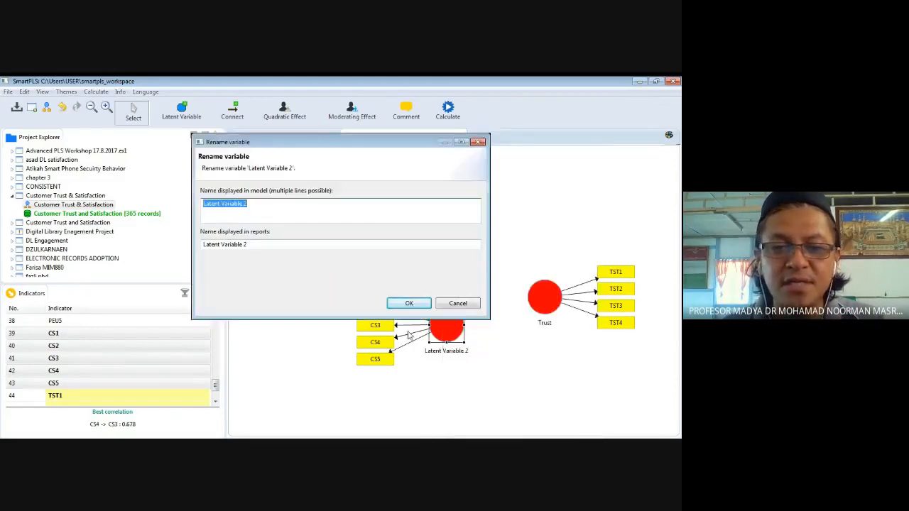
{"action": "type", "text": "Satisf"}
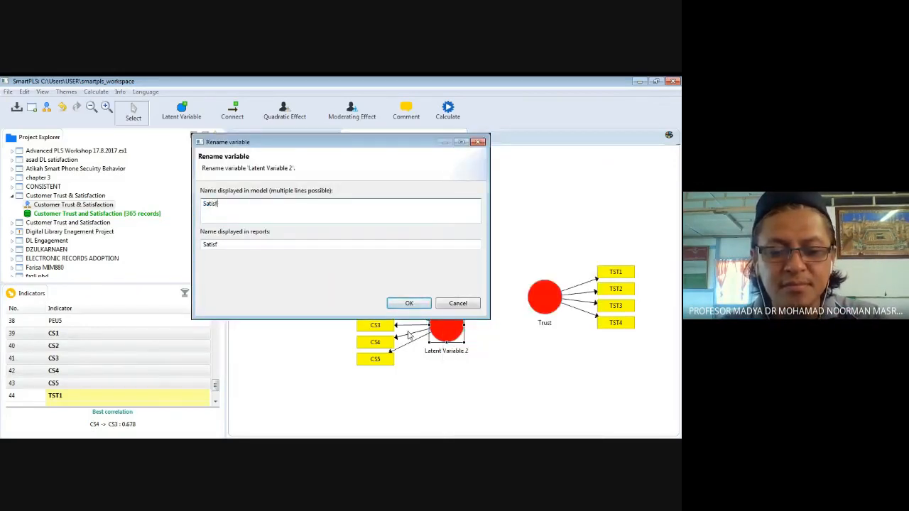
{"action": "type", "text": "action"}
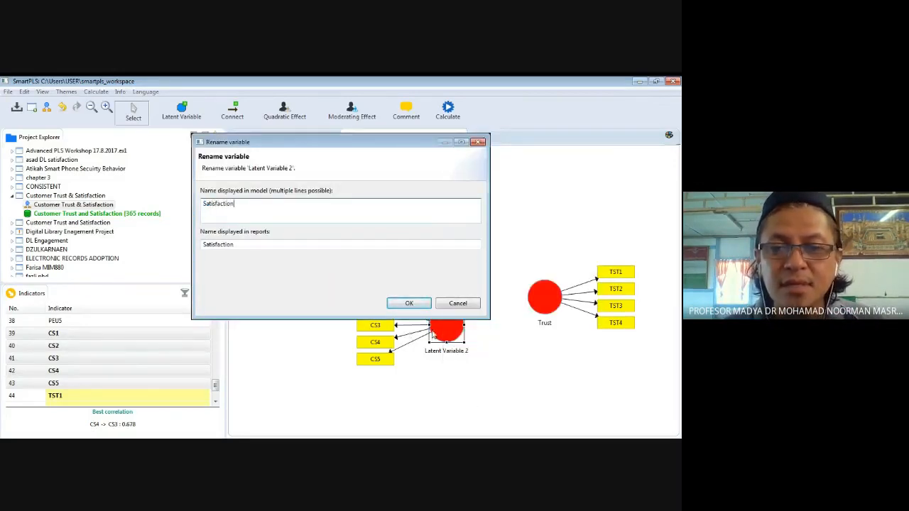
{"action": "left_click", "coordinate": [410, 304]}
{"action": "left_click_drag", "start_coordinate": [446, 326], "coordinate": [488, 357]}
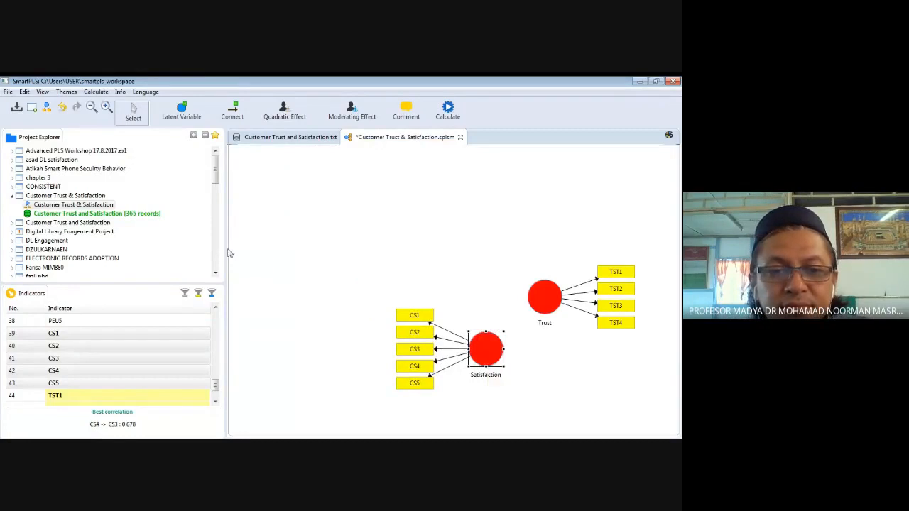
Widen the model's drawing area and create a latent variable from indicators PEU1 to PEU5 above Satisfaction
{"action": "left_click_drag", "start_coordinate": [228, 254], "coordinate": [165, 249]}
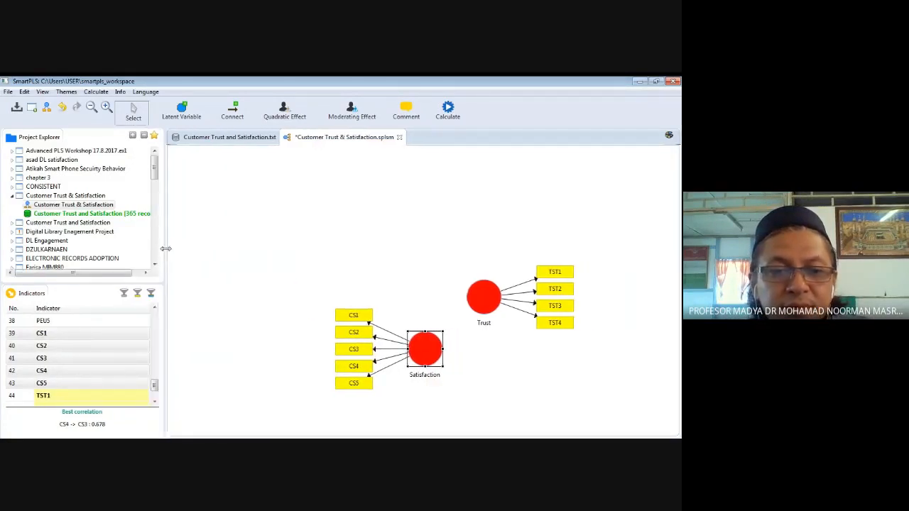
{"action": "left_click_drag", "start_coordinate": [155, 386], "coordinate": [154, 374]}
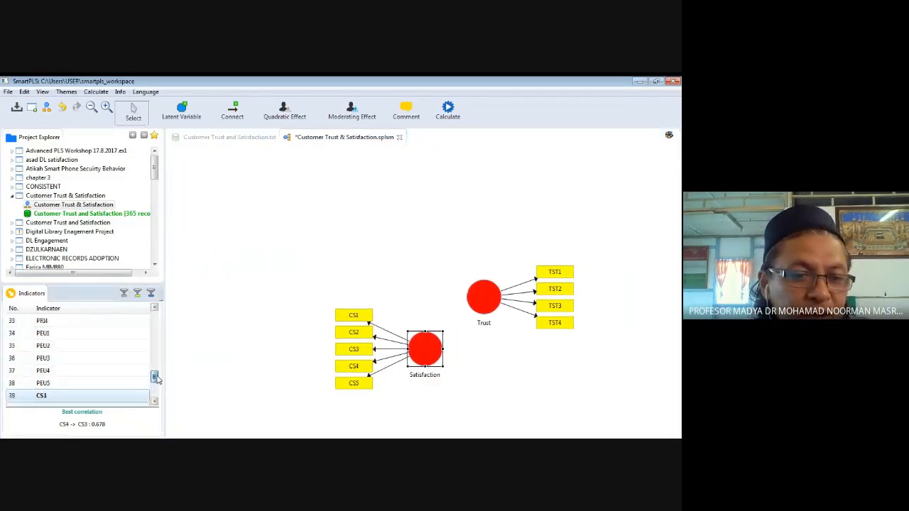
{"action": "left_click", "coordinate": [89, 337]}
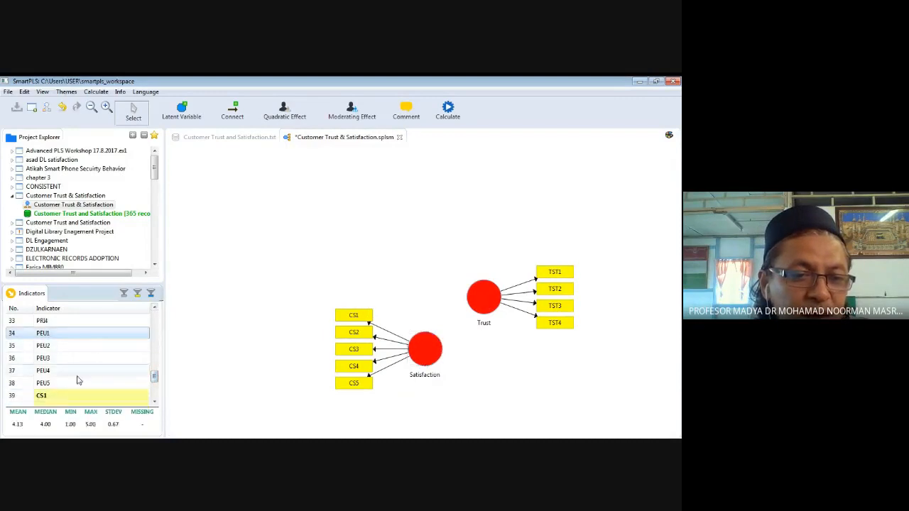
{"action": "left_click", "coordinate": [78, 384], "text": "shift"}
{"action": "left_click_drag", "start_coordinate": [75, 367], "coordinate": [418, 207]}
Rename the latent variable measured by PEU1 to PEU5 as Ease of Use
{"action": "right_click", "coordinate": [420, 227]}
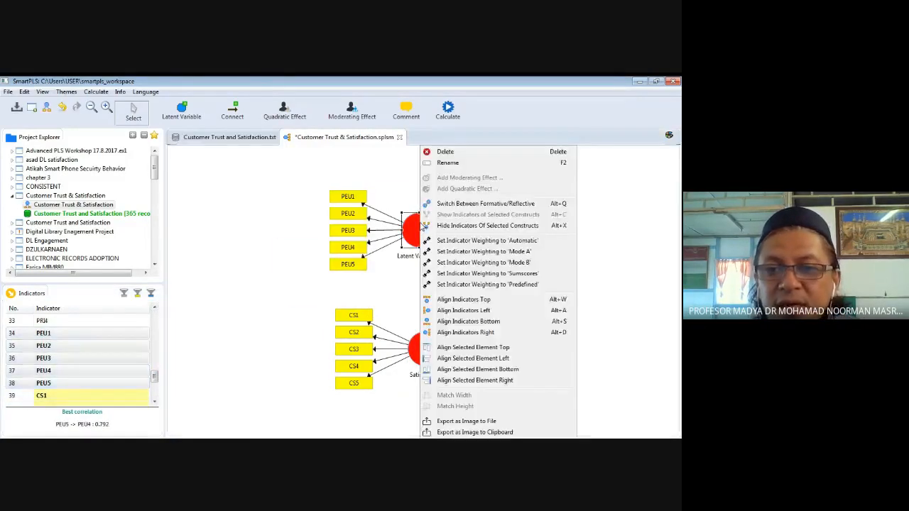
{"action": "left_click", "coordinate": [451, 166]}
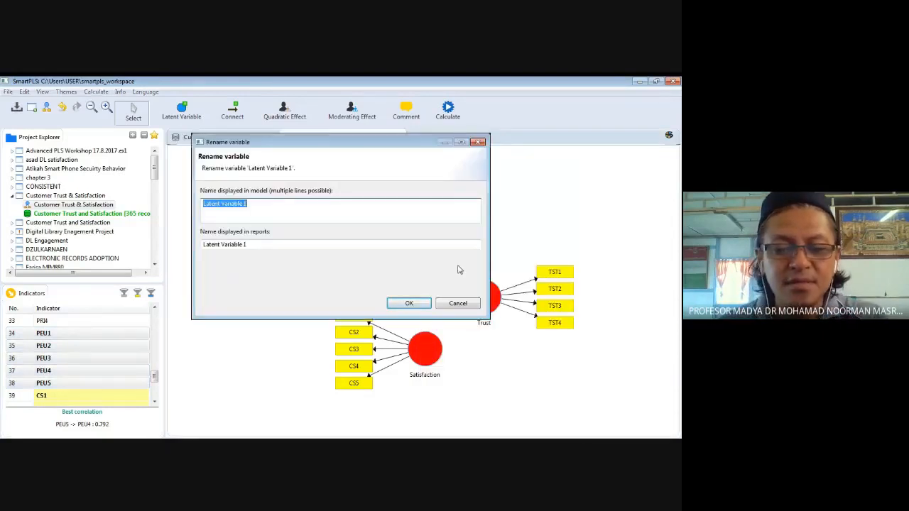
{"action": "type", "text": "Ease of Use"}
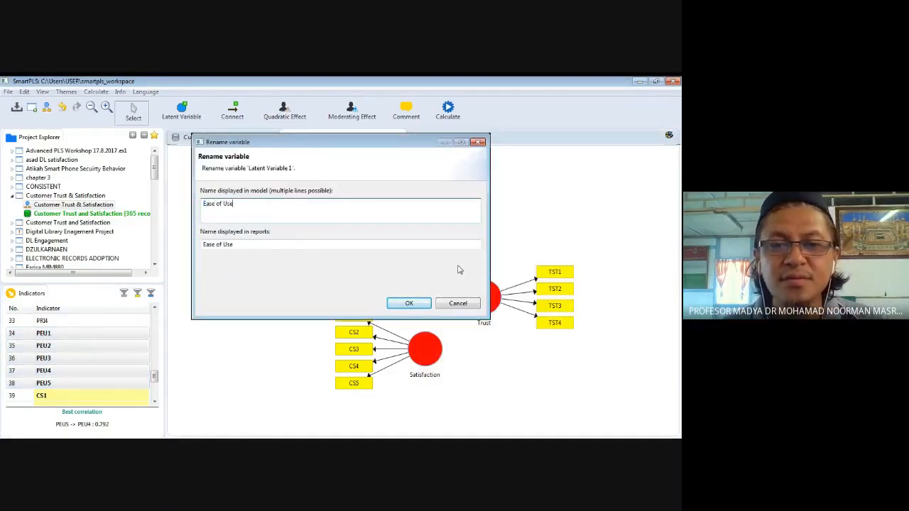
{"action": "left_click", "coordinate": [409, 303]}
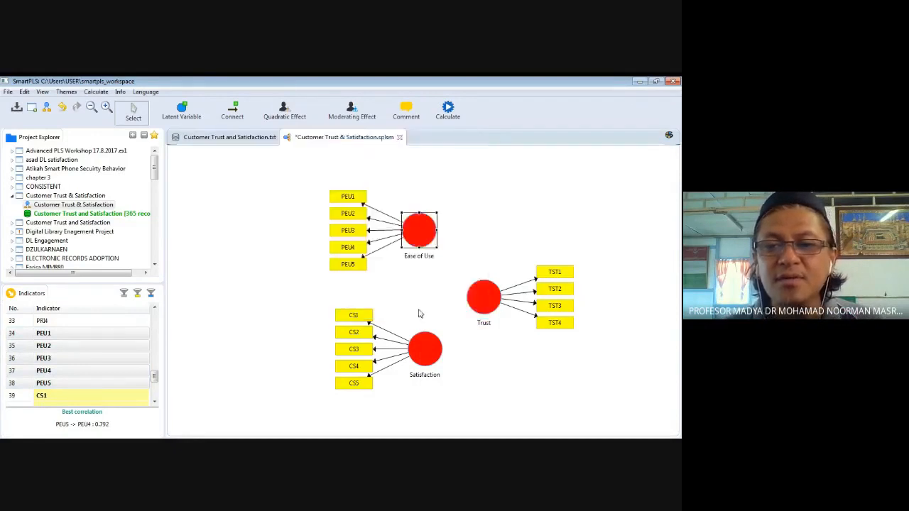
Spread the constructs out by moving Trust to the far right, Ease of Use to its upper left and Satisfaction to its lower left
{"action": "left_click", "coordinate": [424, 224]}
{"action": "left_click_drag", "start_coordinate": [424, 223], "coordinate": [427, 213]}
{"action": "left_click", "coordinate": [489, 296]}
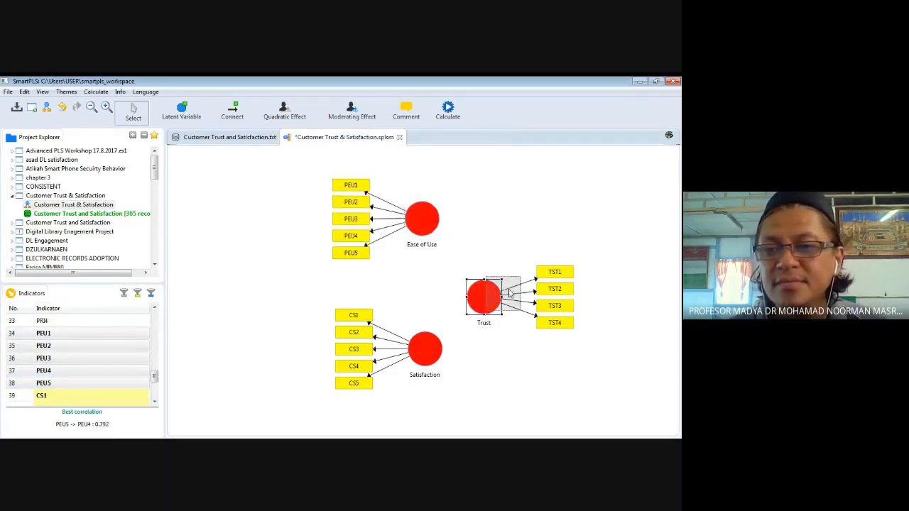
{"action": "left_click_drag", "start_coordinate": [488, 295], "coordinate": [582, 297]}
{"action": "left_click", "coordinate": [423, 220]}
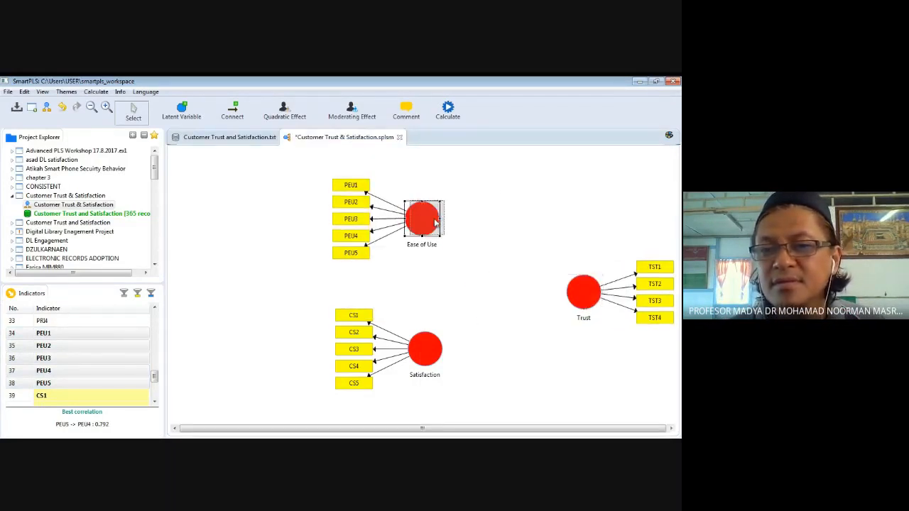
{"action": "left_click_drag", "start_coordinate": [423, 220], "coordinate": [503, 193]}
{"action": "left_click_drag", "start_coordinate": [429, 346], "coordinate": [512, 369]}
{"action": "left_click_drag", "start_coordinate": [515, 214], "coordinate": [517, 217]}
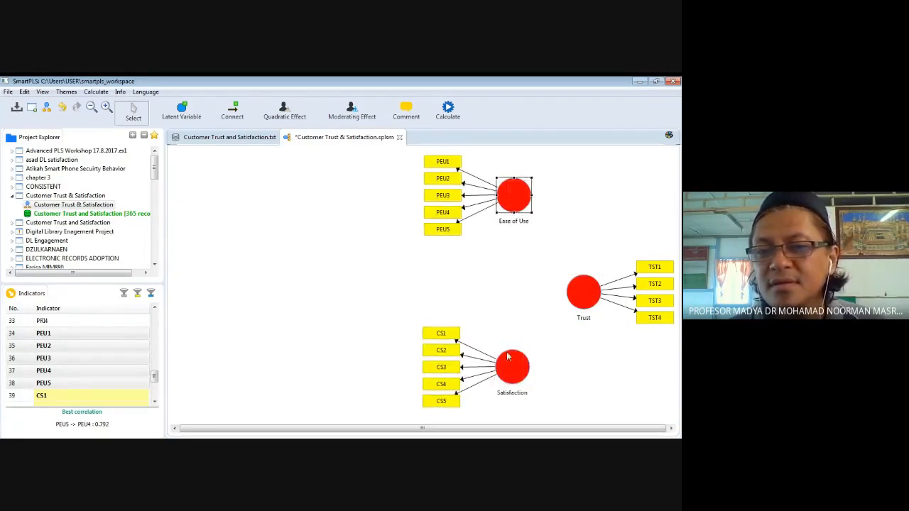
{"action": "left_click_drag", "start_coordinate": [509, 369], "coordinate": [516, 365]}
{"action": "left_click", "coordinate": [577, 300]}
{"action": "left_click_drag", "start_coordinate": [576, 300], "coordinate": [577, 290]}
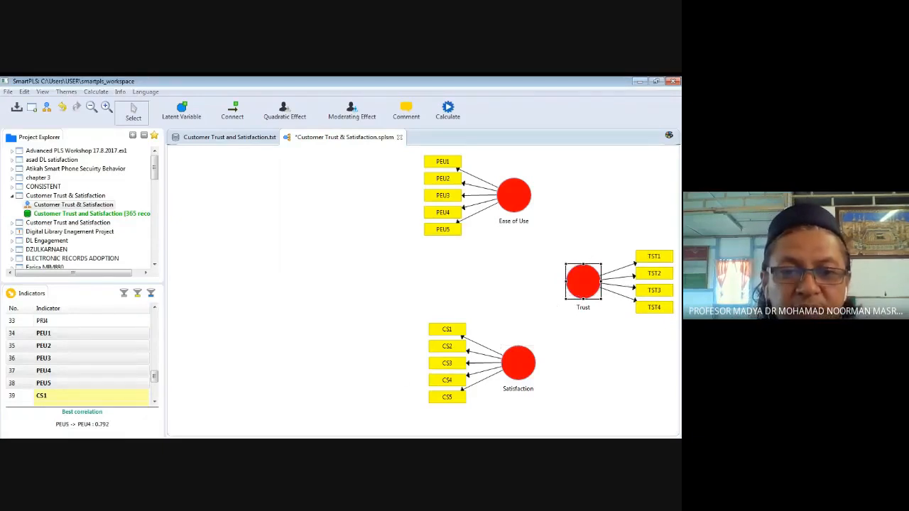
{"action": "left_click", "coordinate": [592, 345]}
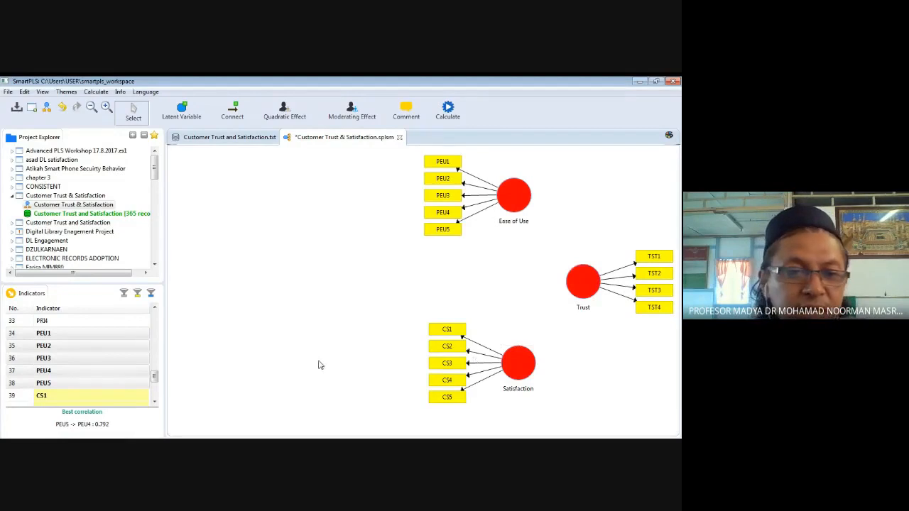
Create a latent variable from indicators IQ1 to IQ10 and place it to the left of Ease of Use
{"action": "left_click_drag", "start_coordinate": [154, 376], "coordinate": [155, 341]}
{"action": "left_click", "coordinate": [121, 332]}
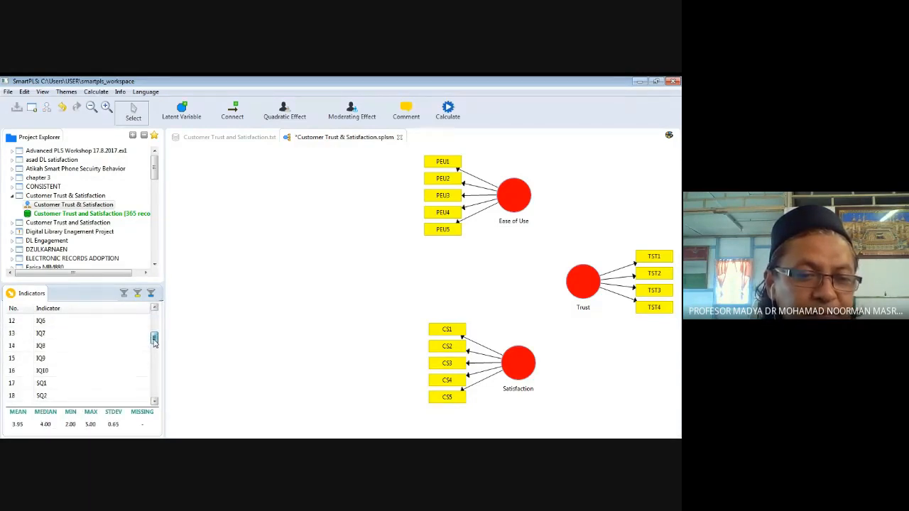
{"action": "left_click", "coordinate": [114, 373], "text": "shift"}
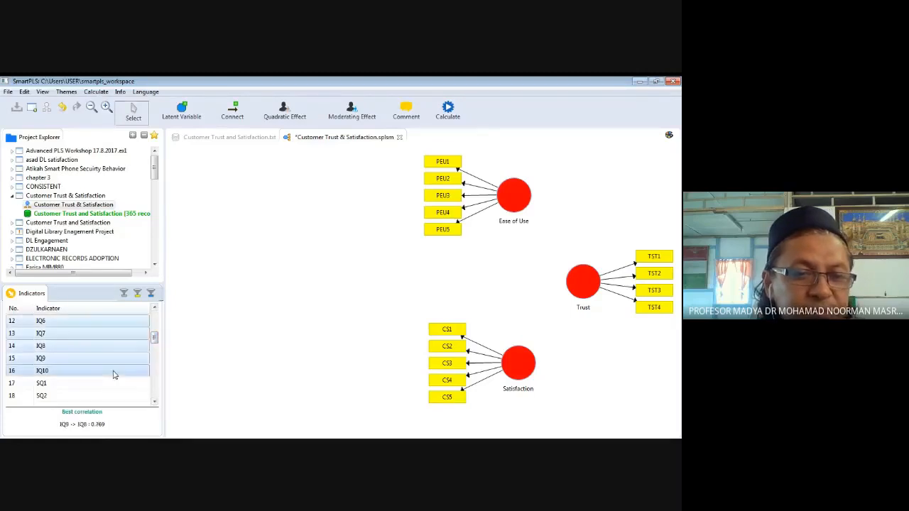
{"action": "left_click_drag", "start_coordinate": [119, 341], "coordinate": [317, 261]}
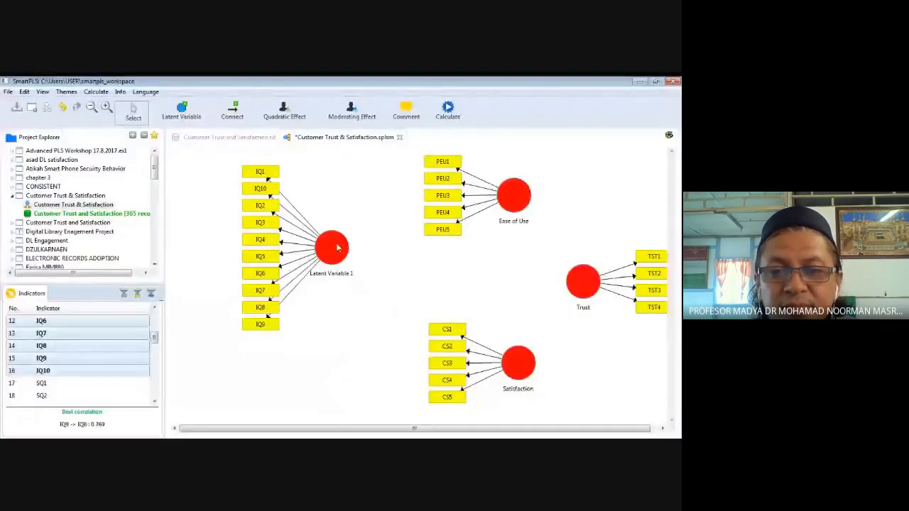
{"action": "left_click_drag", "start_coordinate": [335, 242], "coordinate": [310, 213]}
Rename the latent variable measured by IQ1 to IQ10 as Information and shift it slightly to the left
{"action": "right_click", "coordinate": [310, 213]}
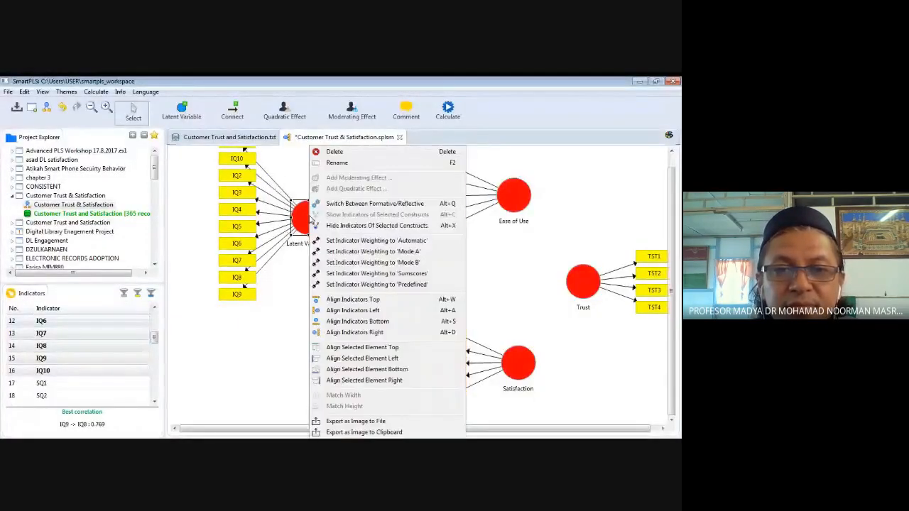
{"action": "left_click", "coordinate": [345, 165]}
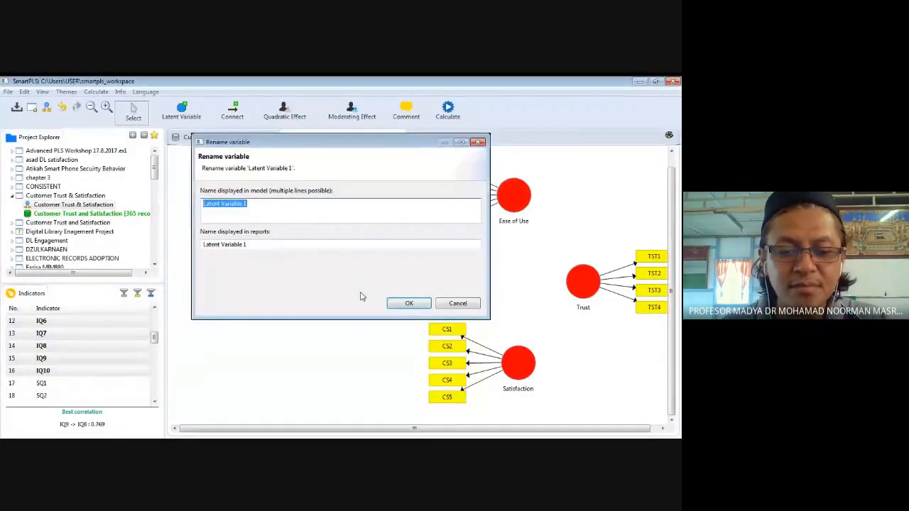
{"action": "type", "text": "Information"}
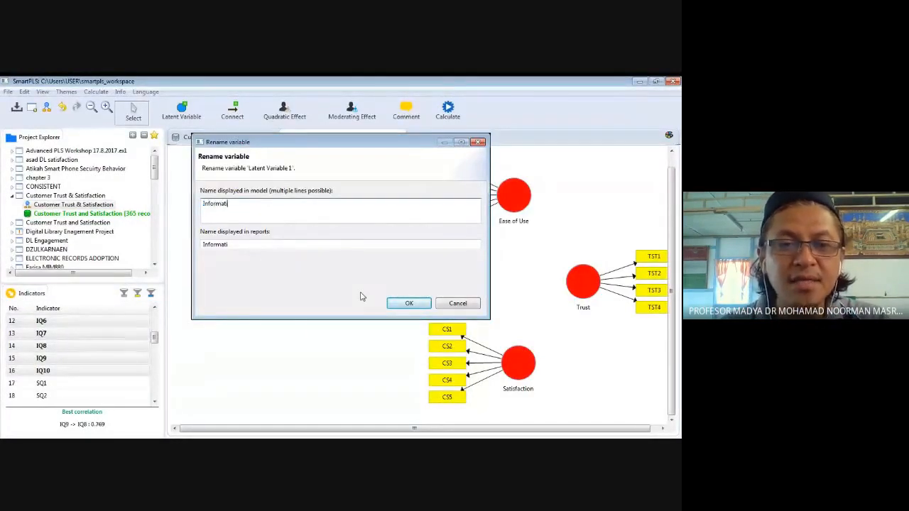
{"action": "left_click", "coordinate": [415, 304]}
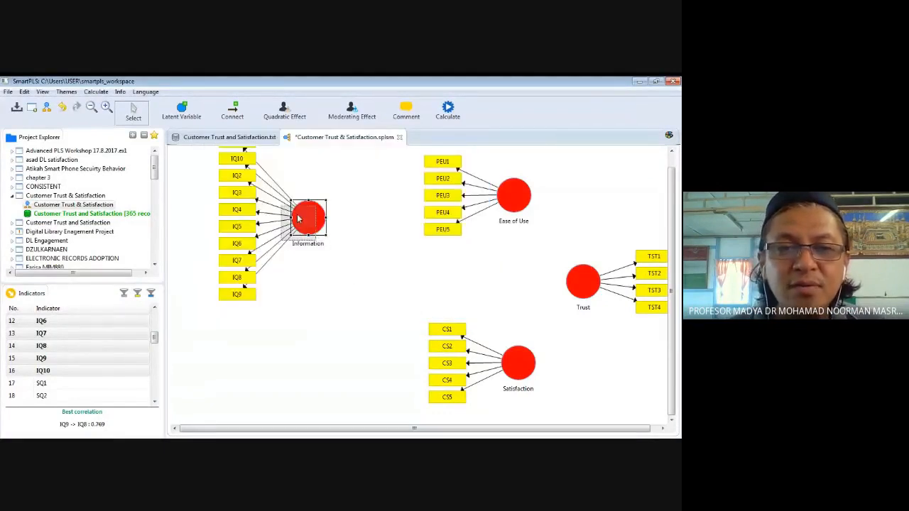
{"action": "mouse_move", "coordinate": [308, 214]}
{"action": "left_mouse_down"}
{"action": "mouse_move", "coordinate": [292, 228]}
{"action": "mouse_move", "coordinate": [283, 222]}
{"action": "mouse_move", "coordinate": [294, 218]}
{"action": "left_mouse_up"}
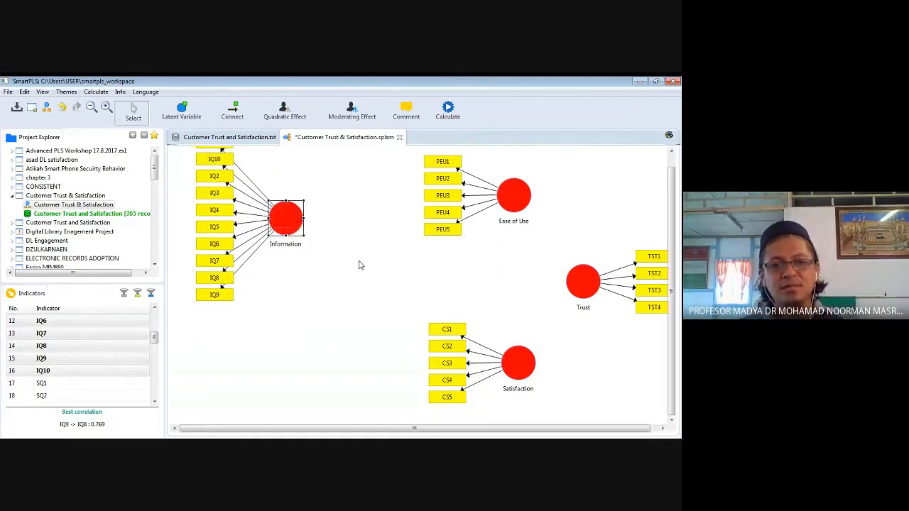
Extend the name of the Information construct to Information Quality
{"action": "right_click", "coordinate": [285, 223]}
{"action": "left_click", "coordinate": [316, 167]}
{"action": "left_click", "coordinate": [262, 203]}
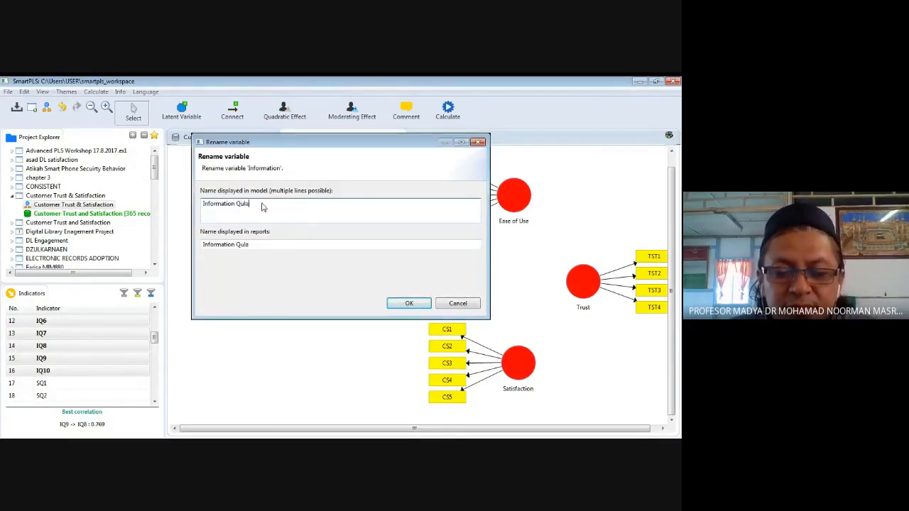
{"action": "type", "text": "Qulait"}
{"action": "key", "text": "BackSpace"}
{"action": "key", "text": "BackSpace"}
{"action": "key", "text": "BackSpace"}
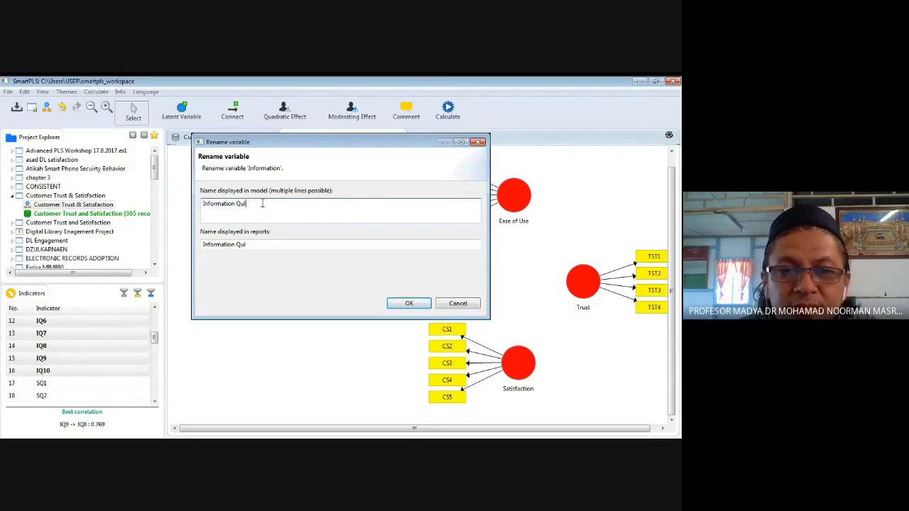
{"action": "type", "text": "ality"}
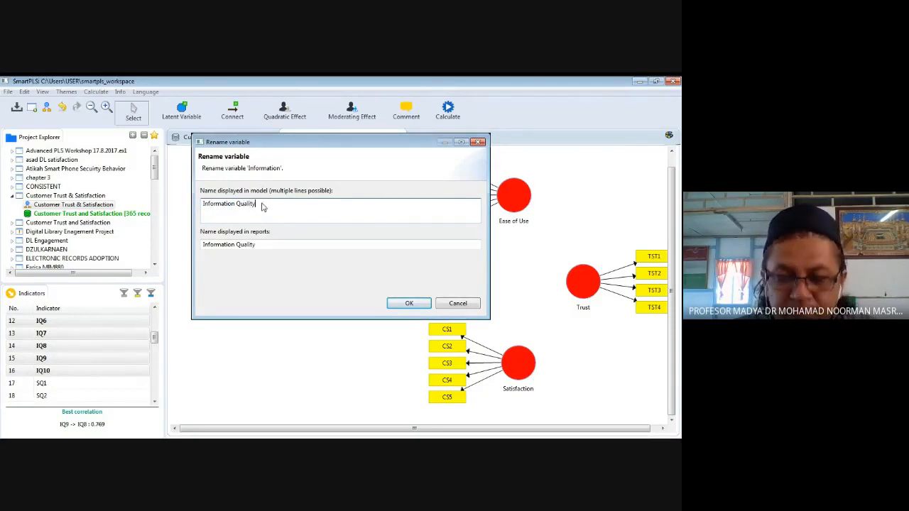
{"action": "left_click", "coordinate": [401, 305]}
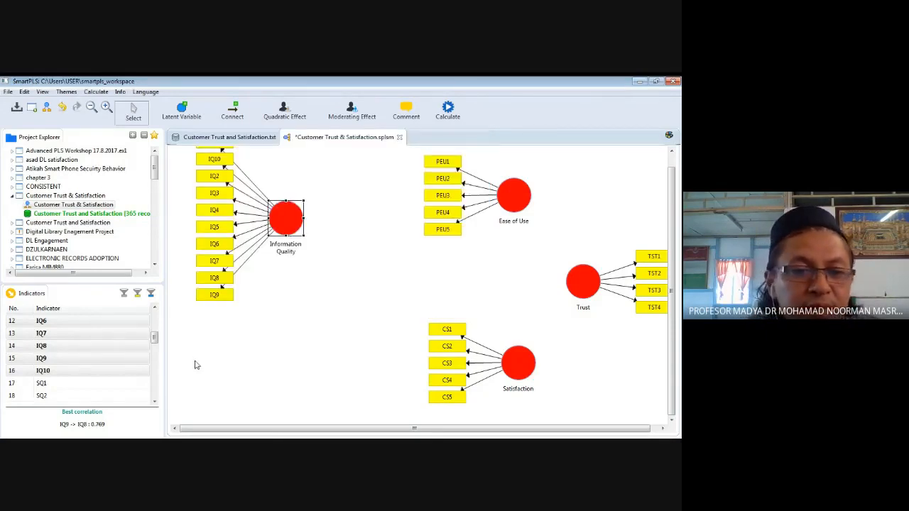
Create a latent variable from indicators SQ1 to SQ8 below Information Quality
{"action": "left_click_drag", "start_coordinate": [154, 339], "coordinate": [155, 356]}
{"action": "left_click", "coordinate": [122, 346]}
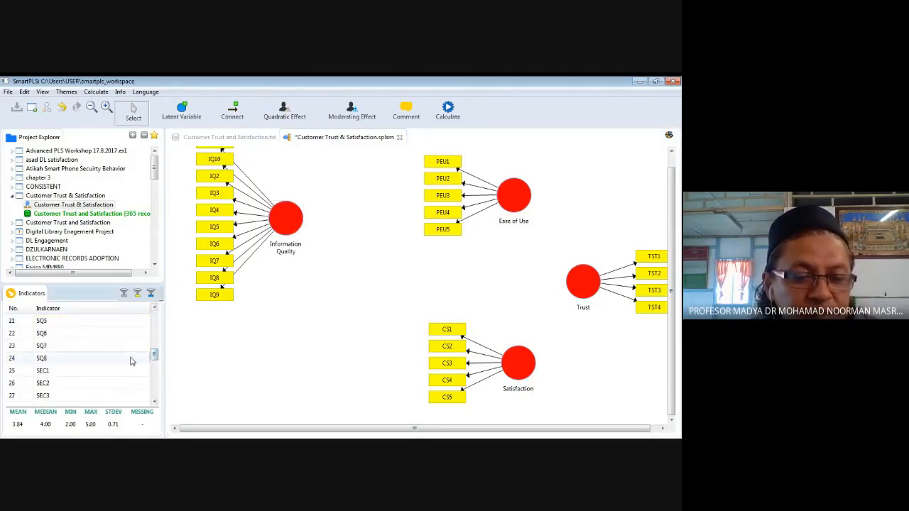
{"action": "left_click", "coordinate": [131, 359], "text": "shift"}
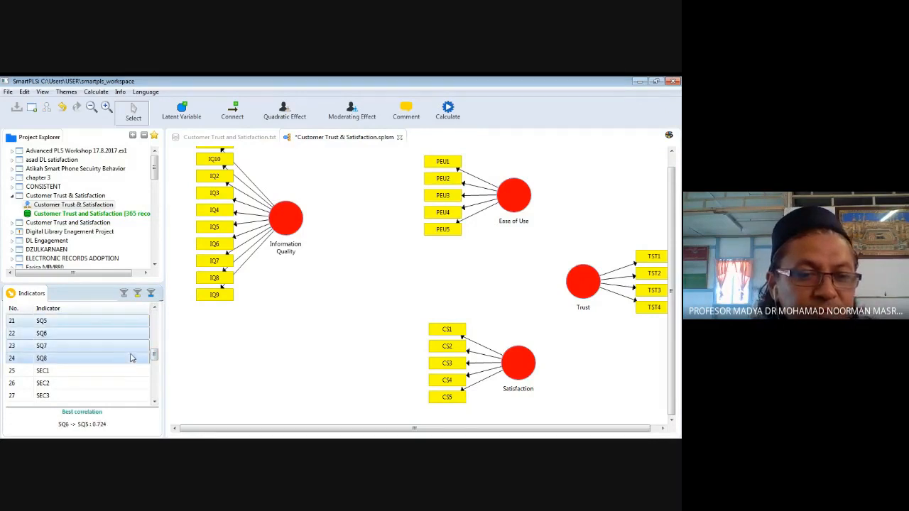
{"action": "left_click_drag", "start_coordinate": [130, 359], "coordinate": [305, 329]}
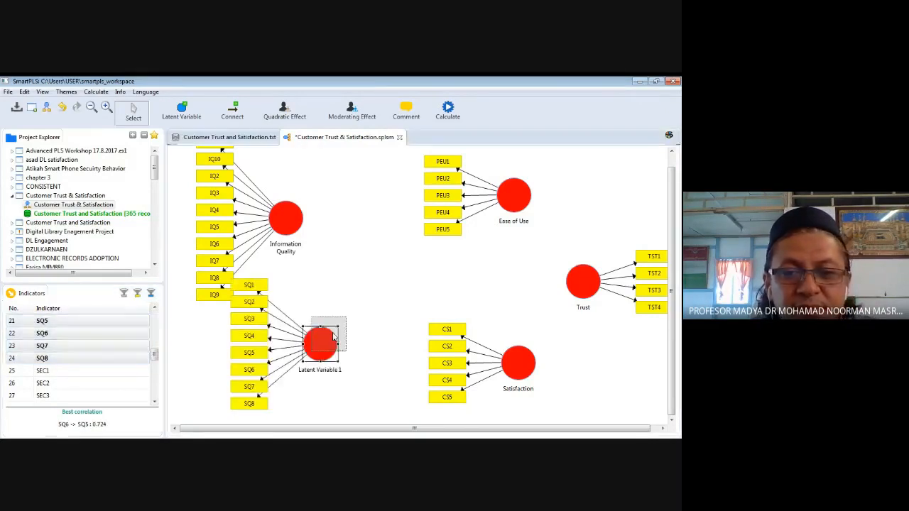
Rename the latent variable measured by SQ1 to SQ8 as Systems Quality
{"action": "right_click", "coordinate": [341, 319]}
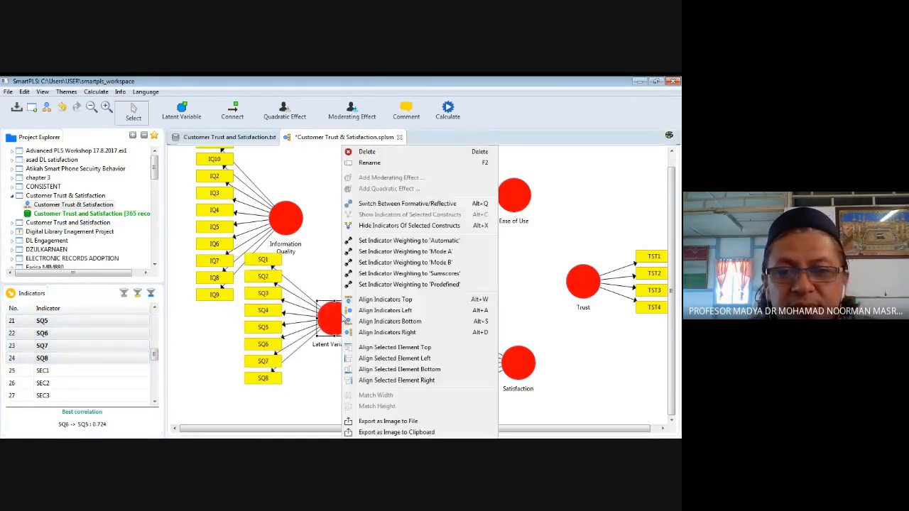
{"action": "left_click", "coordinate": [369, 163]}
{"action": "type", "text": "System"}
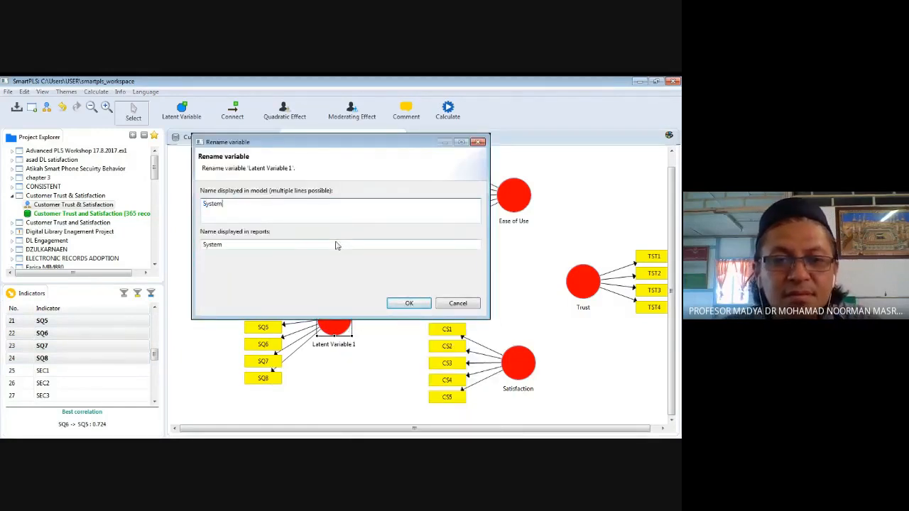
{"action": "type", "text": "s Quality"}
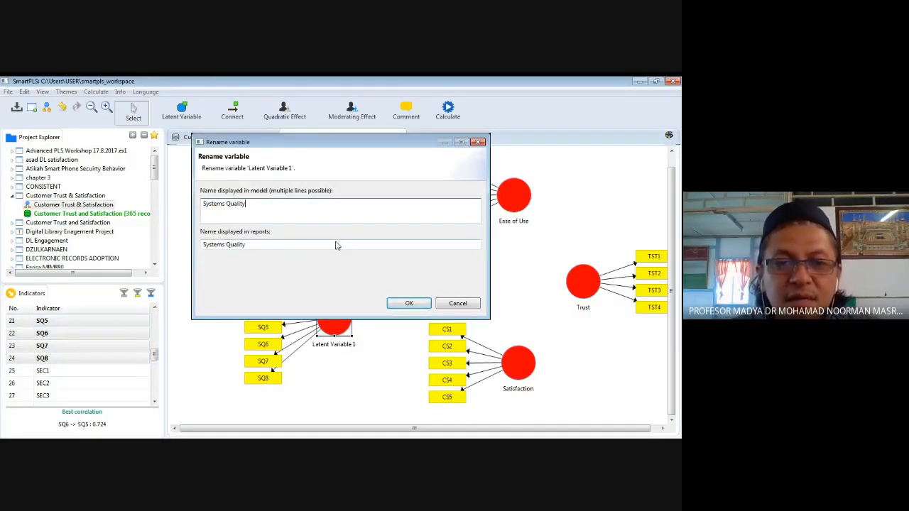
{"action": "left_click", "coordinate": [410, 303]}
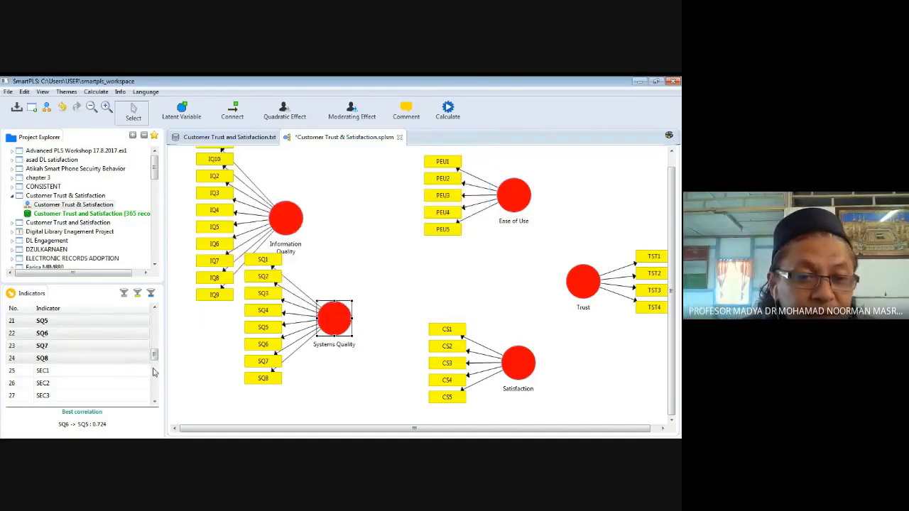
Create a latent variable from indicators SEC1 to SEC5 below Systems Quality
{"action": "left_click_drag", "start_coordinate": [155, 358], "coordinate": [159, 366]}
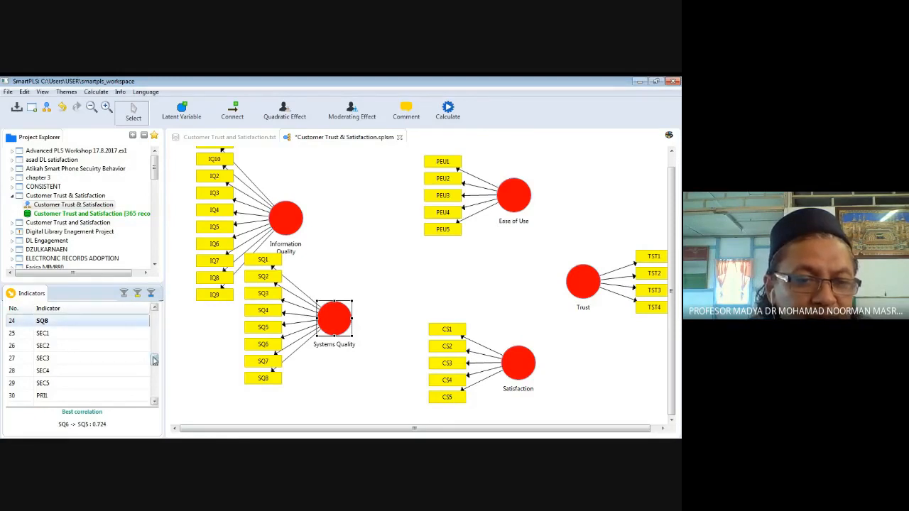
{"action": "scroll", "coordinate": [91, 330], "scroll_direction": "down", "scroll_amount": 1}
{"action": "left_click", "coordinate": [92, 330]}
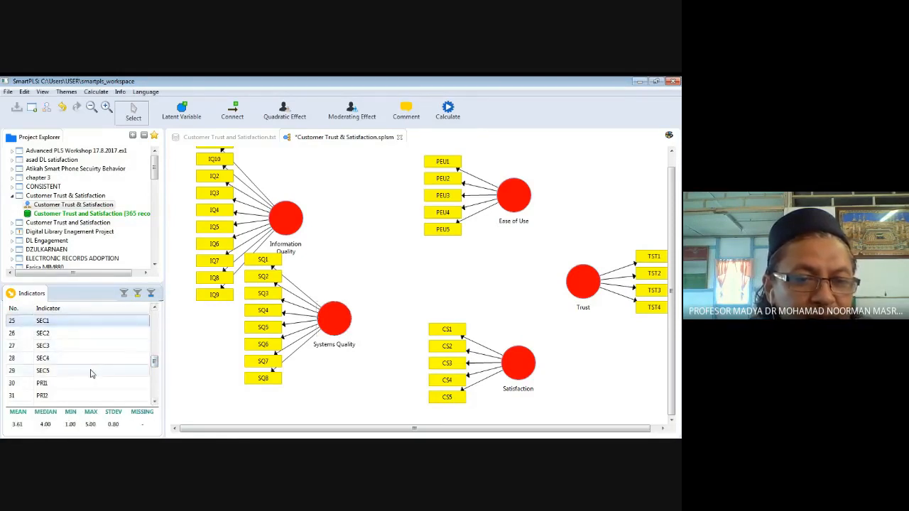
{"action": "left_click", "coordinate": [89, 371], "text": "shift"}
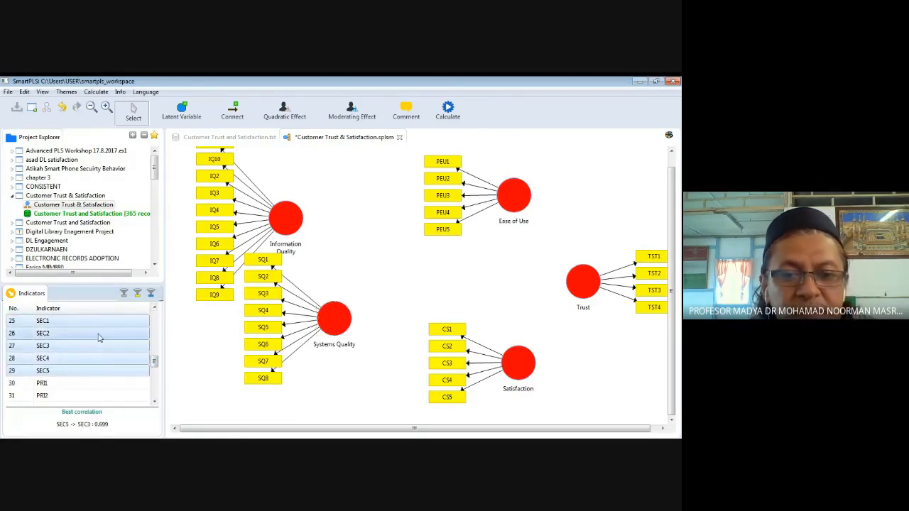
{"action": "left_click_drag", "start_coordinate": [97, 339], "coordinate": [330, 373]}
Move Information Quality and Systems Quality upward and shift the SEC1 to SEC5 latent variable to the lower left of Systems Quality
{"action": "left_click_drag", "start_coordinate": [291, 229], "coordinate": [300, 206]}
{"action": "left_click_drag", "start_coordinate": [328, 324], "coordinate": [333, 272]}
{"action": "left_click_drag", "start_coordinate": [342, 394], "coordinate": [301, 369]}
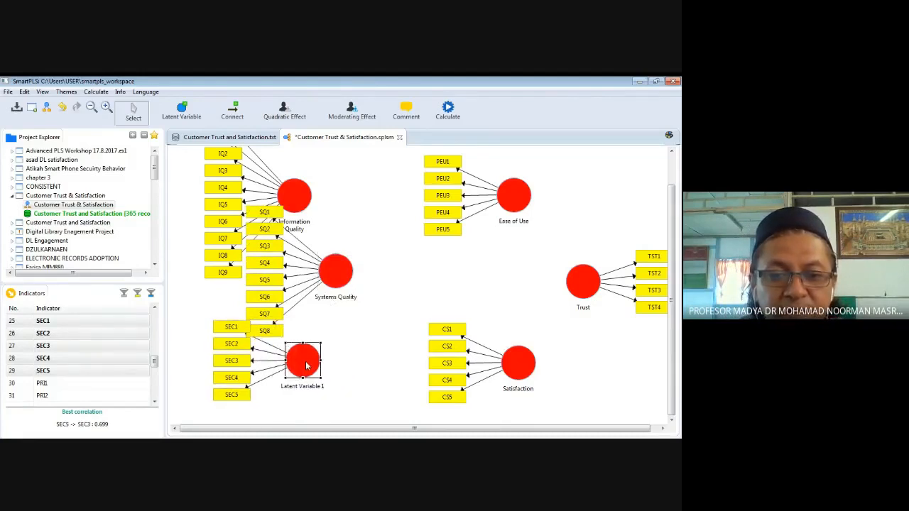
Rename the latent variable measured by SEC1 to SEC5 as Security
{"action": "right_click", "coordinate": [305, 365]}
{"action": "left_click", "coordinate": [348, 163]}
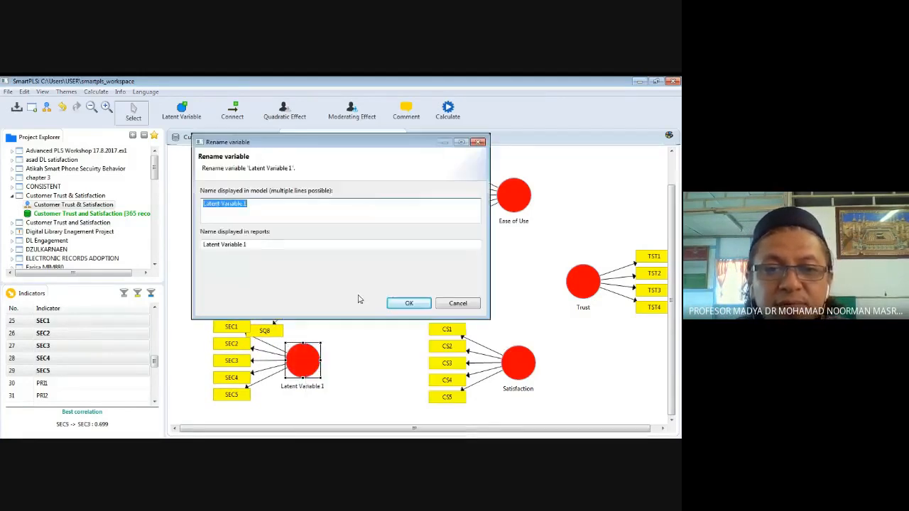
{"action": "type", "text": "Sec"}
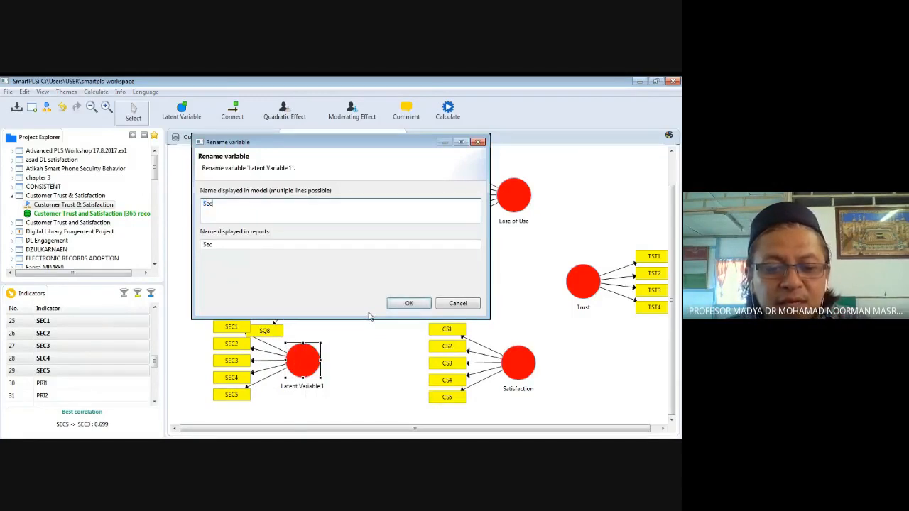
{"action": "type", "text": "urity"}
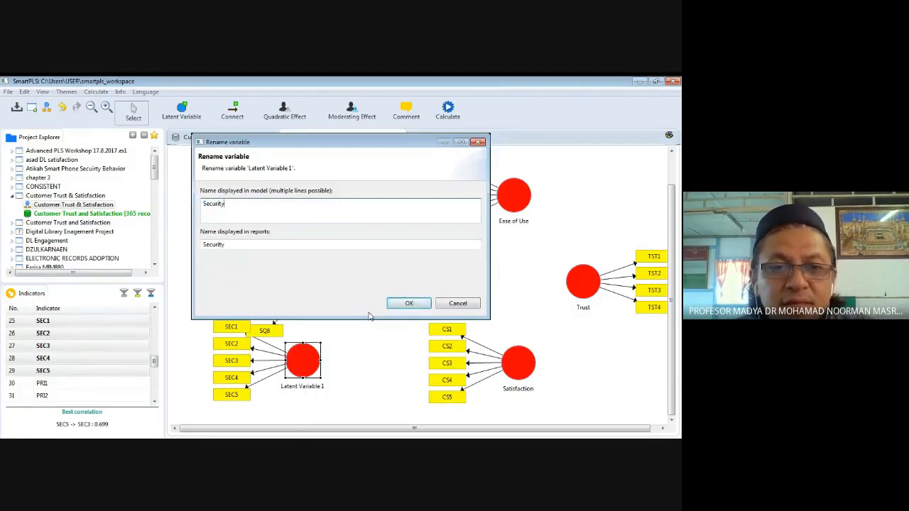
{"action": "left_click", "coordinate": [409, 304]}
Create a latent variable from indicators PRI1 to PRI4 to the lower right of Security
{"action": "left_click_drag", "start_coordinate": [155, 361], "coordinate": [155, 366]}
{"action": "left_click", "coordinate": [123, 348]}
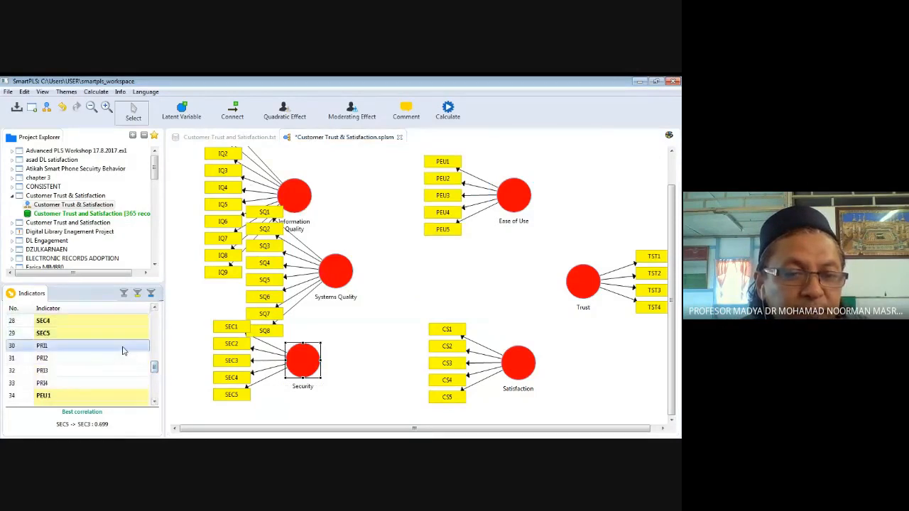
{"action": "left_click", "coordinate": [104, 385], "text": "shift"}
{"action": "left_click_drag", "start_coordinate": [106, 366], "coordinate": [390, 382]}
Rename the latent variable measured by PRI1 to PRI4 as Privacy
{"action": "right_click", "coordinate": [396, 384]}
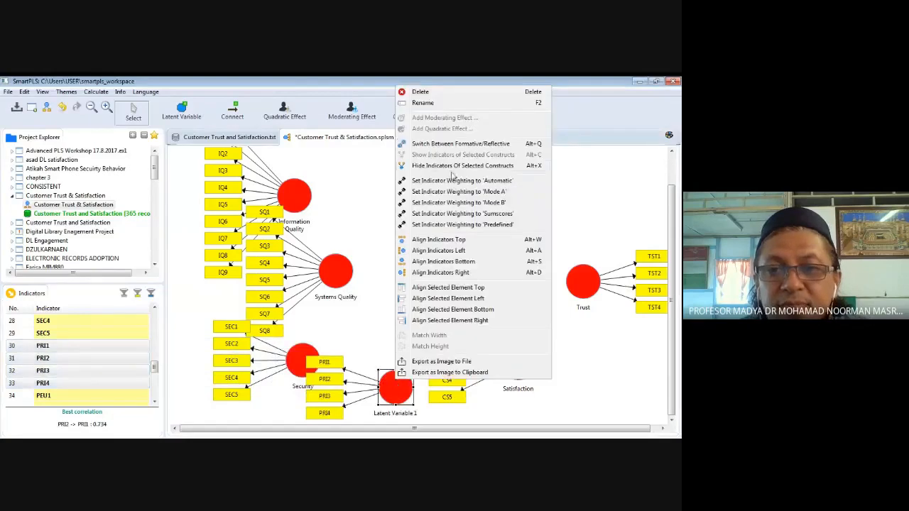
{"action": "left_click", "coordinate": [419, 99]}
{"action": "type", "text": "Privacy"}
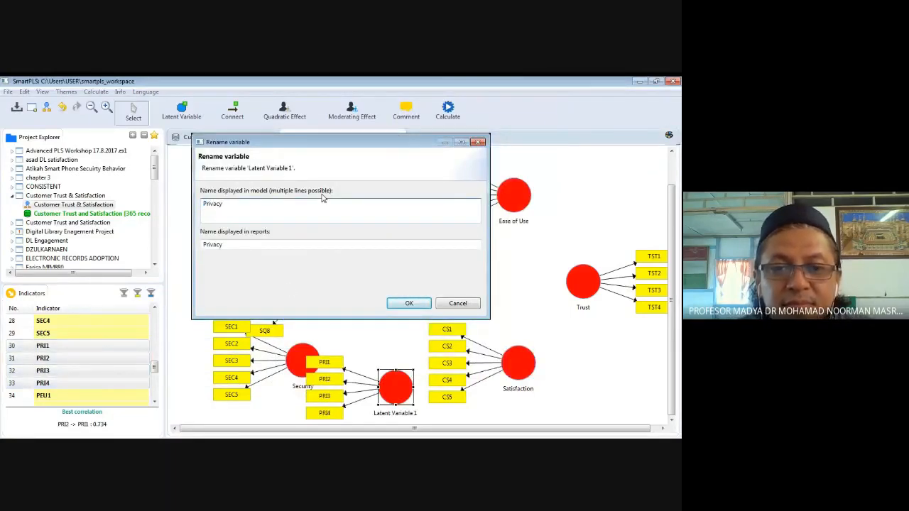
{"action": "left_click", "coordinate": [409, 304]}
Move Ease of Use and Satisfaction closer to Trust, and shift Systems Quality, Security and Privacy into a tighter column below Information Quality
{"action": "left_click_drag", "start_coordinate": [513, 199], "coordinate": [549, 220]}
{"action": "left_click_drag", "start_coordinate": [518, 352], "coordinate": [555, 331]}
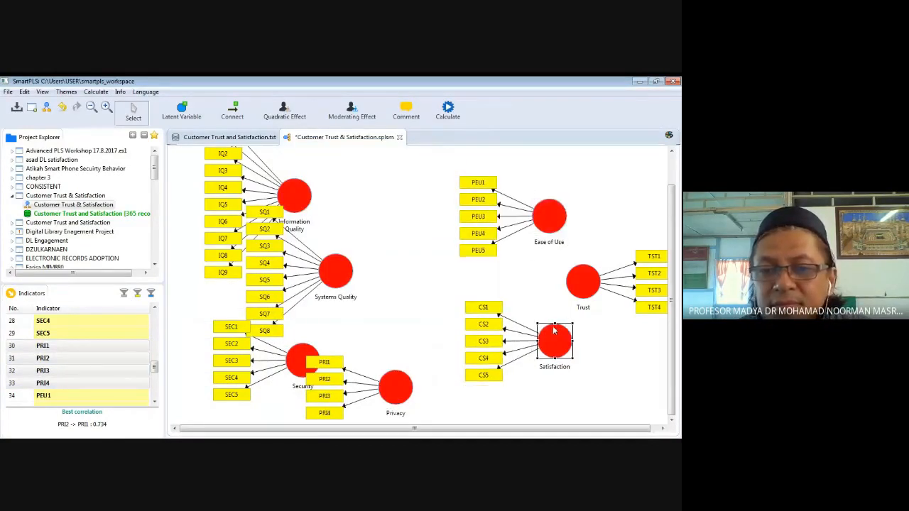
{"action": "left_click_drag", "start_coordinate": [334, 270], "coordinate": [332, 260]}
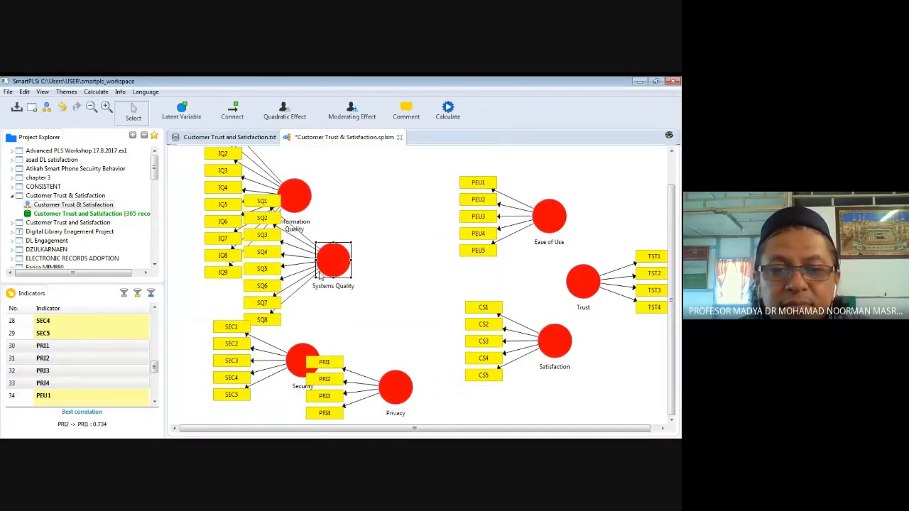
{"action": "left_click_drag", "start_coordinate": [291, 360], "coordinate": [290, 340]}
{"action": "left_click_drag", "start_coordinate": [395, 394], "coordinate": [353, 400]}
{"action": "left_click_drag", "start_coordinate": [319, 347], "coordinate": [333, 341]}
{"action": "left_click", "coordinate": [354, 386]}
{"action": "left_click_drag", "start_coordinate": [354, 386], "coordinate": [348, 386]}
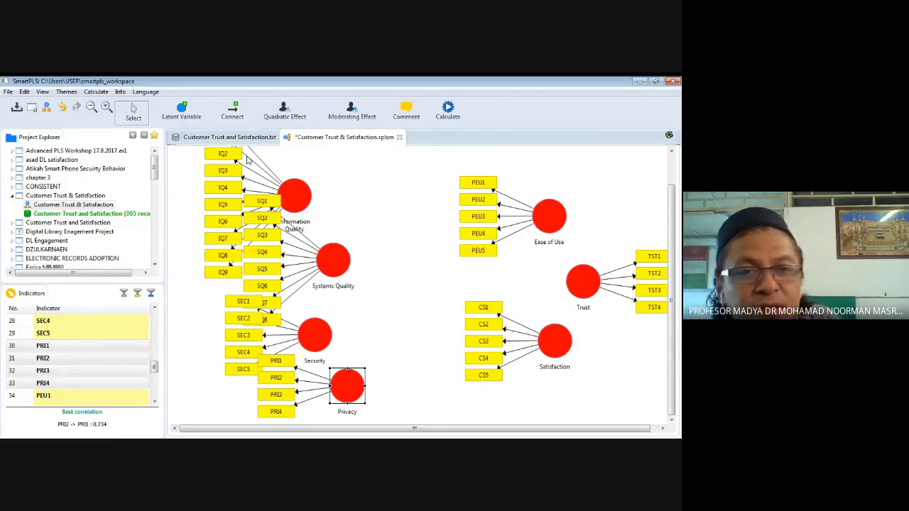
Connect Ease of Use and Satisfaction to Trust with paths pointing to Trust
{"action": "left_click", "coordinate": [234, 112]}
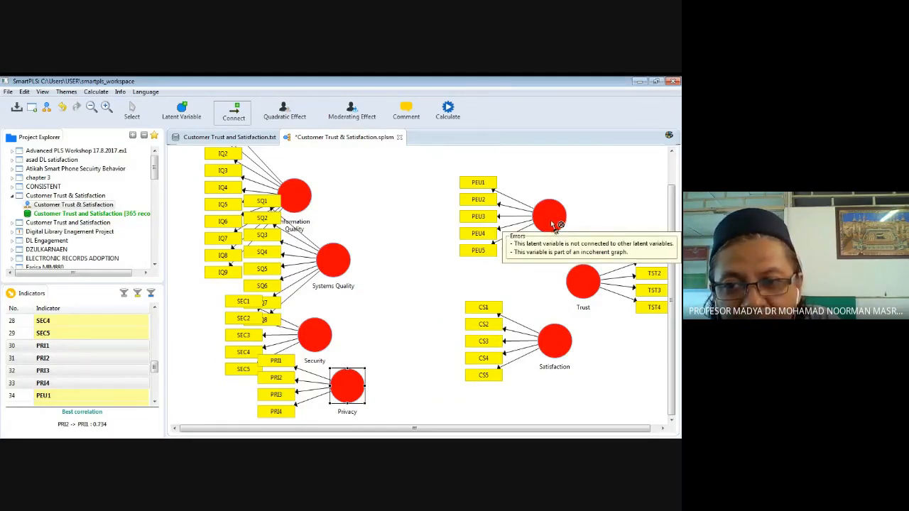
{"action": "left_click_drag", "start_coordinate": [557, 232], "coordinate": [579, 282]}
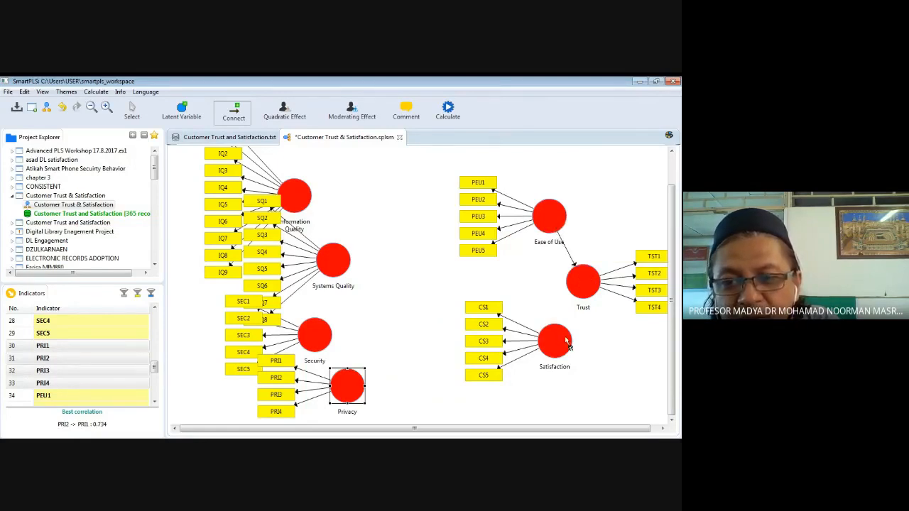
{"action": "left_click_drag", "start_coordinate": [568, 346], "coordinate": [579, 288]}
Draw paths from Information Quality, Systems Quality, Security and Privacy to Ease of Use
{"action": "mouse_move", "coordinate": [313, 208]}
{"action": "left_mouse_down"}
{"action": "mouse_move", "coordinate": [307, 201]}
{"action": "mouse_move", "coordinate": [504, 231]}
{"action": "mouse_move", "coordinate": [546, 224]}
{"action": "left_mouse_up"}
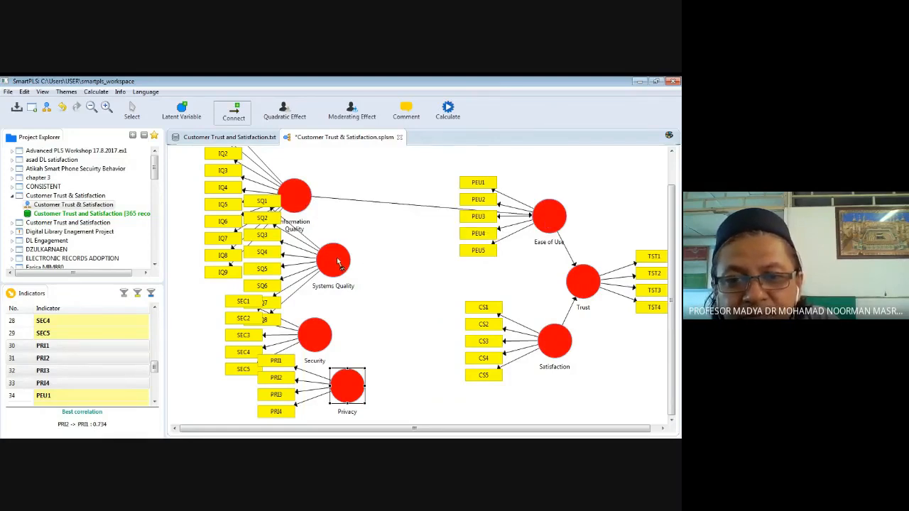
{"action": "mouse_move", "coordinate": [340, 263]}
{"action": "left_mouse_down"}
{"action": "mouse_move", "coordinate": [412, 258]}
{"action": "mouse_move", "coordinate": [549, 216]}
{"action": "left_mouse_up"}
{"action": "left_click_drag", "start_coordinate": [325, 321], "coordinate": [548, 229]}
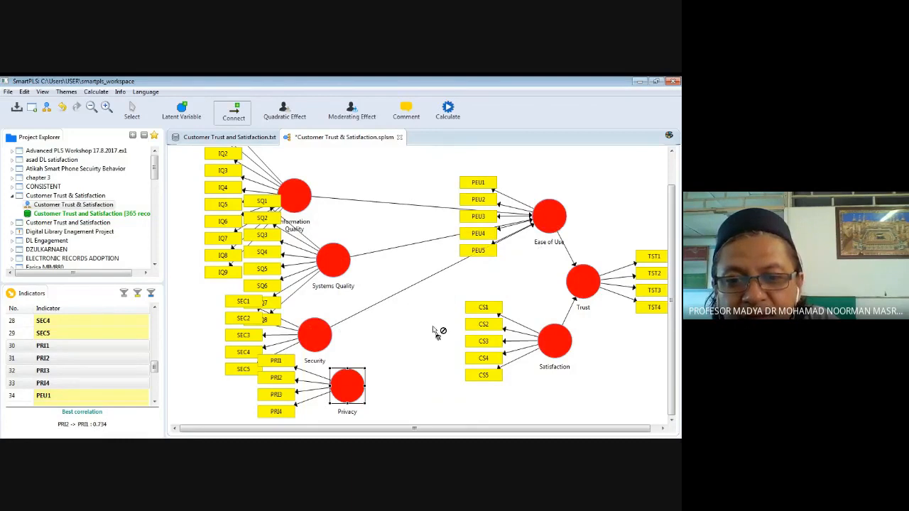
{"action": "mouse_move", "coordinate": [353, 386]}
{"action": "left_mouse_down"}
{"action": "mouse_move", "coordinate": [432, 353]}
{"action": "mouse_move", "coordinate": [547, 226]}
{"action": "left_mouse_up"}
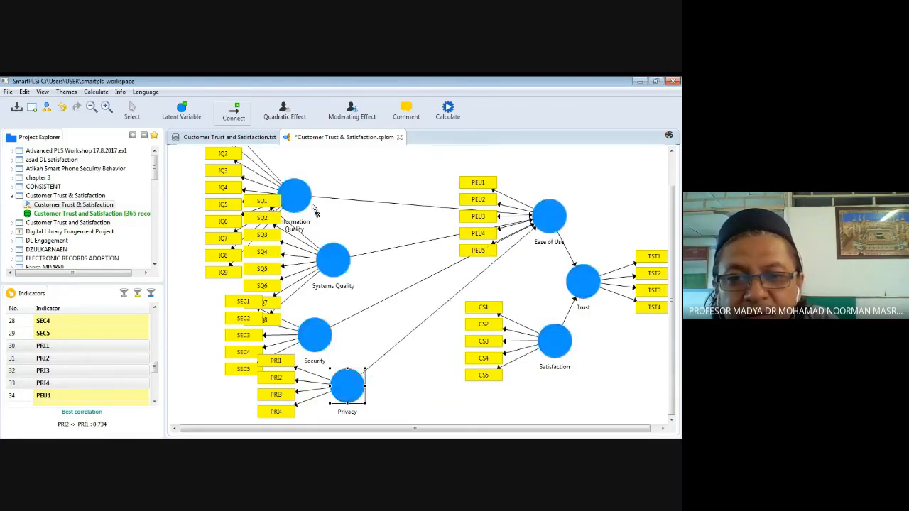
Draw paths from Information Quality, Systems Quality, Security and Privacy to Satisfaction, and widen the model canvas to show Trust's indicators fully
{"action": "left_click_drag", "start_coordinate": [316, 209], "coordinate": [561, 349]}
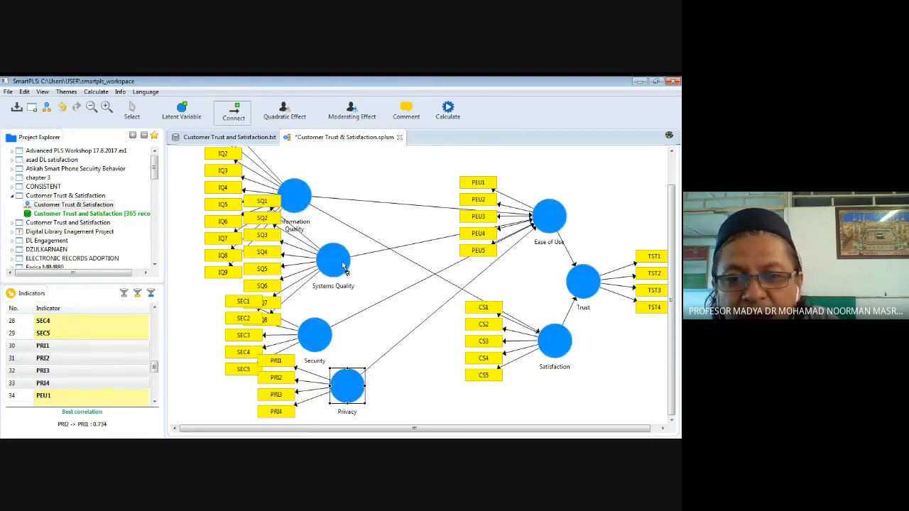
{"action": "left_click_drag", "start_coordinate": [346, 269], "coordinate": [546, 342]}
{"action": "left_click_drag", "start_coordinate": [323, 337], "coordinate": [553, 346]}
{"action": "left_click_drag", "start_coordinate": [354, 387], "coordinate": [561, 353]}
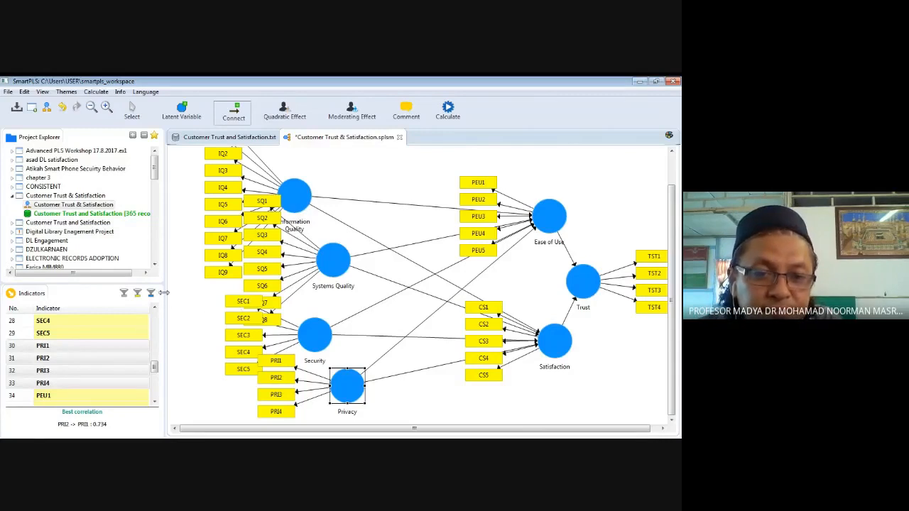
{"action": "left_click_drag", "start_coordinate": [164, 293], "coordinate": [104, 291]}
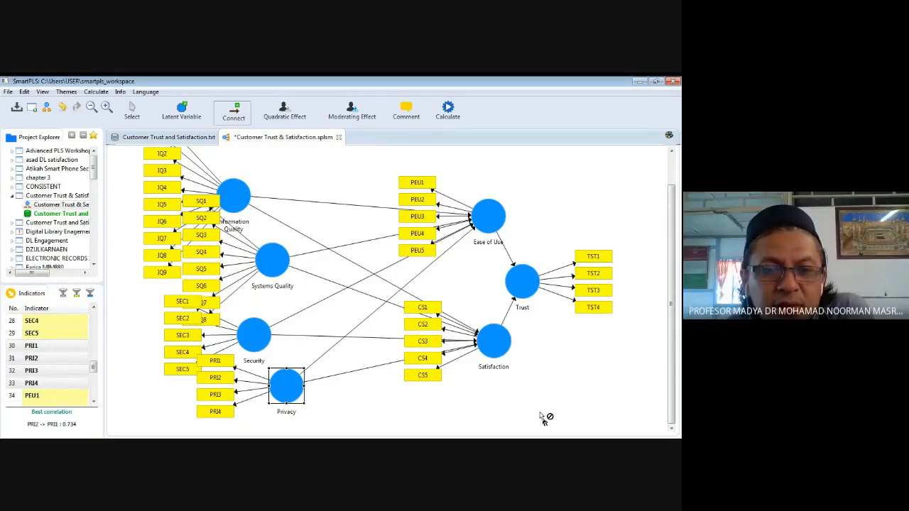
{"action": "left_click", "coordinate": [235, 111]}
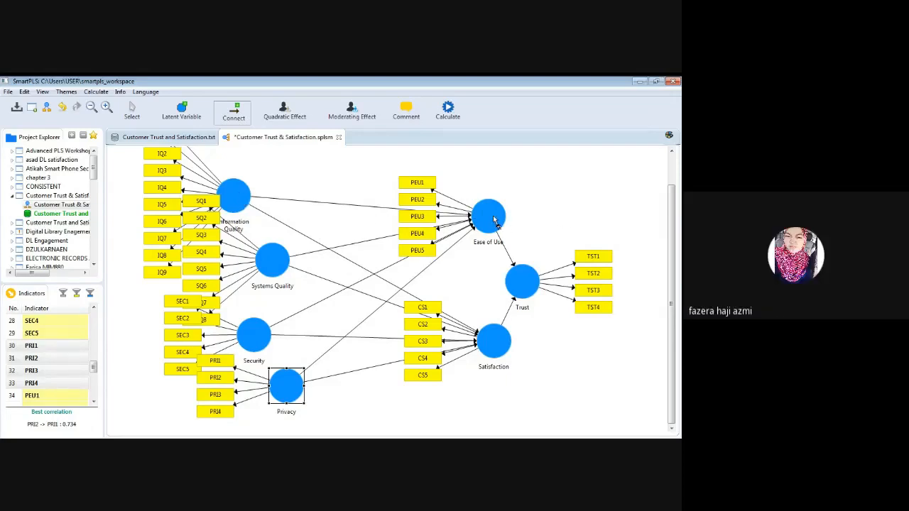
{"action": "left_click", "coordinate": [241, 119]}
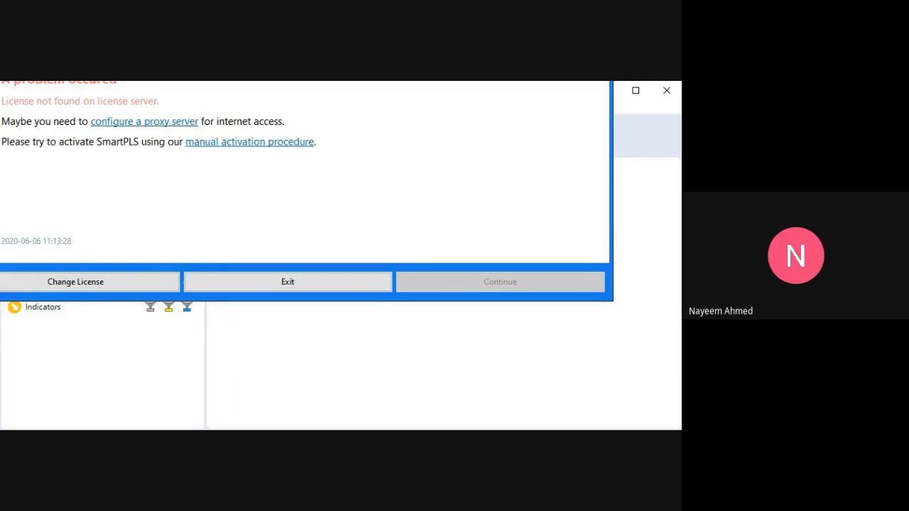
{"action": "left_click_drag", "start_coordinate": [284, 43], "coordinate": [376, 94]}
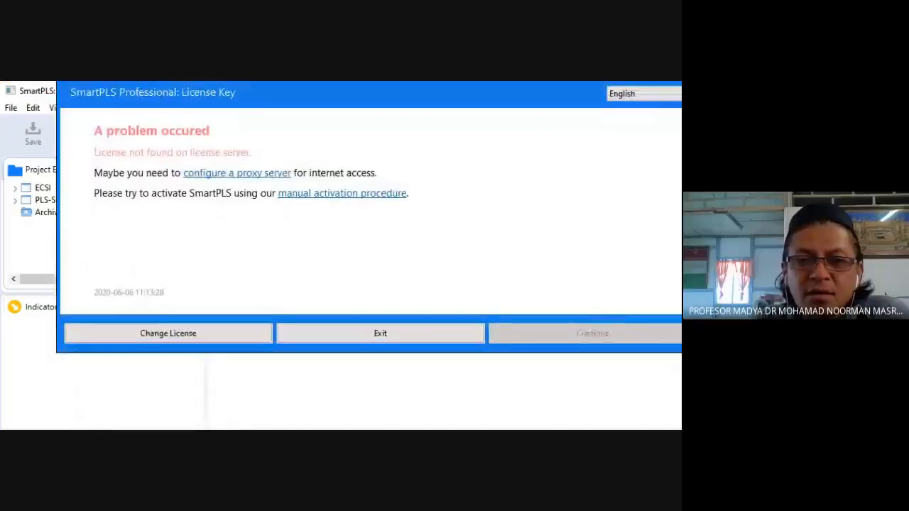
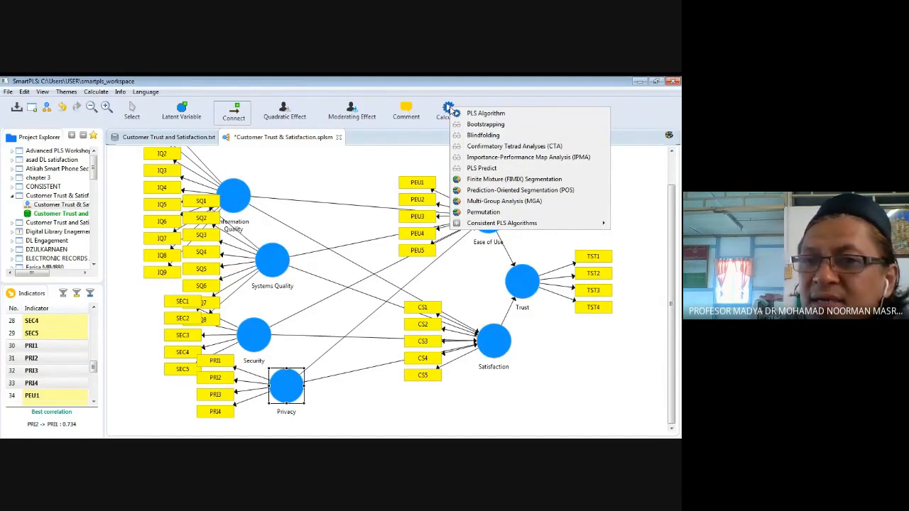
{"action": "left_click", "coordinate": [489, 114]}
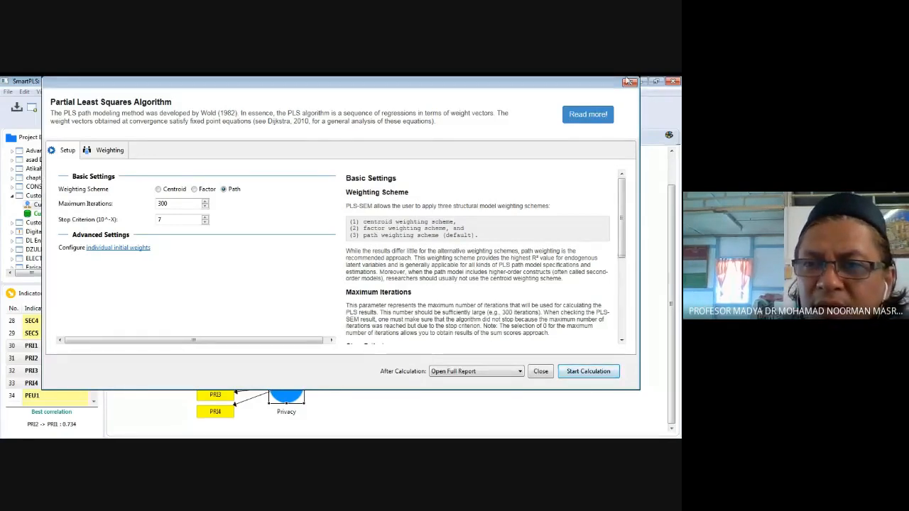
{"action": "left_click", "coordinate": [629, 83]}
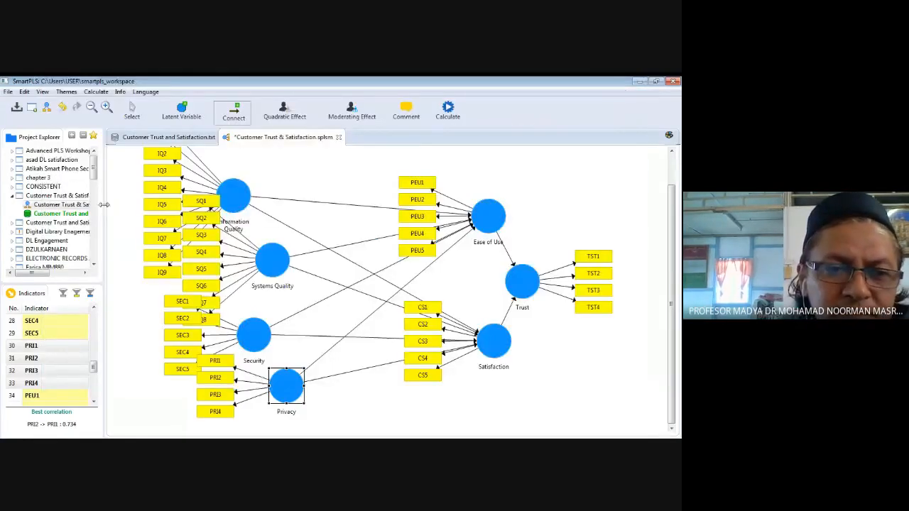
{"action": "mouse_move", "coordinate": [104, 205]}
{"action": "left_mouse_down"}
{"action": "mouse_move", "coordinate": [193, 213]}
{"action": "mouse_move", "coordinate": [103, 210]}
{"action": "left_mouse_up"}
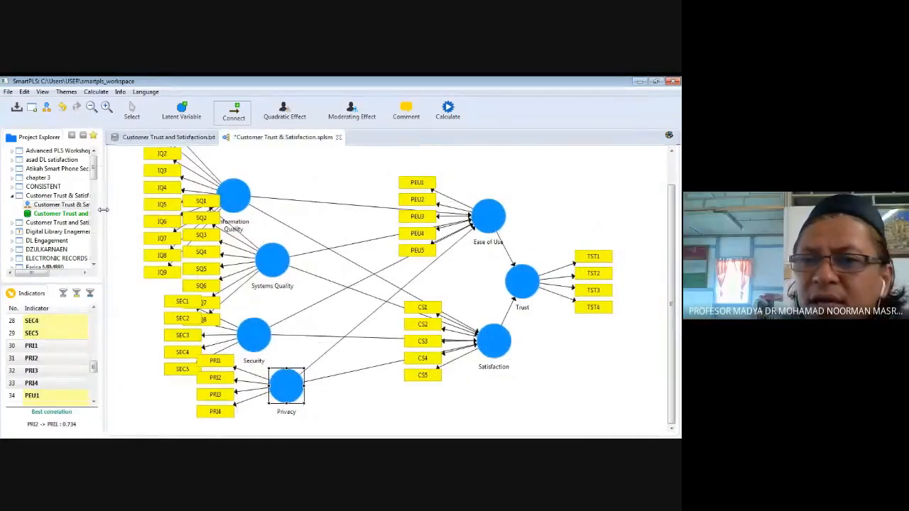
Run the PLS Algorithm with maximum iterations set to 365
{"action": "left_click", "coordinate": [446, 105]}
{"action": "left_click", "coordinate": [476, 111]}
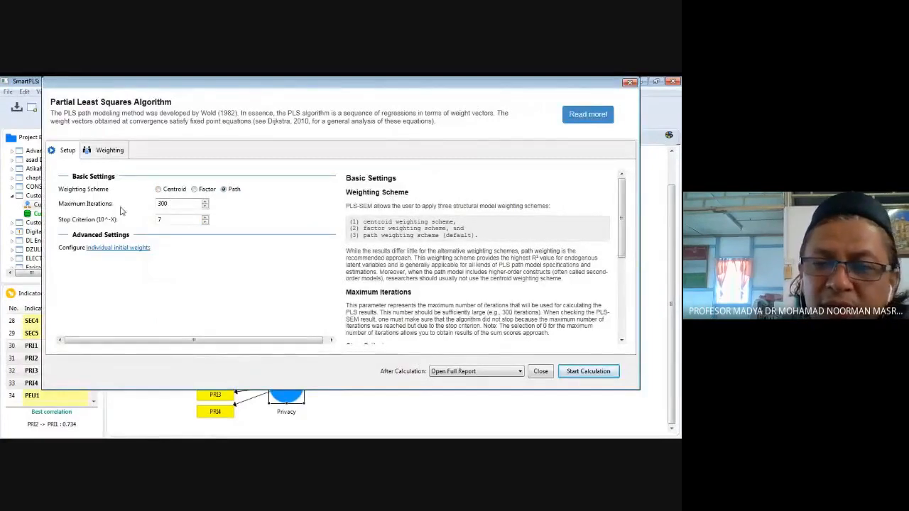
{"action": "left_click", "coordinate": [182, 204]}
{"action": "double_click", "coordinate": [182, 204]}
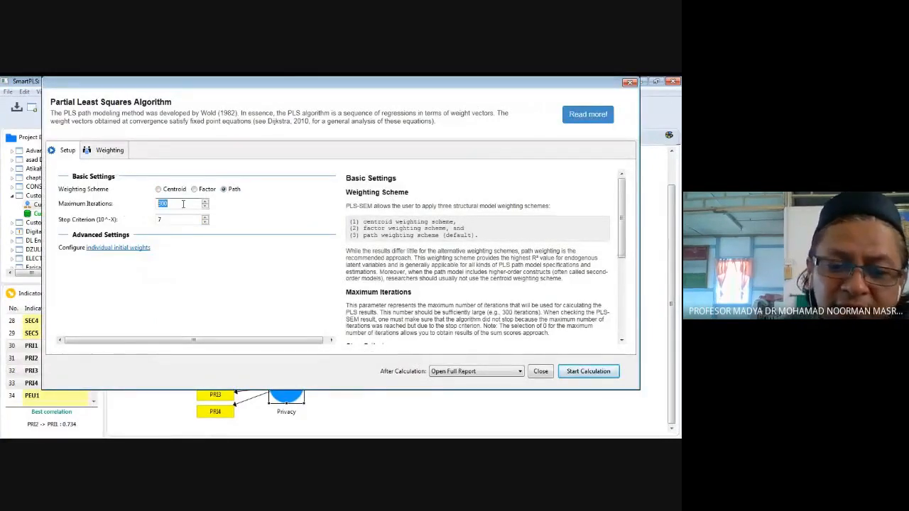
{"action": "type", "text": "365"}
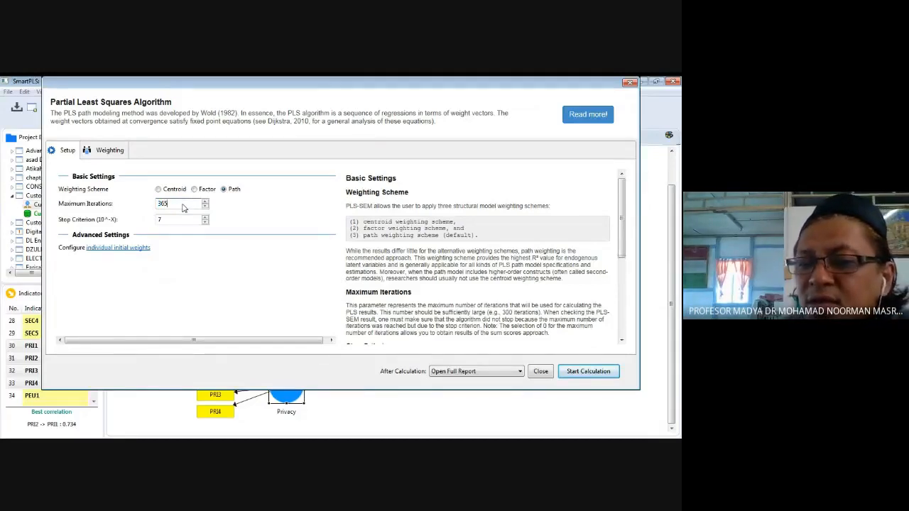
{"action": "left_click", "coordinate": [588, 375]}
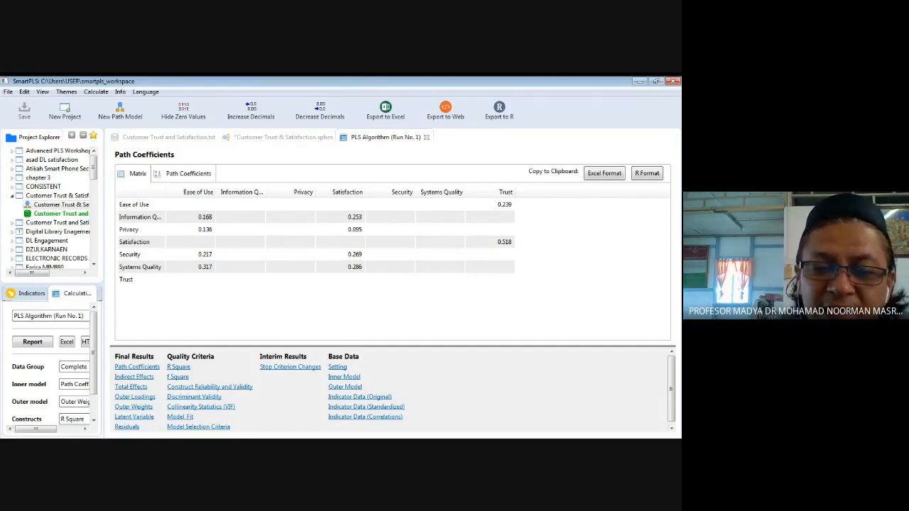
Examine the construct reliability and validity results, including average variance extracted, and the outer loadings of all indicators
{"action": "left_click", "coordinate": [192, 390]}
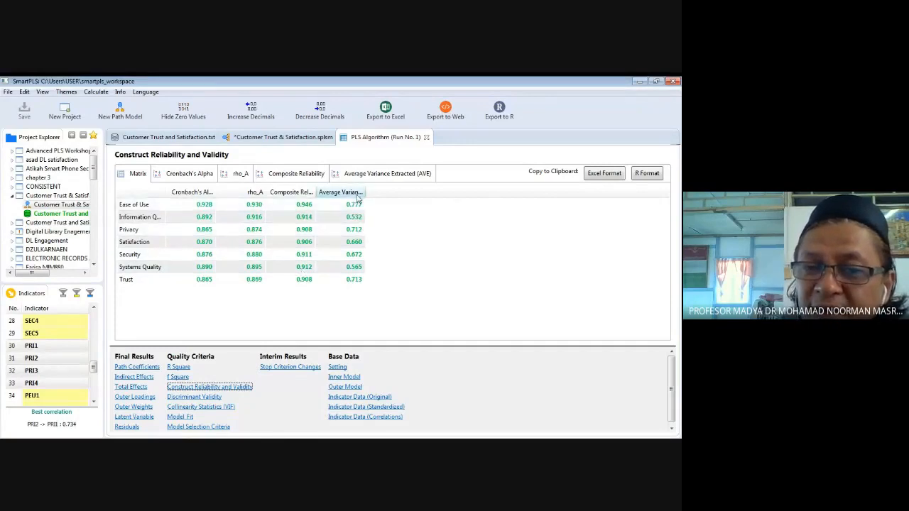
{"action": "left_click_drag", "start_coordinate": [364, 191], "coordinate": [400, 191]}
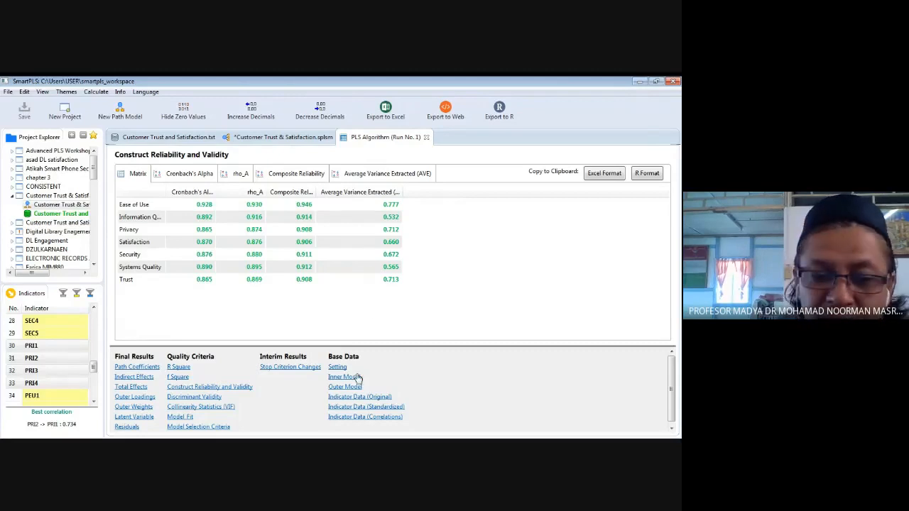
{"action": "left_click", "coordinate": [136, 398]}
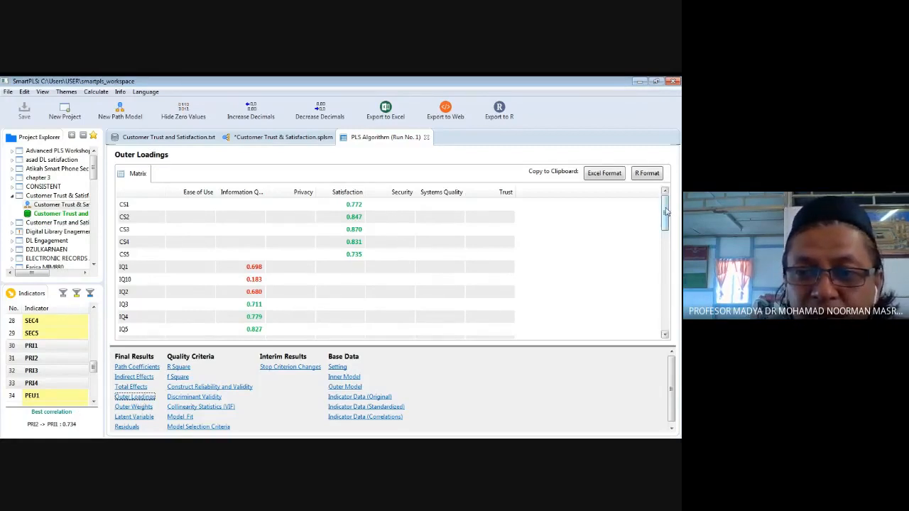
{"action": "mouse_move", "coordinate": [665, 213]}
{"action": "left_mouse_down"}
{"action": "mouse_move", "coordinate": [677, 332]}
{"action": "mouse_move", "coordinate": [678, 186]}
{"action": "mouse_move", "coordinate": [680, 302]}
{"action": "mouse_move", "coordinate": [680, 234]}
{"action": "mouse_move", "coordinate": [671, 207]}
{"action": "mouse_move", "coordinate": [667, 250]}
{"action": "mouse_move", "coordinate": [665, 204]}
{"action": "left_mouse_up"}
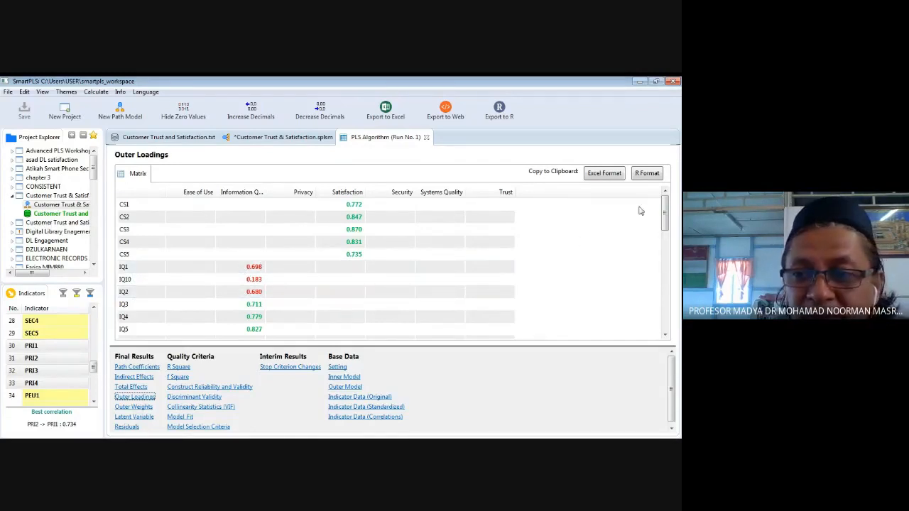
{"action": "left_click_drag", "start_coordinate": [665, 212], "coordinate": [665, 295]}
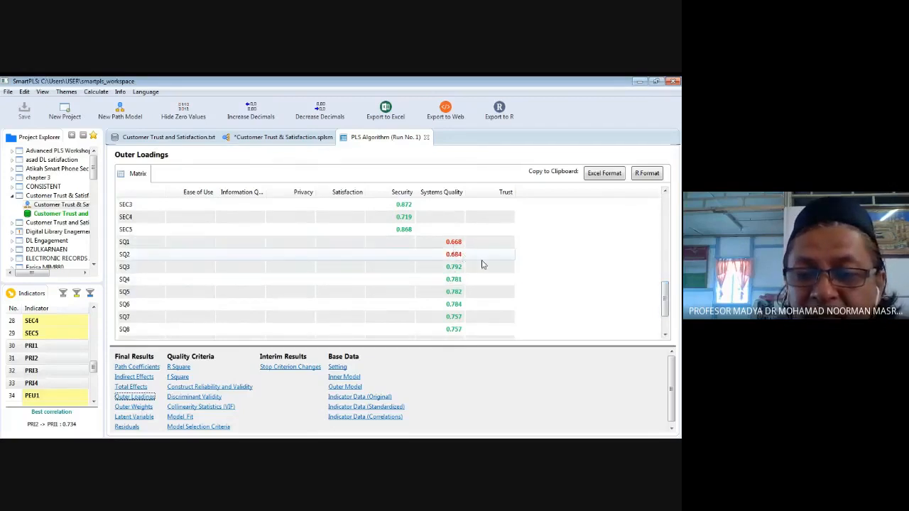
{"action": "left_click_drag", "start_coordinate": [666, 309], "coordinate": [664, 220]}
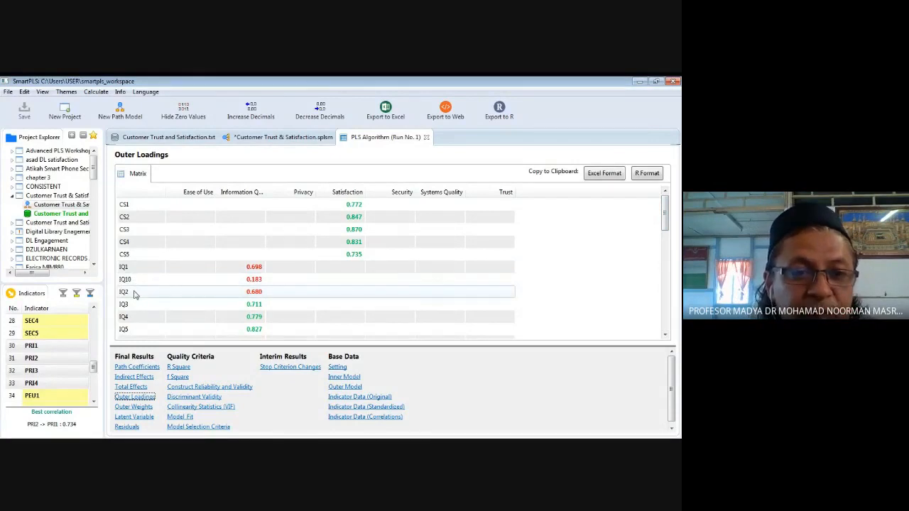
Return to the path model and spread out Systems Quality, Security, Privacy and Information Quality so the Information Quality indicators are all visible
{"action": "left_click", "coordinate": [270, 139]}
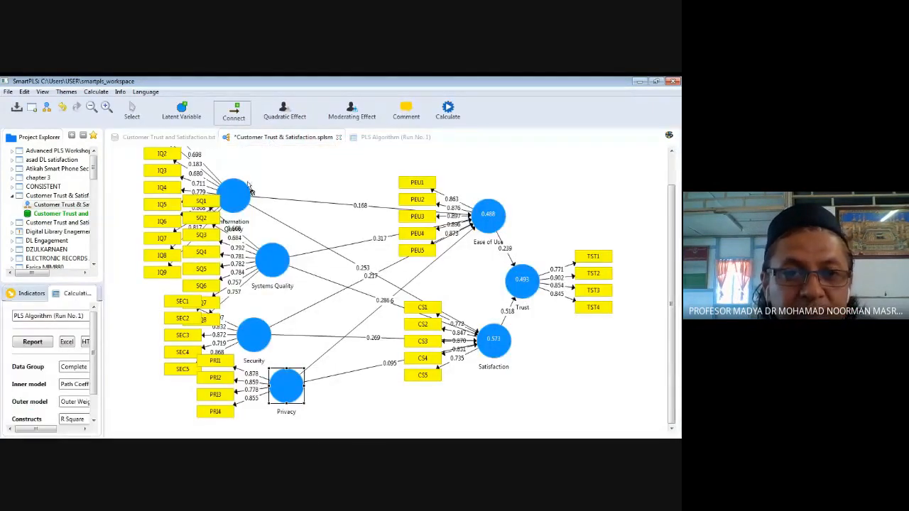
{"action": "left_click", "coordinate": [132, 116]}
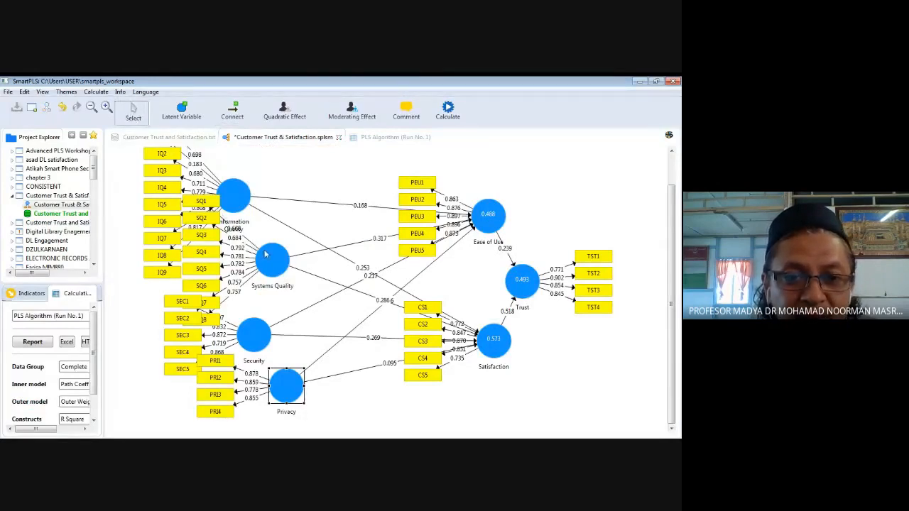
{"action": "left_click_drag", "start_coordinate": [266, 257], "coordinate": [329, 306]}
{"action": "left_click_drag", "start_coordinate": [256, 333], "coordinate": [263, 354]}
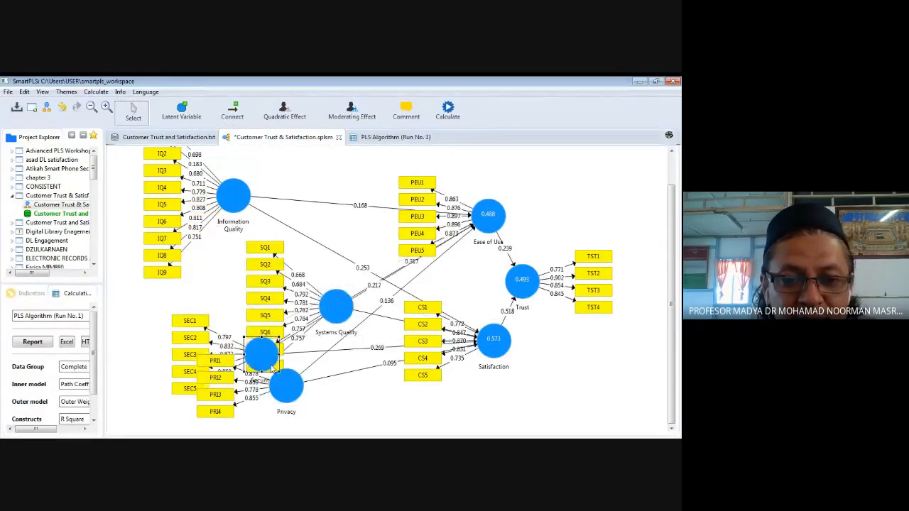
{"action": "left_click_drag", "start_coordinate": [287, 387], "coordinate": [329, 401]}
{"action": "left_click_drag", "start_coordinate": [240, 201], "coordinate": [239, 244]}
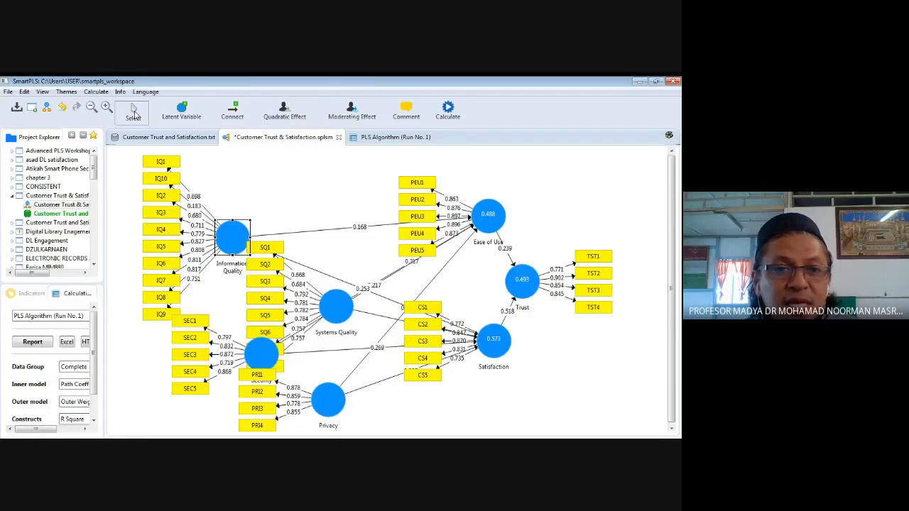
Delete the indicators IQ1, IQ10 and IQ2 from Information Quality
{"action": "left_click", "coordinate": [134, 112]}
{"action": "left_click", "coordinate": [167, 166]}
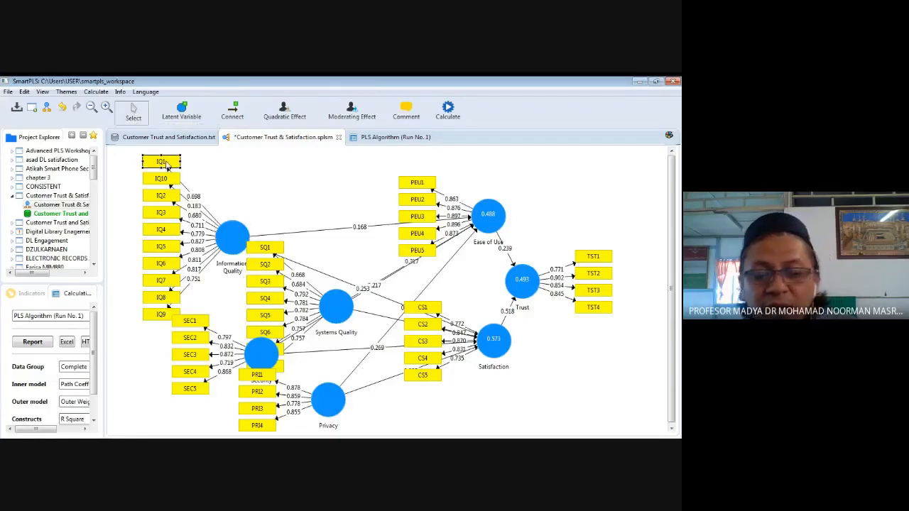
{"action": "key", "text": "Delete"}
{"action": "left_click", "coordinate": [162, 178]}
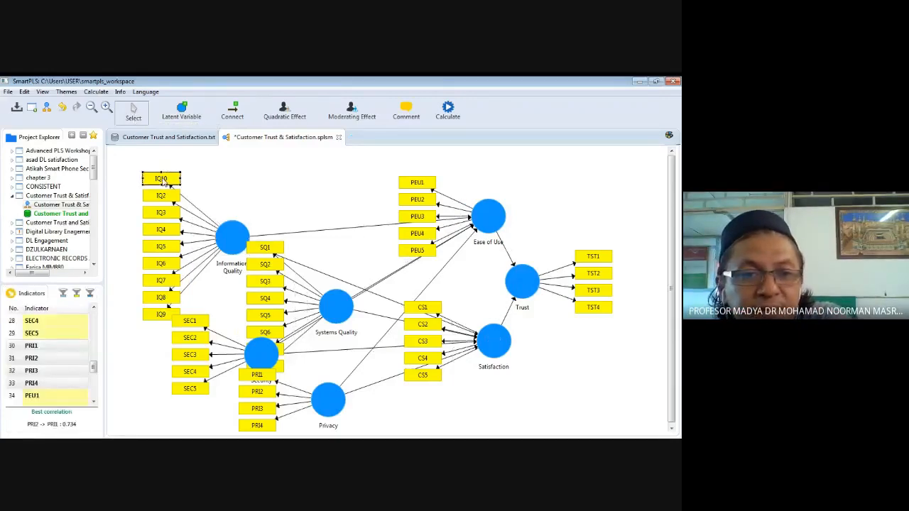
{"action": "key", "text": "Delete"}
{"action": "left_click", "coordinate": [168, 196]}
{"action": "key", "text": "Delete"}
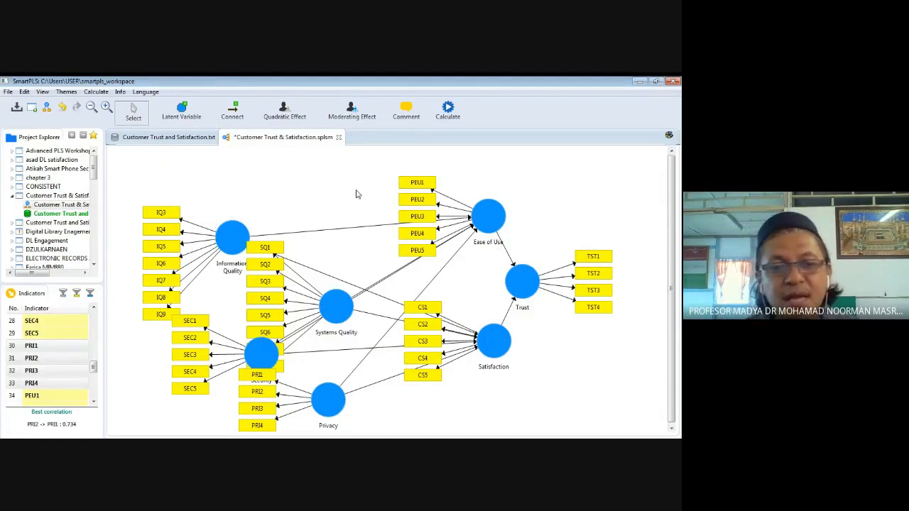
Align the Information Quality indicators along the left of their construct and move the construct up, clear of the Systems Quality indicators
{"action": "right_click", "coordinate": [239, 234]}
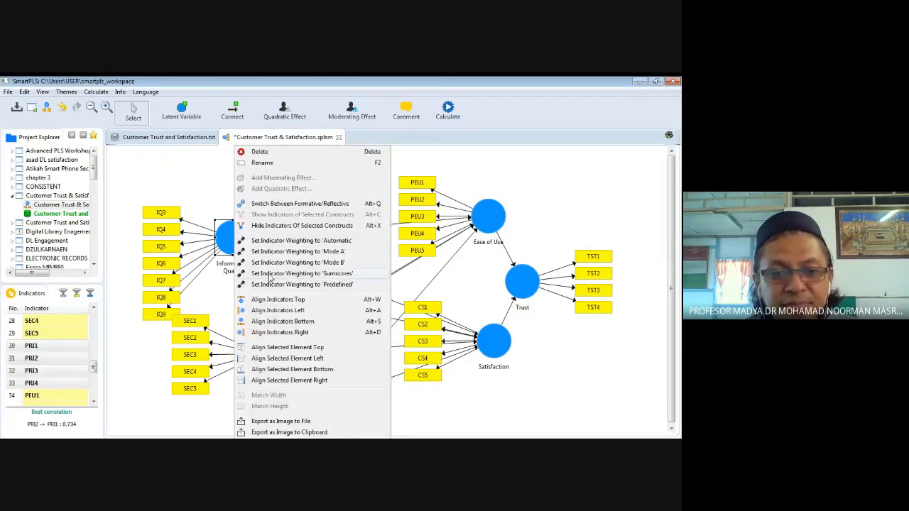
{"action": "left_click", "coordinate": [265, 314]}
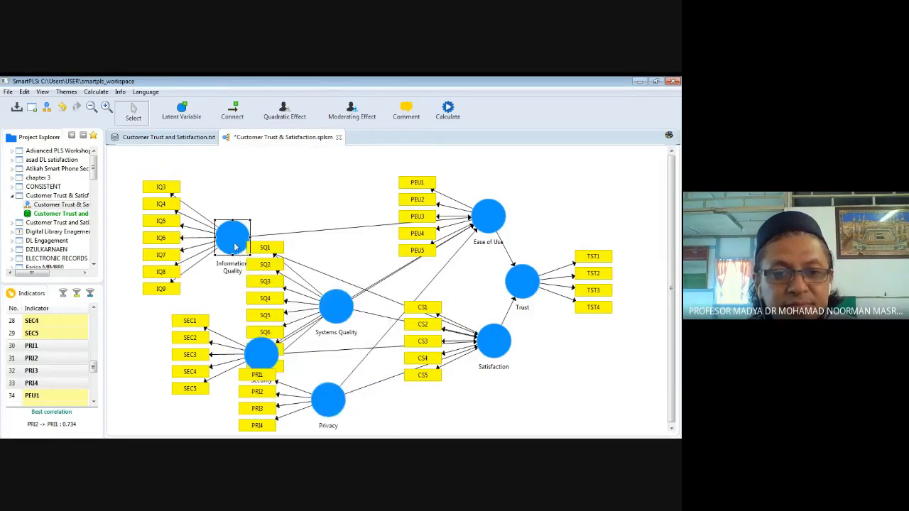
{"action": "left_click_drag", "start_coordinate": [237, 247], "coordinate": [213, 210]}
{"action": "left_click", "coordinate": [262, 363]}
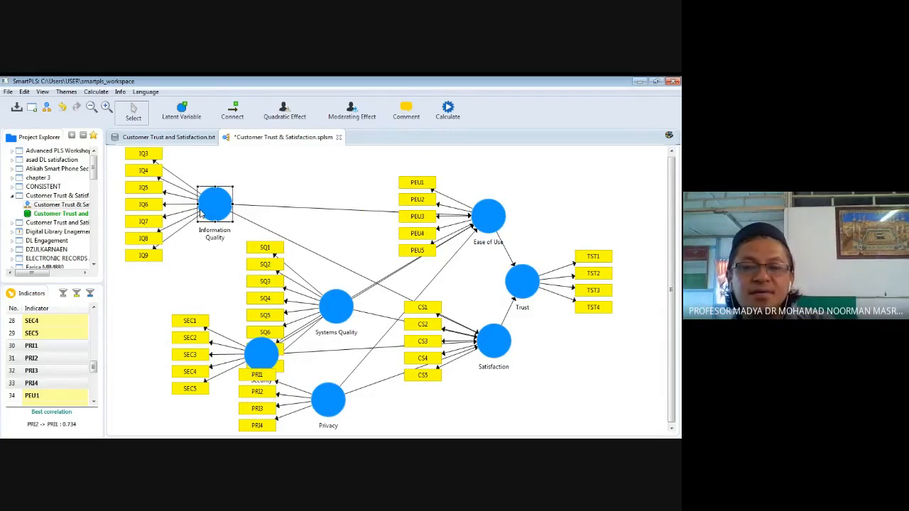
Rerun the PLS Algorithm on the reduced model and review the outer loadings down to the Systems Quality indicators
{"action": "left_click", "coordinate": [451, 110]}
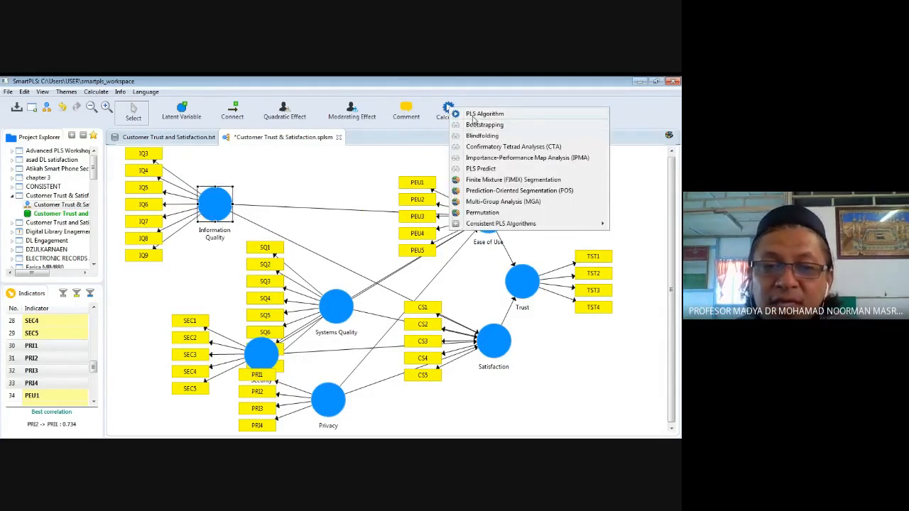
{"action": "left_click", "coordinate": [484, 115]}
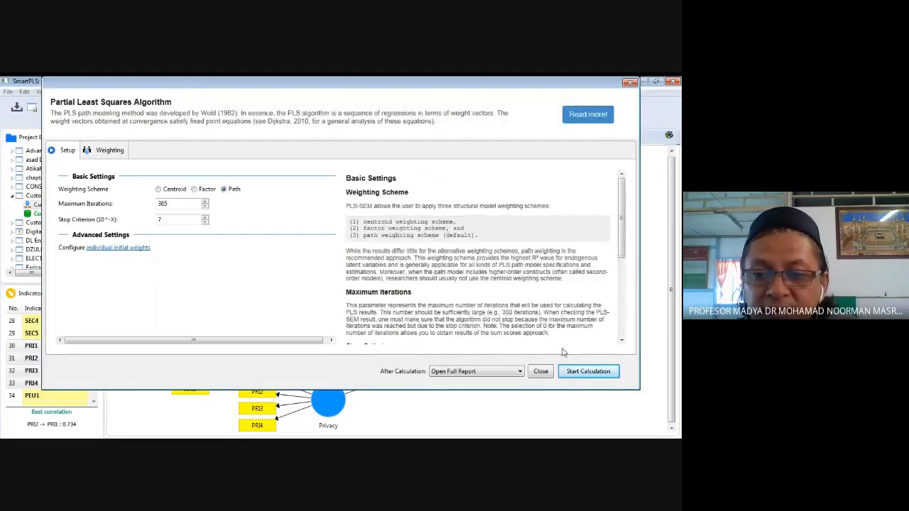
{"action": "left_click", "coordinate": [581, 371]}
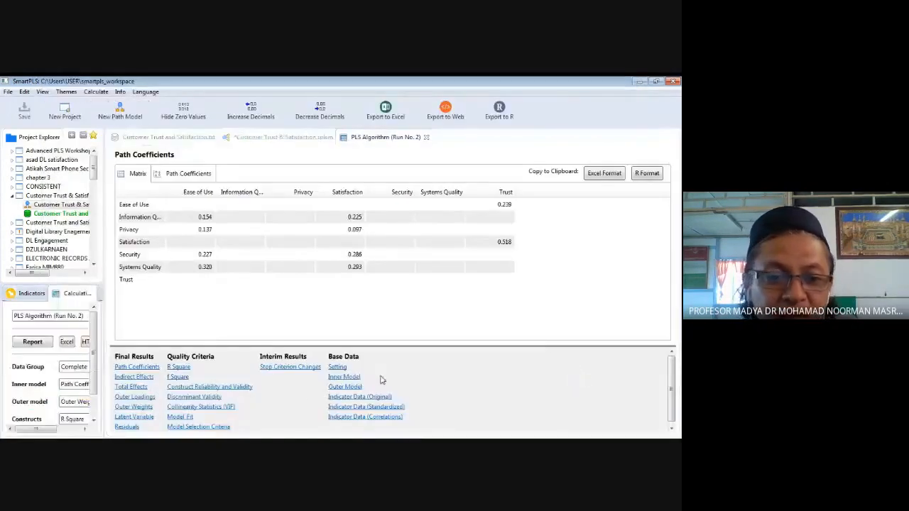
{"action": "left_click", "coordinate": [135, 398]}
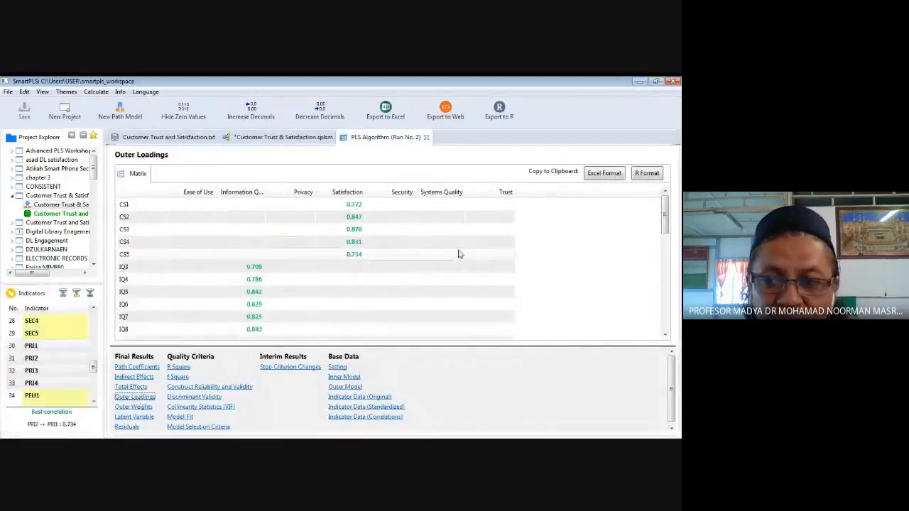
{"action": "left_click_drag", "start_coordinate": [665, 210], "coordinate": [661, 304]}
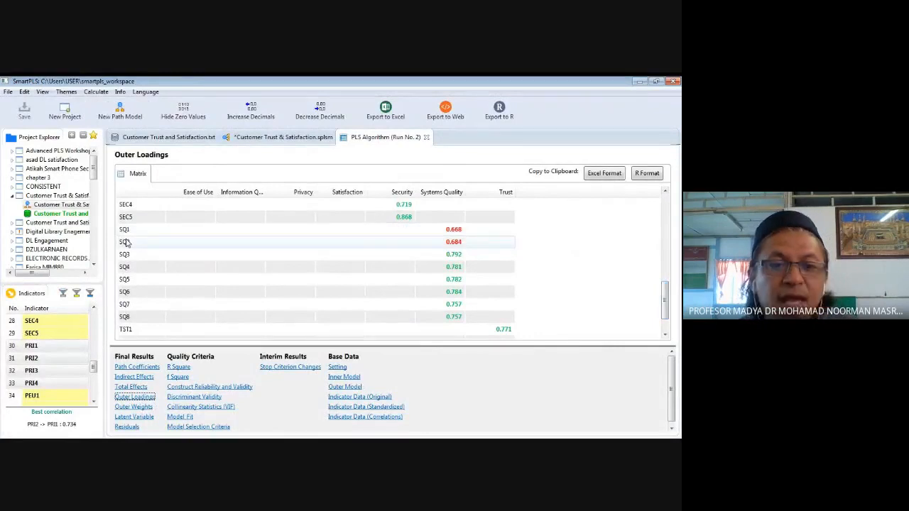
Return to the path model and delete the indicators SQ1 and SQ2 from Systems Quality
{"action": "left_click", "coordinate": [262, 140]}
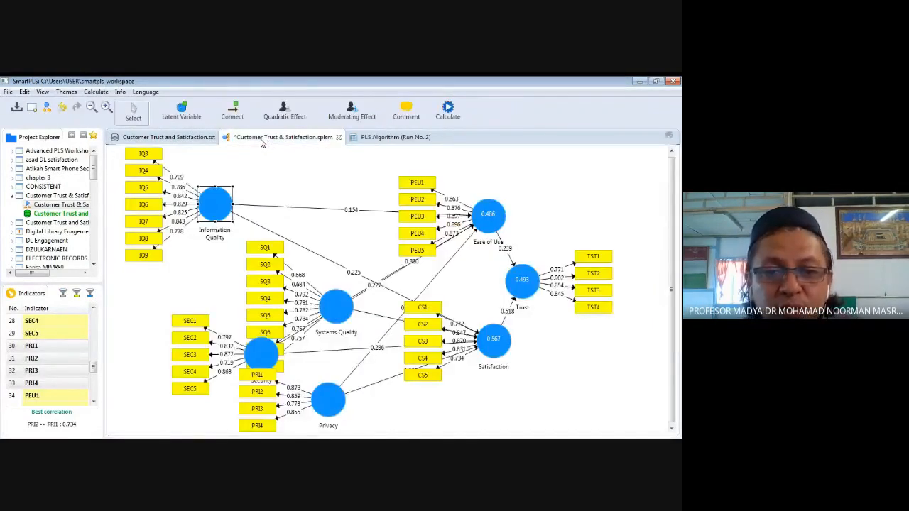
{"action": "left_click", "coordinate": [272, 251]}
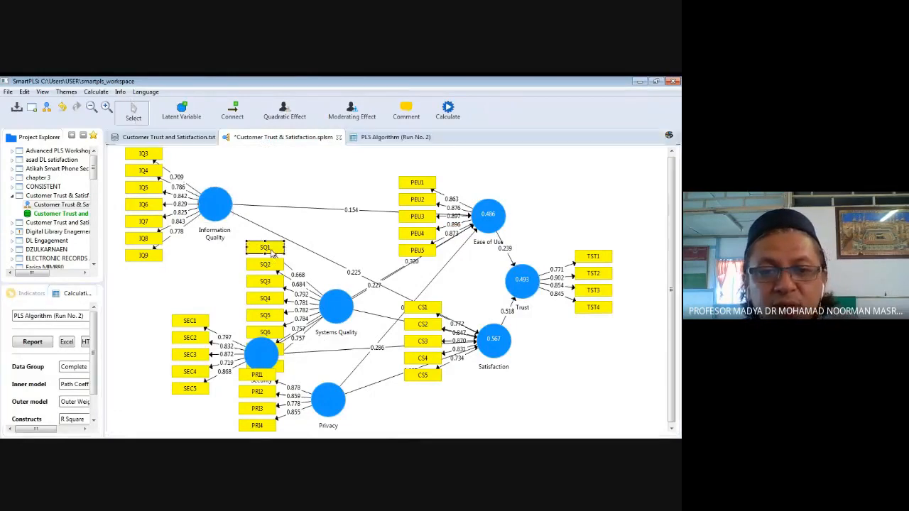
{"action": "key", "text": "Delete"}
{"action": "left_click", "coordinate": [274, 267]}
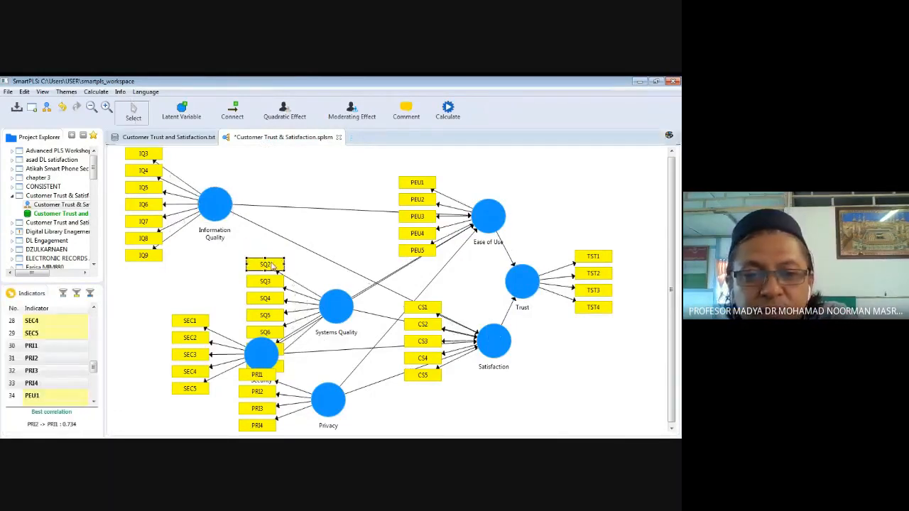
{"action": "key", "text": "Delete"}
Align the remaining Systems Quality indicators along the left of their construct and shift the construct slightly up toward Information Quality
{"action": "left_click", "coordinate": [333, 313]}
{"action": "right_click", "coordinate": [332, 312]}
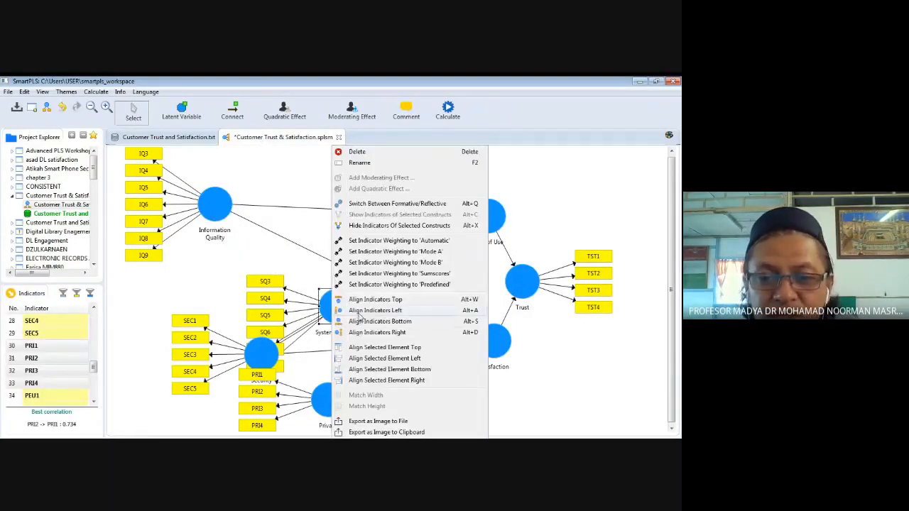
{"action": "left_click", "coordinate": [359, 319]}
{"action": "left_click_drag", "start_coordinate": [342, 308], "coordinate": [316, 294]}
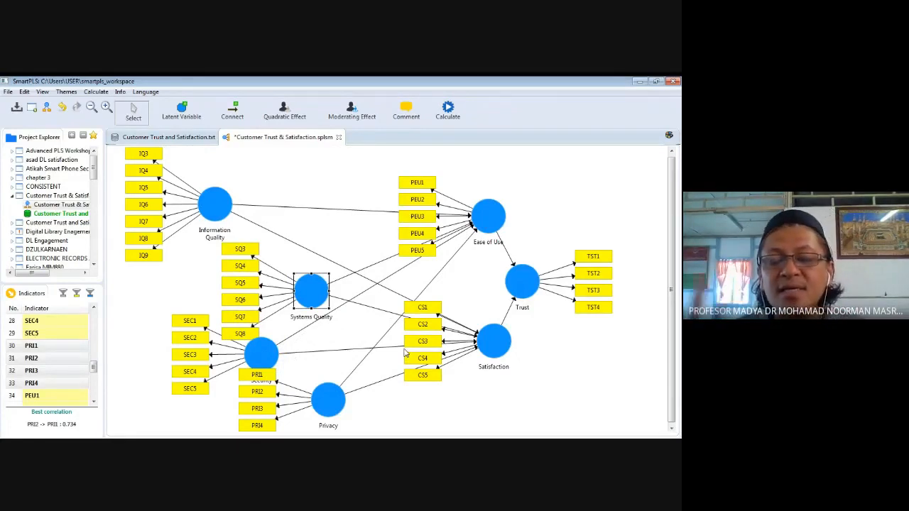
Hide the indicators of the Information Quality, Systems Quality and Security constructs
{"action": "left_click", "coordinate": [226, 210]}
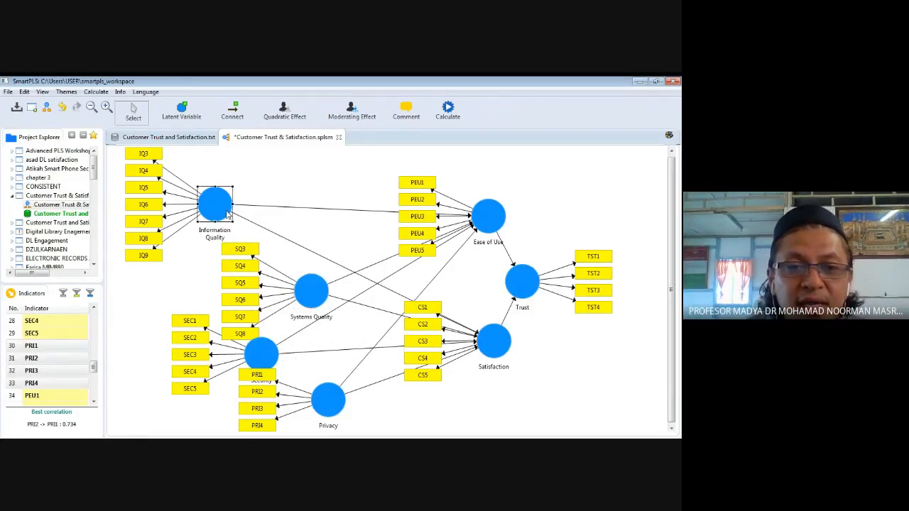
{"action": "right_click", "coordinate": [228, 212]}
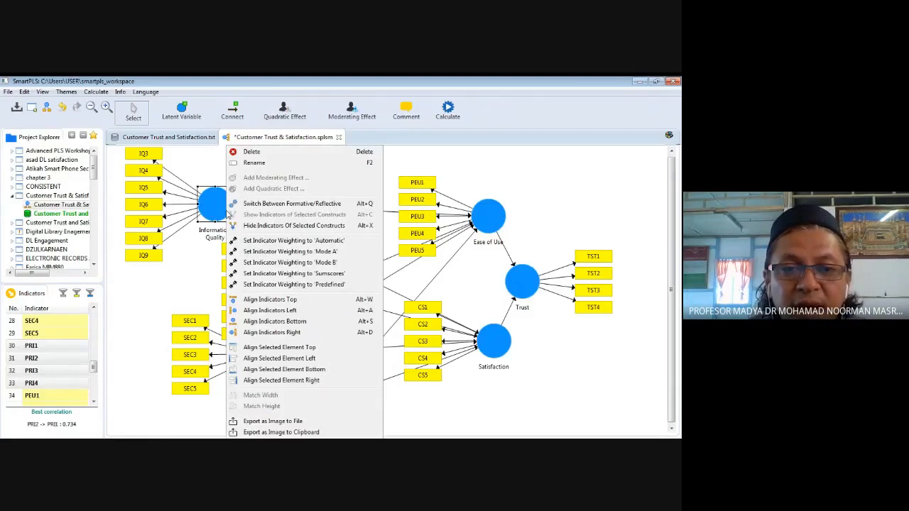
{"action": "left_click", "coordinate": [264, 226]}
{"action": "left_click", "coordinate": [312, 292]}
{"action": "right_click", "coordinate": [319, 292]}
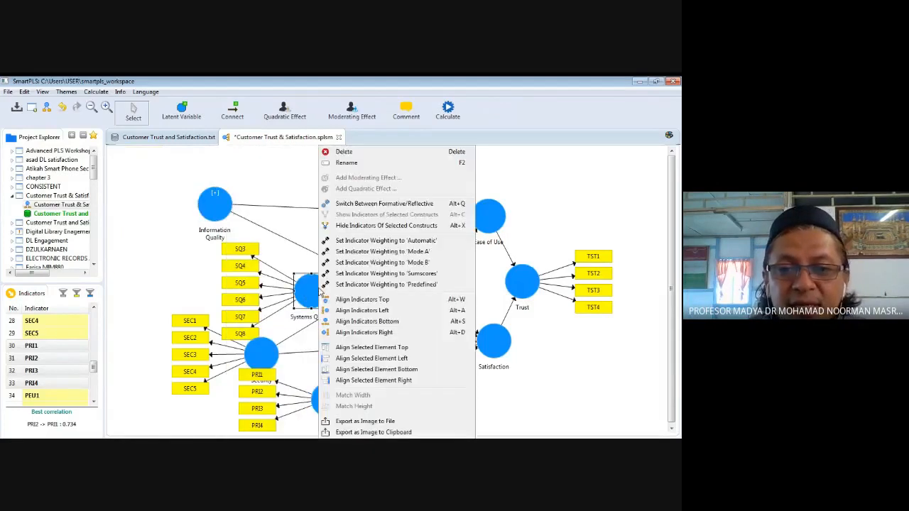
{"action": "left_click", "coordinate": [360, 226]}
{"action": "left_click", "coordinate": [262, 353]}
{"action": "right_click", "coordinate": [263, 353]}
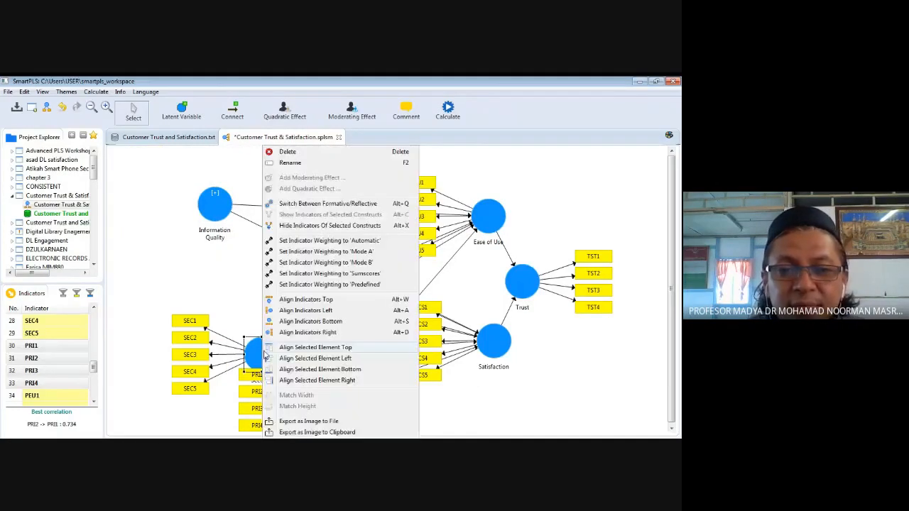
{"action": "left_click", "coordinate": [306, 226]}
Hide the indicators of the Ease of Use, Satisfaction, Privacy and Trust constructs
{"action": "left_click", "coordinate": [492, 225]}
{"action": "right_click", "coordinate": [492, 225]}
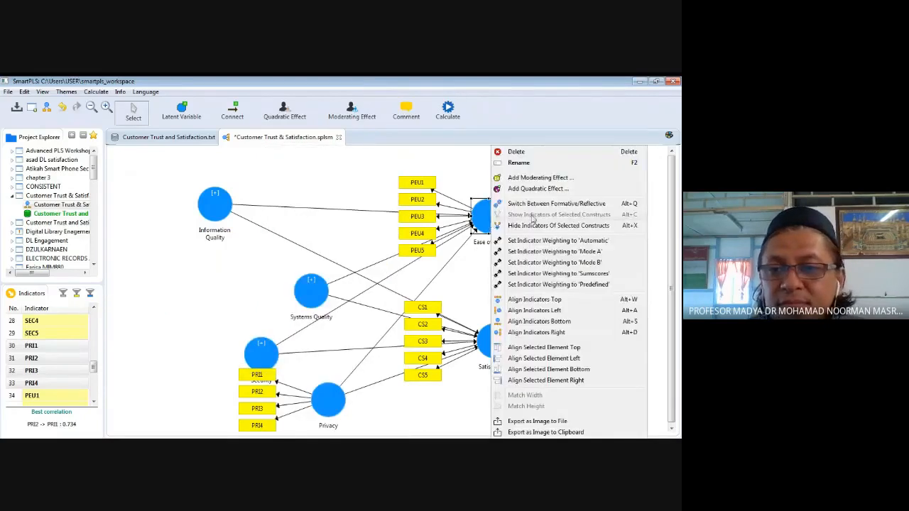
{"action": "left_click", "coordinate": [552, 225]}
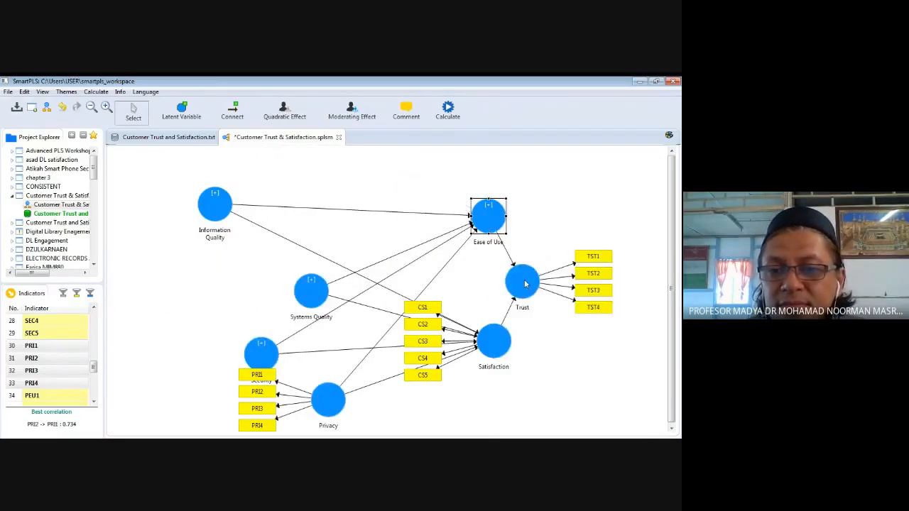
{"action": "left_click", "coordinate": [494, 347]}
{"action": "right_click", "coordinate": [494, 346]}
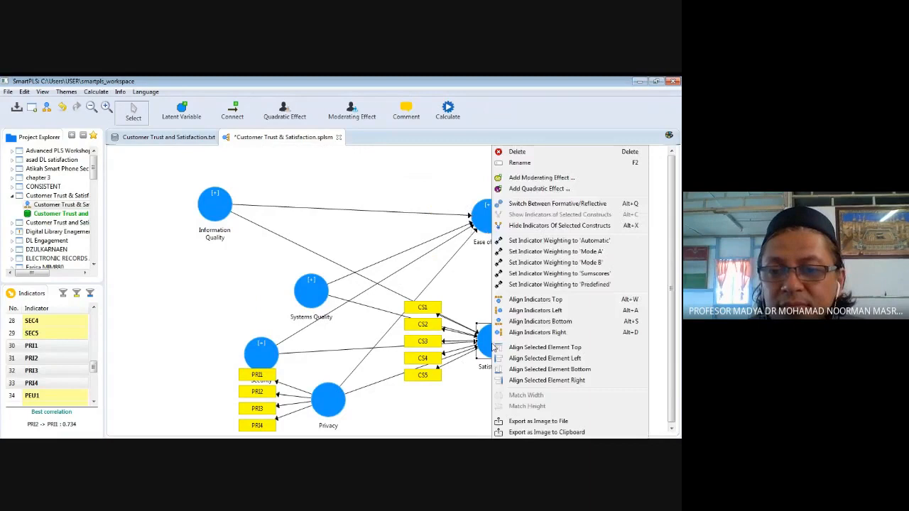
{"action": "left_click", "coordinate": [552, 231]}
{"action": "left_click", "coordinate": [329, 399]}
{"action": "right_click", "coordinate": [328, 399]}
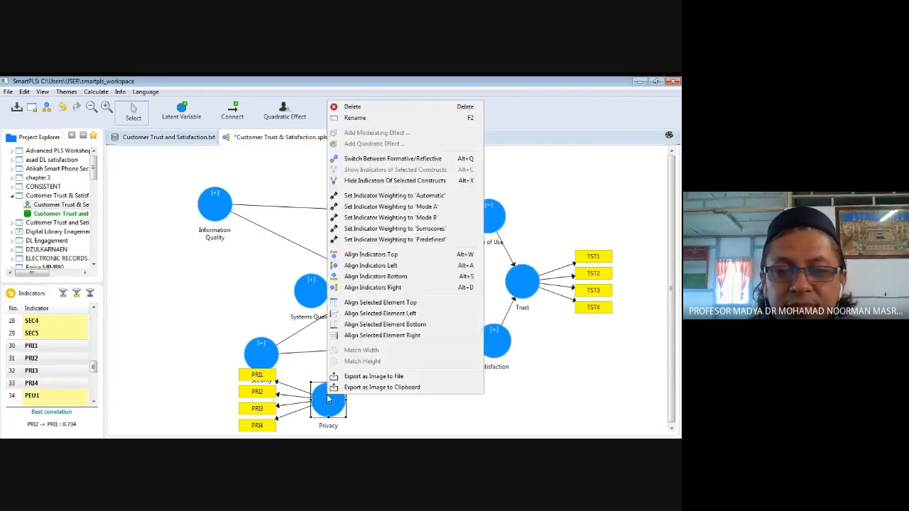
{"action": "left_click", "coordinate": [389, 182]}
{"action": "left_click_drag", "start_coordinate": [215, 205], "coordinate": [215, 196]}
{"action": "left_click", "coordinate": [526, 286]}
{"action": "right_click", "coordinate": [526, 285]}
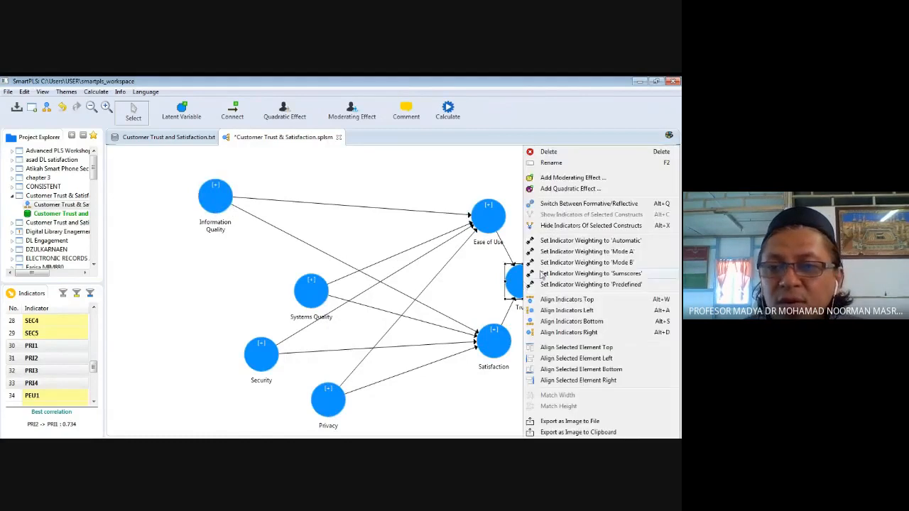
{"action": "left_click", "coordinate": [571, 225]}
Arrange Information Quality, Systems Quality, Security and Privacy in one vertical column on the left side of the model
{"action": "left_click_drag", "start_coordinate": [310, 293], "coordinate": [218, 274]}
{"action": "left_click_drag", "start_coordinate": [262, 359], "coordinate": [224, 339]}
{"action": "left_click_drag", "start_coordinate": [329, 398], "coordinate": [218, 377]}
{"action": "left_click_drag", "start_coordinate": [216, 213], "coordinate": [210, 192]}
{"action": "left_click_drag", "start_coordinate": [217, 265], "coordinate": [206, 240]}
{"action": "left_click_drag", "start_coordinate": [206, 179], "coordinate": [204, 182]}
{"action": "left_click_drag", "start_coordinate": [235, 340], "coordinate": [220, 318]}
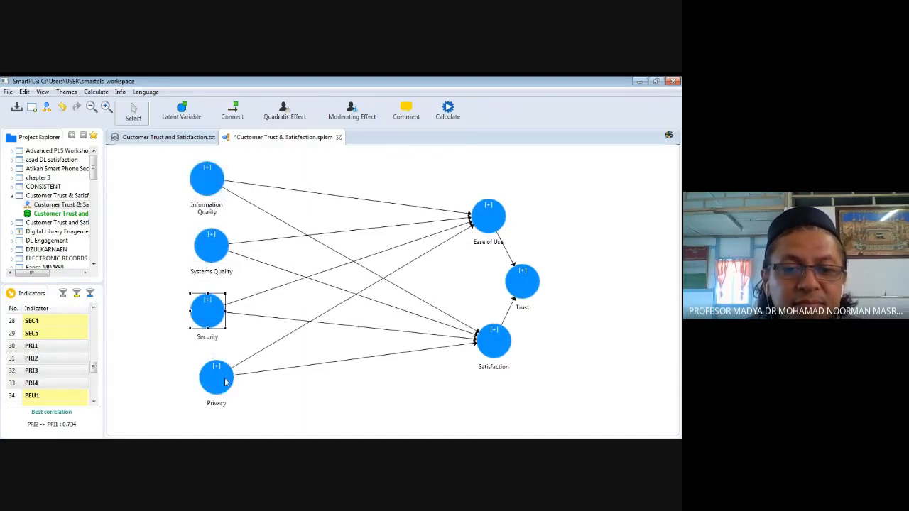
{"action": "left_click_drag", "start_coordinate": [226, 380], "coordinate": [210, 371]}
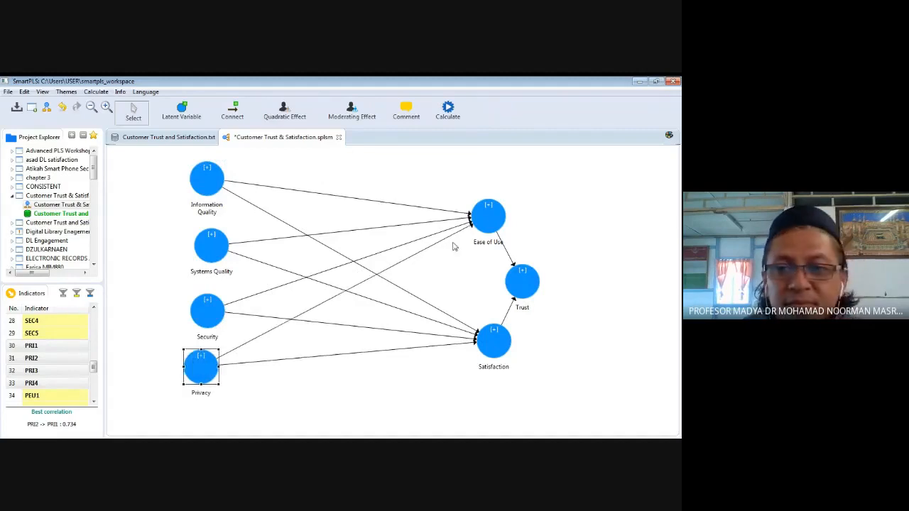
Place Ease of Use above Satisfaction in a middle column and move Trust to their right, between them in height
{"action": "left_click_drag", "start_coordinate": [483, 217], "coordinate": [355, 220]}
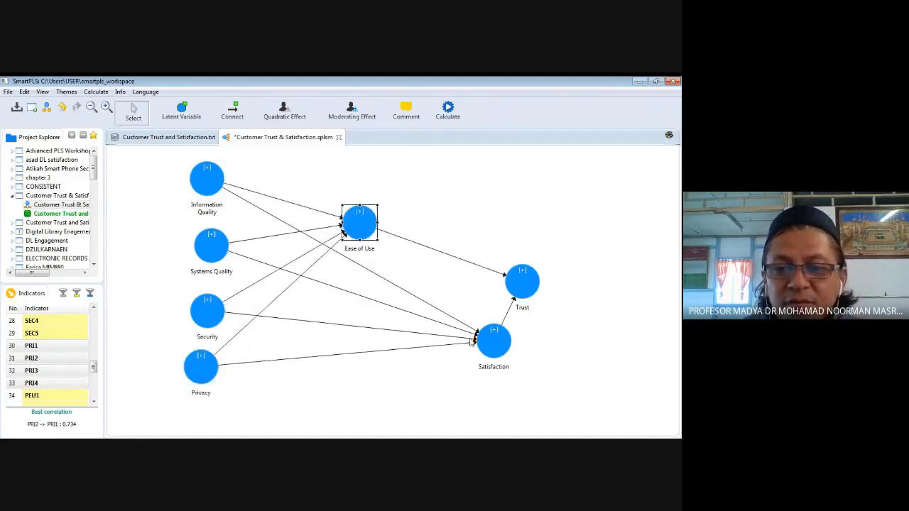
{"action": "left_click_drag", "start_coordinate": [493, 344], "coordinate": [358, 300]}
{"action": "left_click_drag", "start_coordinate": [524, 284], "coordinate": [484, 265]}
{"action": "left_click", "coordinate": [361, 302]}
{"action": "left_click_drag", "start_coordinate": [361, 302], "coordinate": [366, 305]}
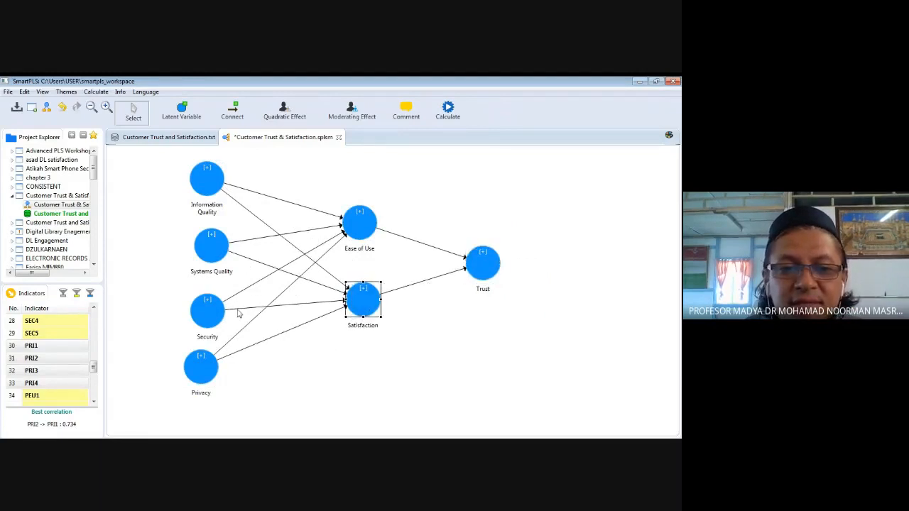
Nudge Security, Privacy and Information Quality into line with Systems Quality
{"action": "left_click_drag", "start_coordinate": [208, 313], "coordinate": [215, 315]}
{"action": "left_click_drag", "start_coordinate": [206, 377], "coordinate": [216, 377]}
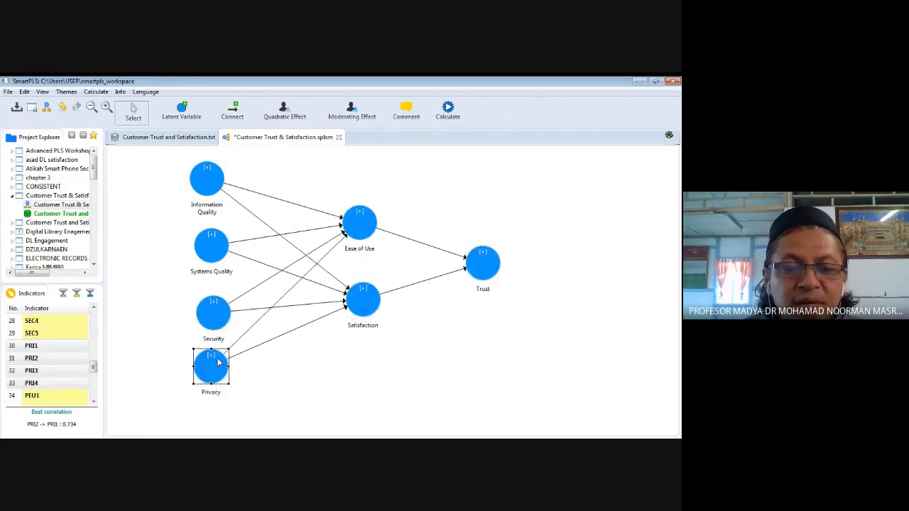
{"action": "left_click_drag", "start_coordinate": [217, 318], "coordinate": [213, 318]}
{"action": "left_click_drag", "start_coordinate": [206, 187], "coordinate": [210, 186]}
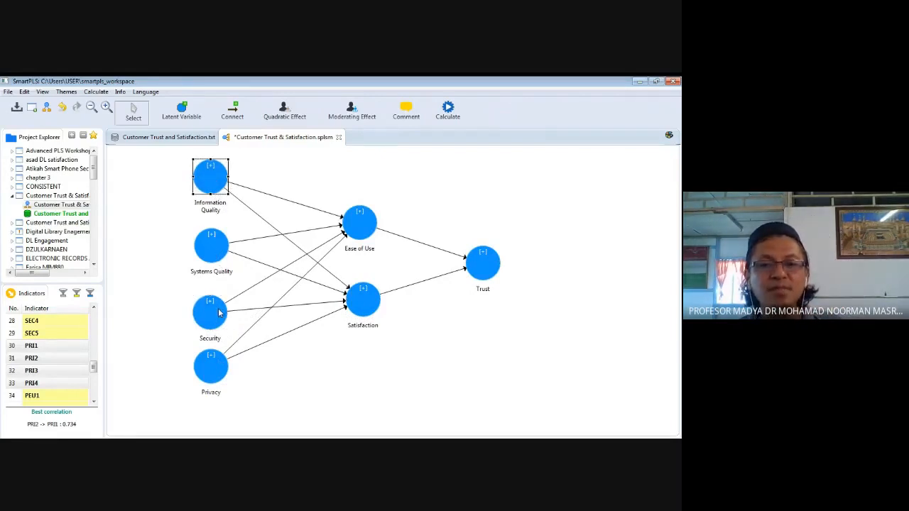
Fine-tune the spacing between Ease of Use and Satisfaction and shift Trust slightly closer to them
{"action": "left_click_drag", "start_coordinate": [359, 226], "coordinate": [360, 231]}
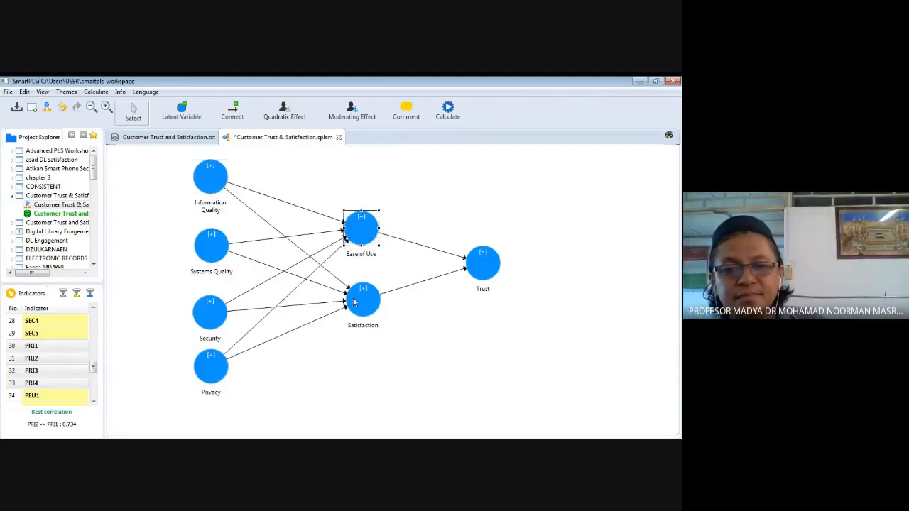
{"action": "left_click", "coordinate": [357, 307]}
{"action": "left_click_drag", "start_coordinate": [357, 306], "coordinate": [358, 311]}
{"action": "left_click_drag", "start_coordinate": [364, 242], "coordinate": [364, 239]}
{"action": "left_click_drag", "start_coordinate": [364, 304], "coordinate": [365, 309]}
{"action": "left_click_drag", "start_coordinate": [477, 268], "coordinate": [471, 270]}
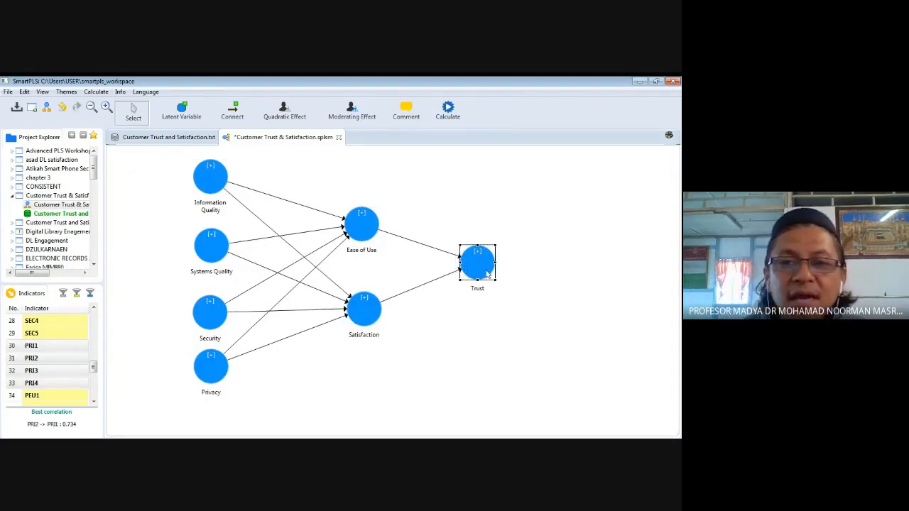
Run the PLS Algorithm on the model without SQ1 and SQ2 and open the full report
{"action": "left_click", "coordinate": [449, 108]}
{"action": "left_click", "coordinate": [475, 112]}
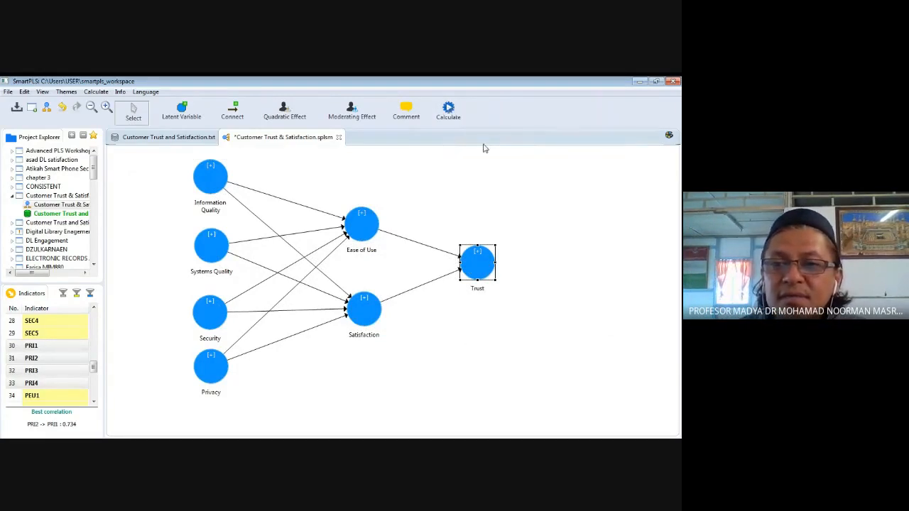
{"action": "left_click", "coordinate": [589, 370]}
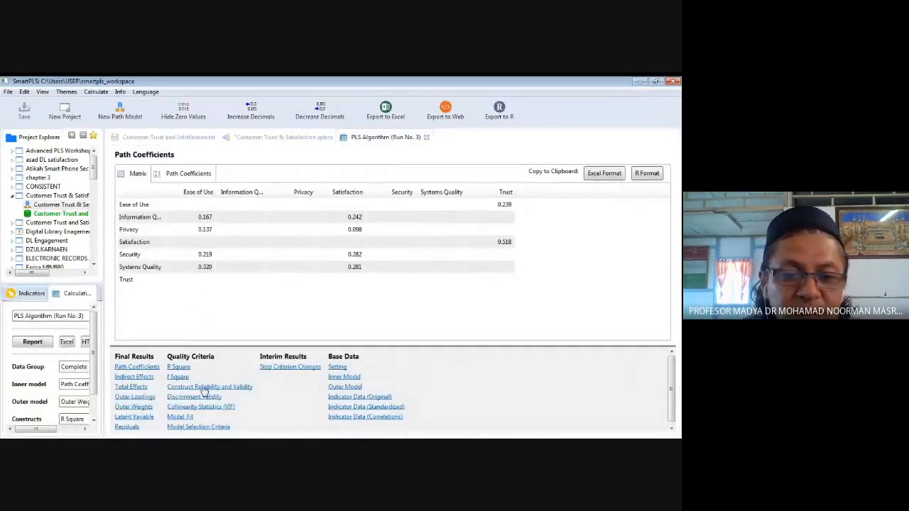
Review the construct reliability and validity results and the outer loadings, and select the Customer Trust & Satisfaction model in the project
{"action": "left_click", "coordinate": [203, 388]}
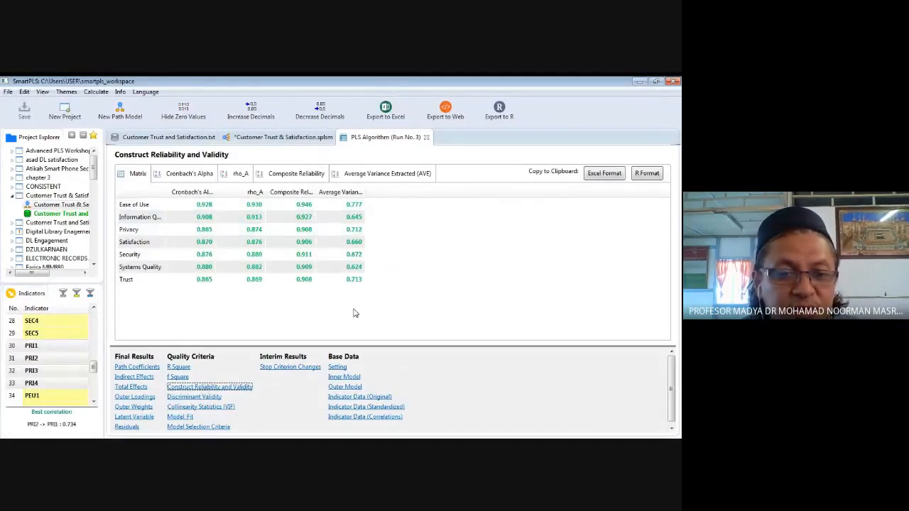
{"action": "left_click", "coordinate": [135, 397]}
{"action": "left_click_drag", "start_coordinate": [668, 224], "coordinate": [664, 190]}
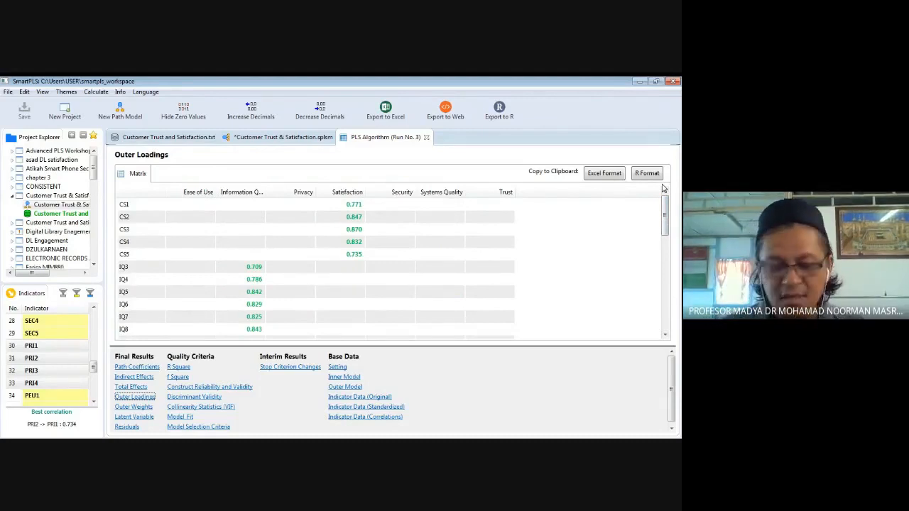
{"action": "left_click", "coordinate": [59, 207]}
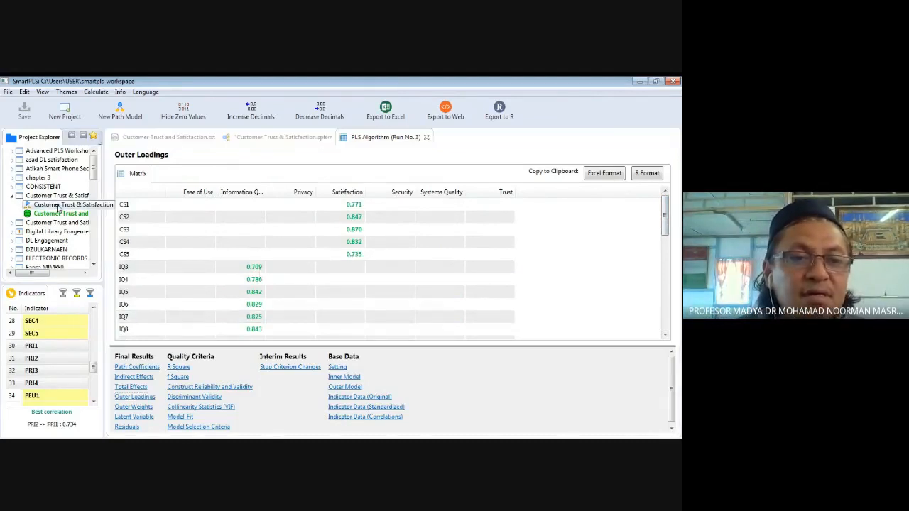
Return to the Customer Trust & Satisfaction model, shift Security right toward the model's centre and show its indicators
{"action": "double_click", "coordinate": [59, 207]}
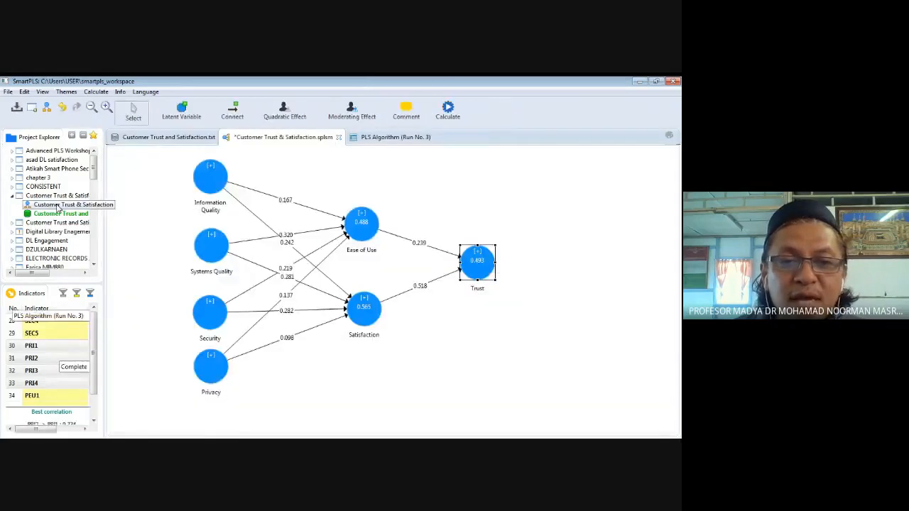
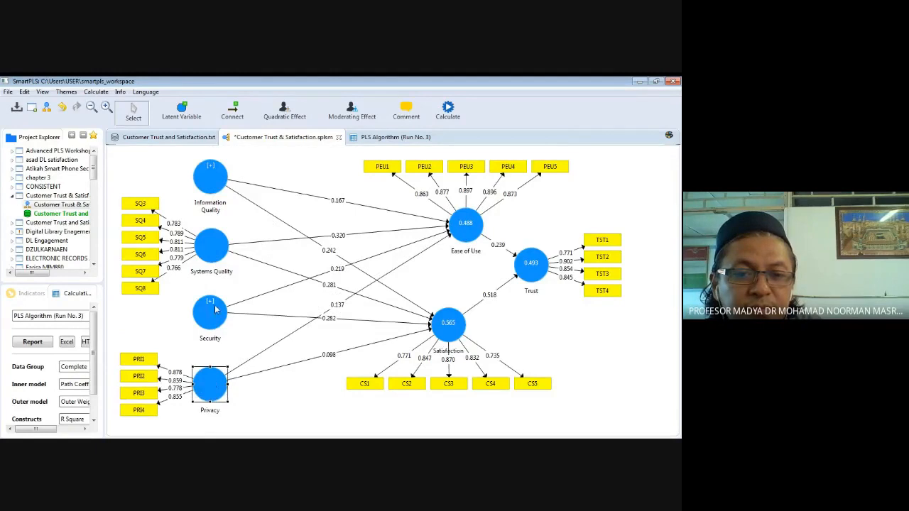
{"action": "left_click_drag", "start_coordinate": [216, 309], "coordinate": [252, 311]}
{"action": "right_click", "coordinate": [252, 311]}
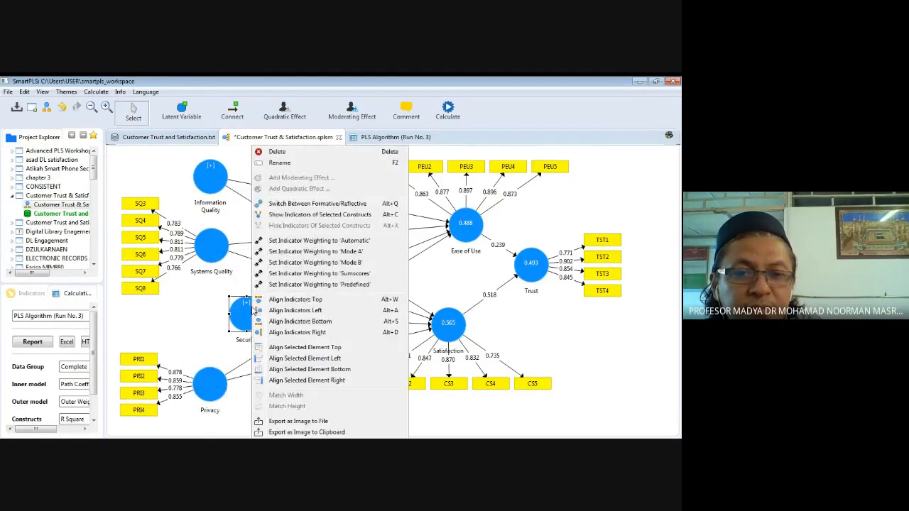
{"action": "left_click", "coordinate": [297, 215]}
{"action": "left_click_drag", "start_coordinate": [280, 308], "coordinate": [279, 311]}
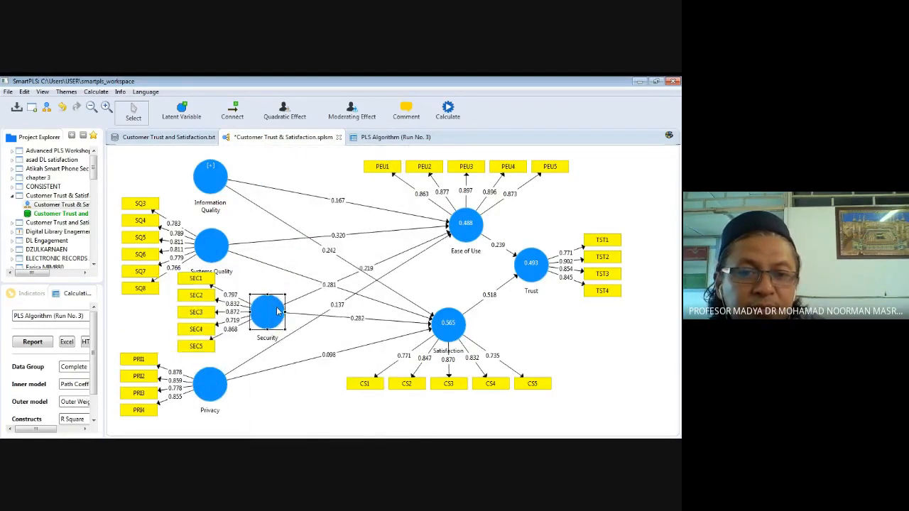
Show Information Quality's indicators and shift the construct right and slightly down in the model
{"action": "left_click_drag", "start_coordinate": [213, 182], "coordinate": [256, 183]}
{"action": "right_click", "coordinate": [257, 183]}
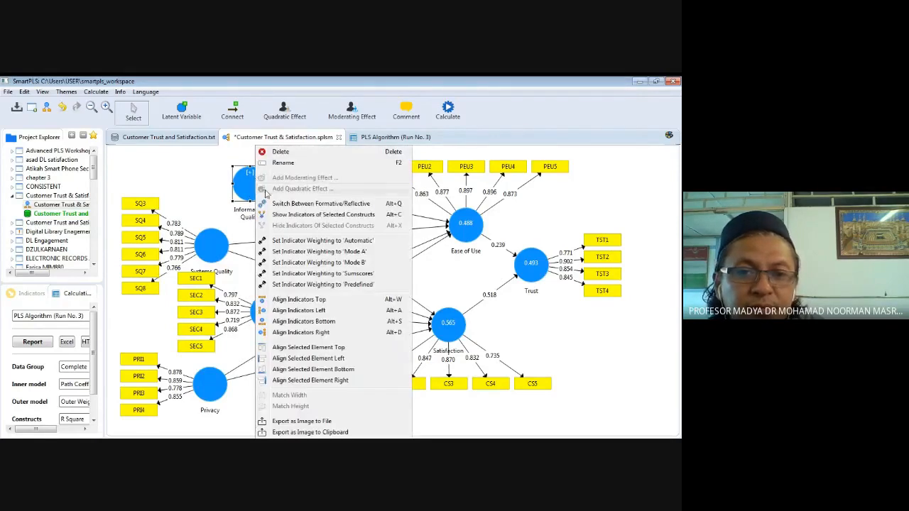
{"action": "left_click", "coordinate": [281, 214]}
{"action": "left_click_drag", "start_coordinate": [283, 194], "coordinate": [285, 204]}
Move Security and Privacy further right and down so their indicator blocks do not overlap
{"action": "left_click", "coordinate": [268, 318]}
{"action": "left_click_drag", "start_coordinate": [269, 318], "coordinate": [285, 319]}
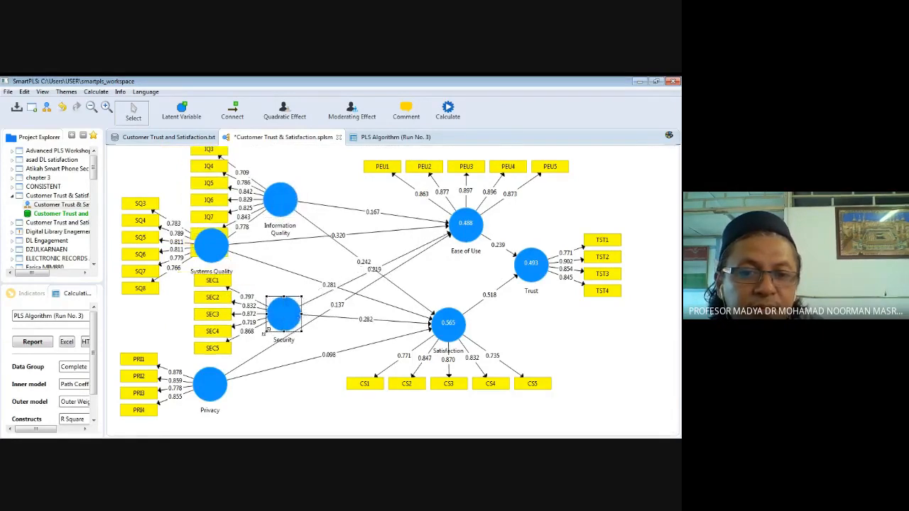
{"action": "left_click_drag", "start_coordinate": [227, 391], "coordinate": [255, 402]}
{"action": "left_click", "coordinate": [290, 329]}
{"action": "left_click_drag", "start_coordinate": [290, 329], "coordinate": [293, 341]}
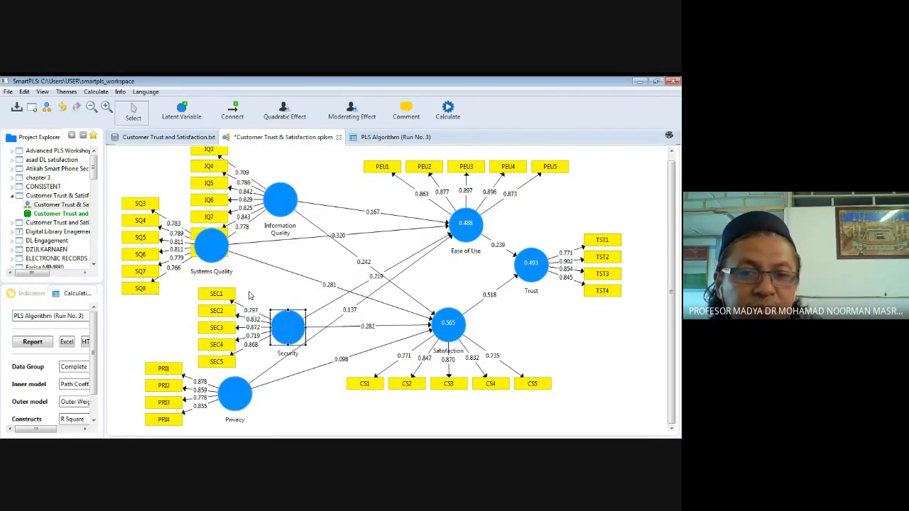
Spread Systems Quality and Information Quality apart so their indicator blocks are clear of each other
{"action": "left_click", "coordinate": [211, 245]}
{"action": "left_click_drag", "start_coordinate": [211, 245], "coordinate": [207, 260]}
{"action": "left_click", "coordinate": [286, 223]}
{"action": "left_click_drag", "start_coordinate": [284, 222], "coordinate": [295, 233]}
{"action": "left_click_drag", "start_coordinate": [201, 255], "coordinate": [191, 258]}
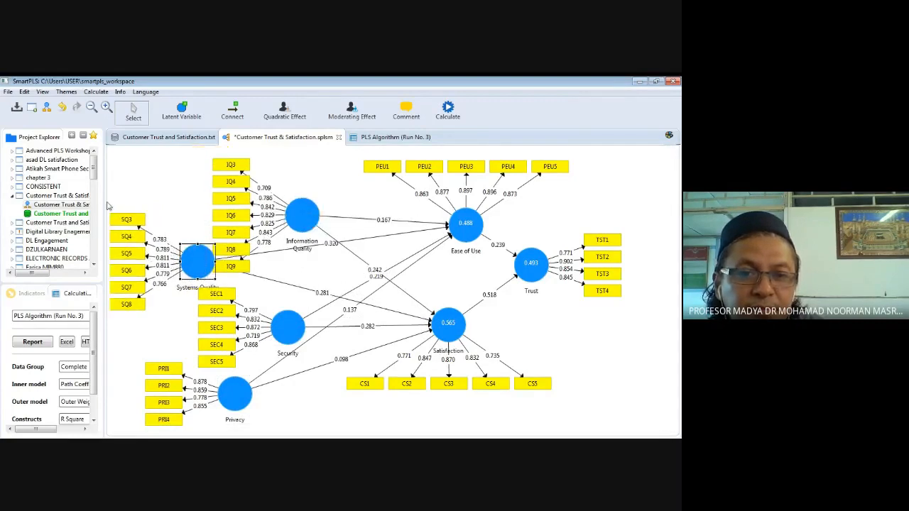
{"action": "left_click_drag", "start_coordinate": [295, 217], "coordinate": [306, 207]}
{"action": "left_click", "coordinate": [212, 250]}
{"action": "left_click_drag", "start_coordinate": [212, 250], "coordinate": [214, 247]}
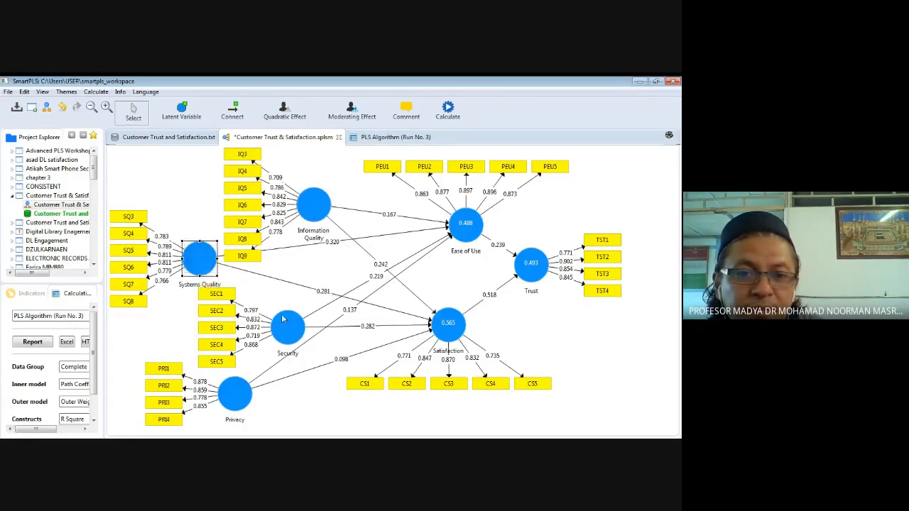
Nudge Security and Privacy slightly up and right, and shift Ease of Use slightly left
{"action": "left_click", "coordinate": [286, 328]}
{"action": "left_click_drag", "start_coordinate": [286, 328], "coordinate": [289, 322]}
{"action": "left_click", "coordinate": [244, 394]}
{"action": "left_click_drag", "start_coordinate": [245, 395], "coordinate": [251, 390]}
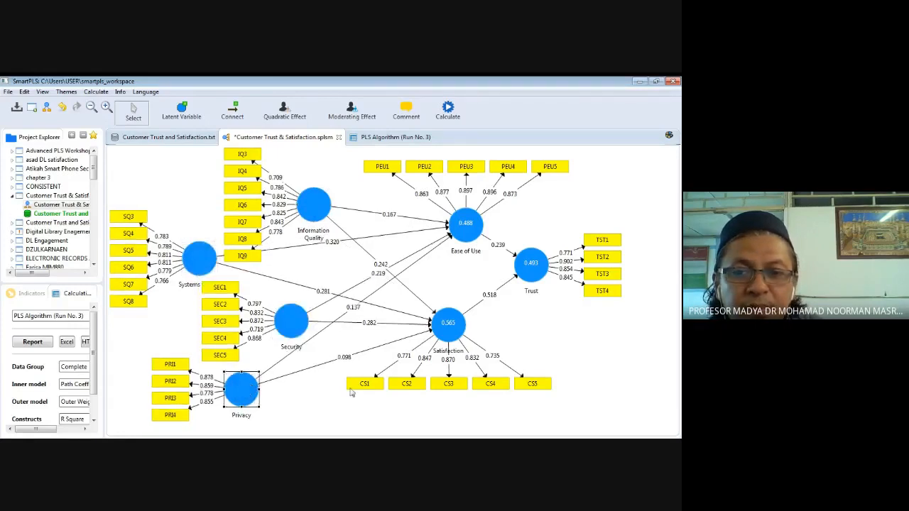
{"action": "left_click", "coordinate": [467, 226]}
{"action": "left_click_drag", "start_coordinate": [467, 226], "coordinate": [456, 225]}
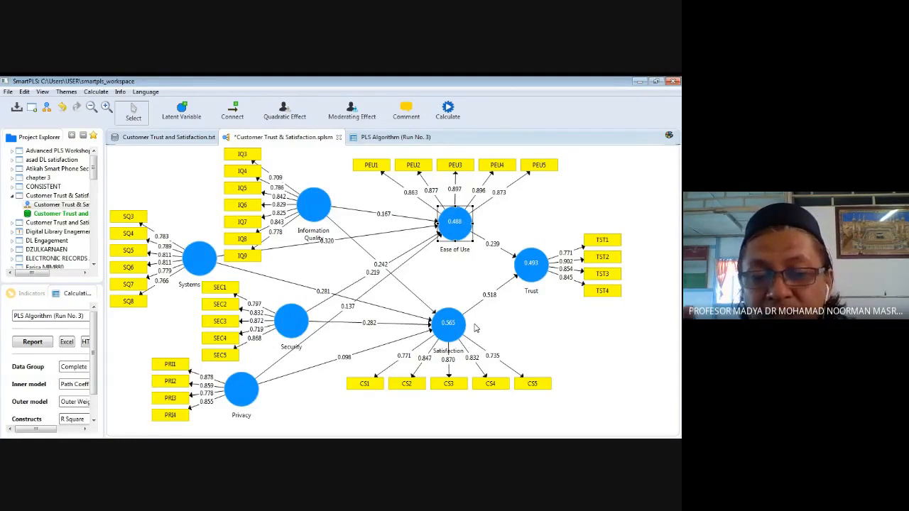
Open the outer loadings in the PLS Algorithm (Run No. 3) report and copy the matrix in Excel format
{"action": "left_click", "coordinate": [391, 138]}
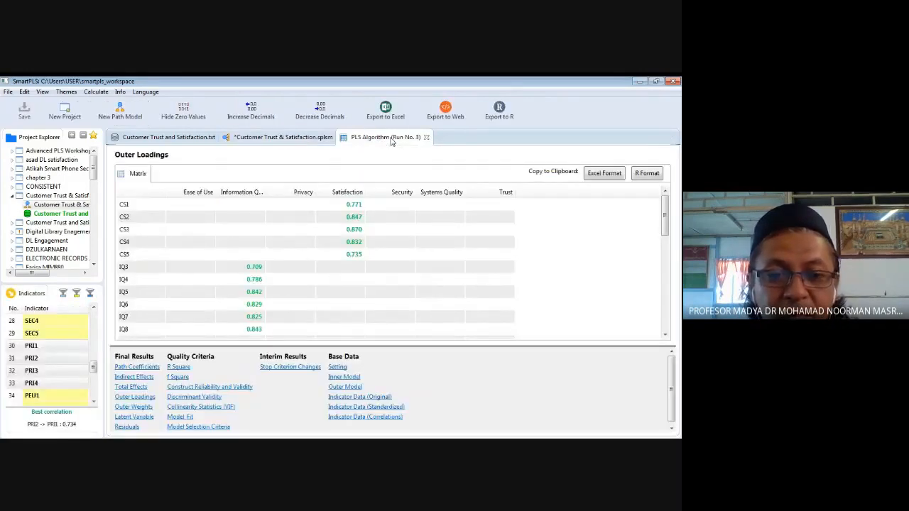
{"action": "left_click", "coordinate": [137, 397]}
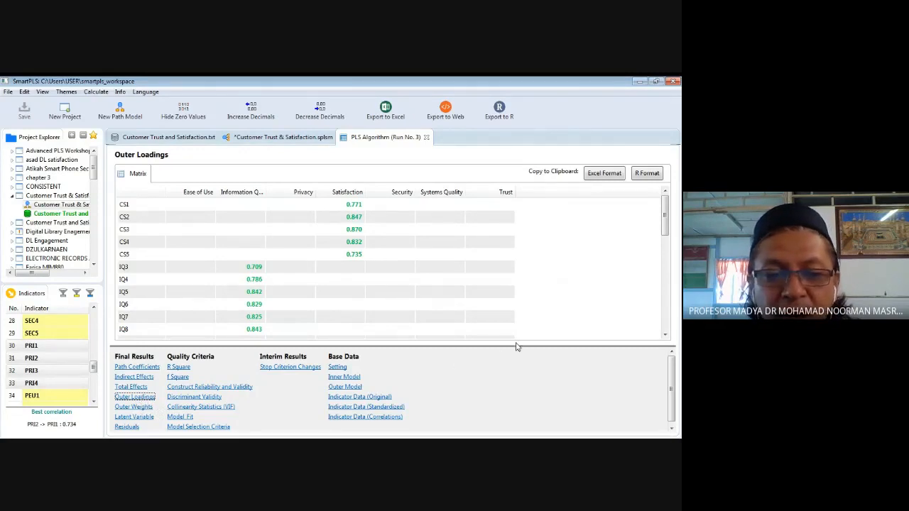
{"action": "left_click", "coordinate": [611, 176]}
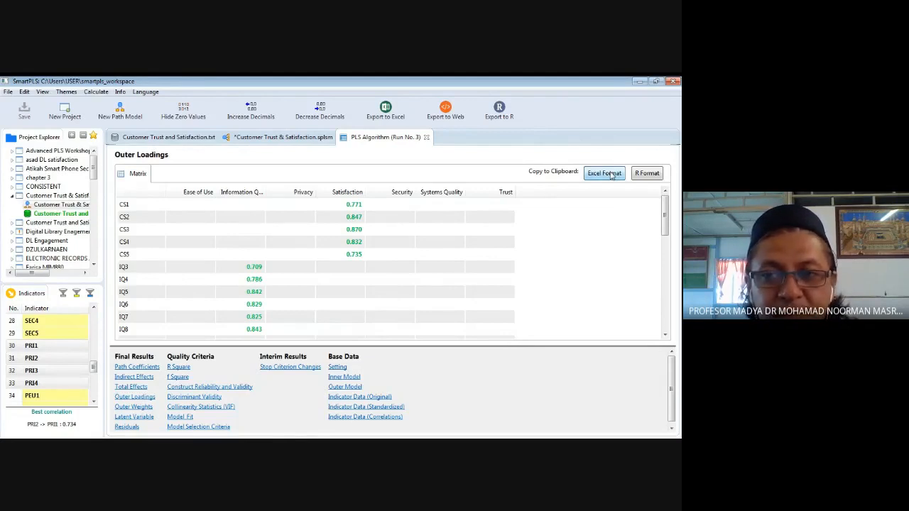
{"action": "left_click", "coordinate": [611, 176]}
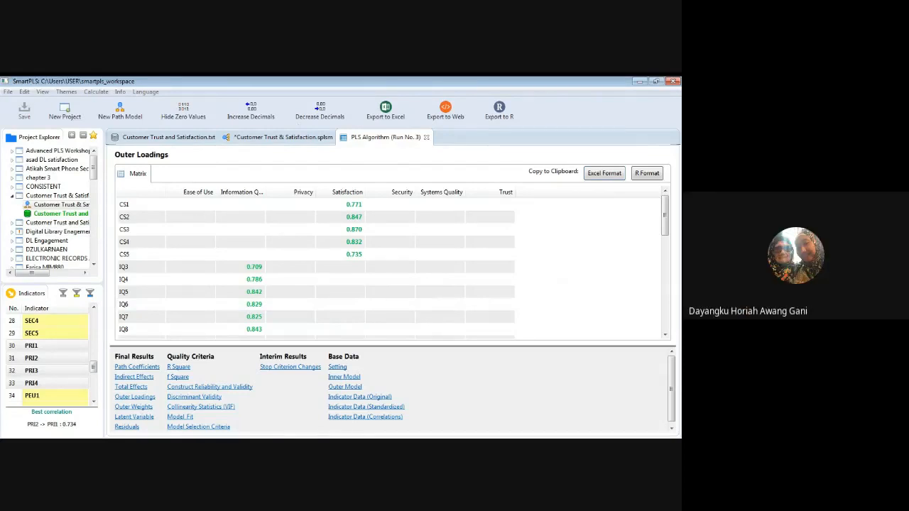
{"action": "left_click", "coordinate": [634, 82]}
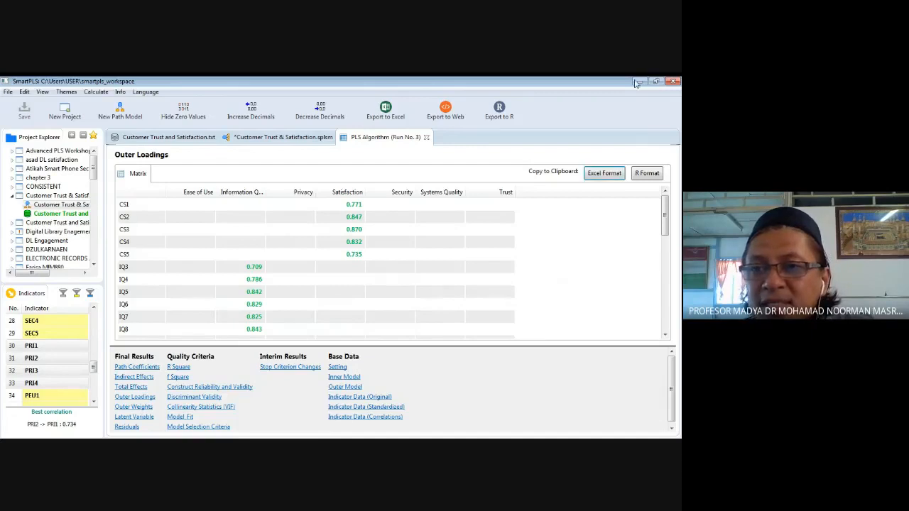
{"action": "left_click", "coordinate": [595, 179]}
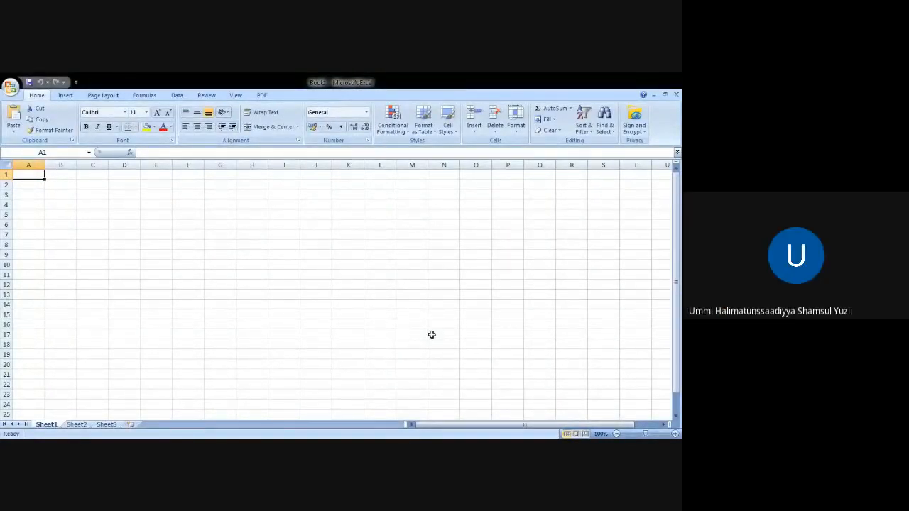
Switch to a blank Excel workbook, paste the outer loadings matrix at cell B4 and look through it
{"action": "left_click", "coordinate": [67, 203]}
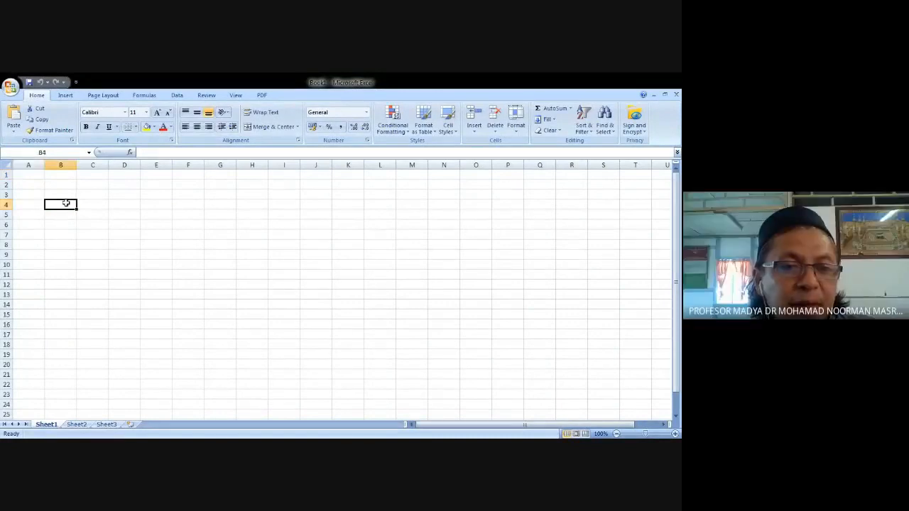
{"action": "right_click", "coordinate": [65, 204]}
{"action": "left_click", "coordinate": [85, 232]}
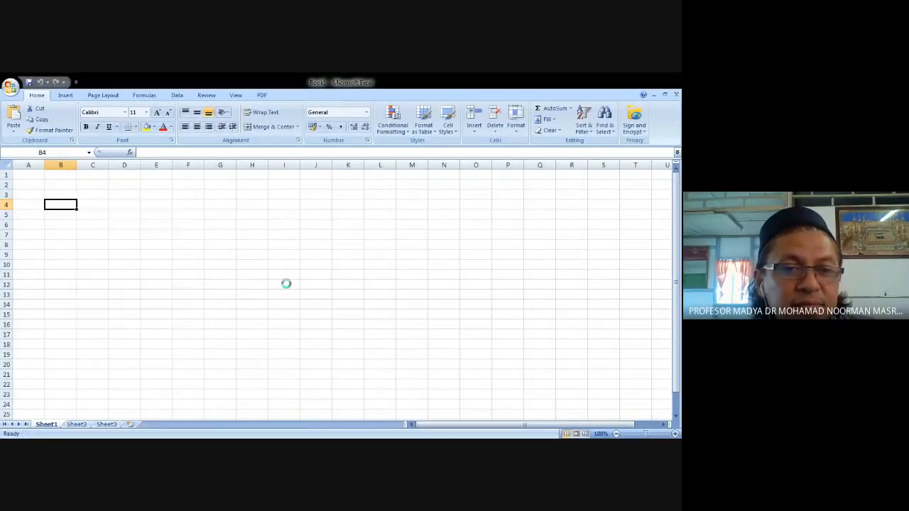
{"action": "scroll", "coordinate": [387, 288], "scroll_direction": "down", "scroll_amount": 3}
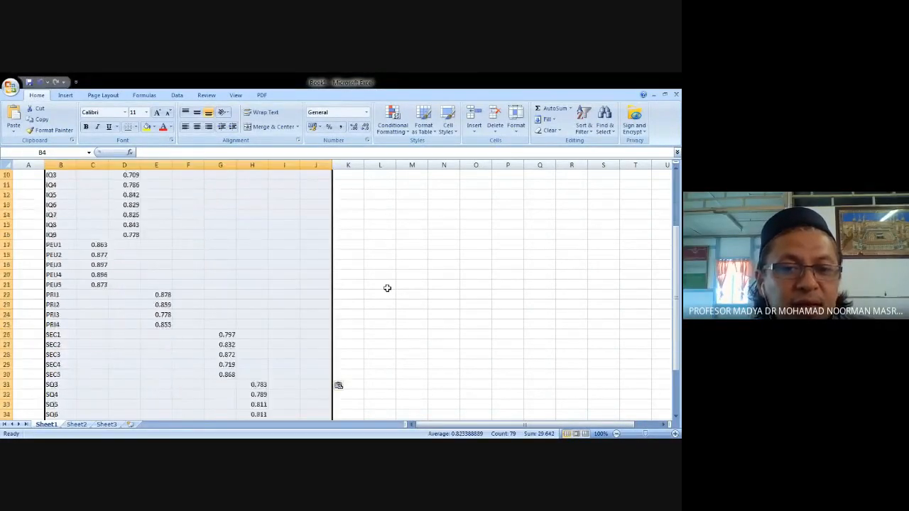
{"action": "scroll", "coordinate": [387, 288], "scroll_direction": "down", "scroll_amount": 3}
{"action": "scroll", "coordinate": [387, 287], "scroll_direction": "up", "scroll_amount": 6}
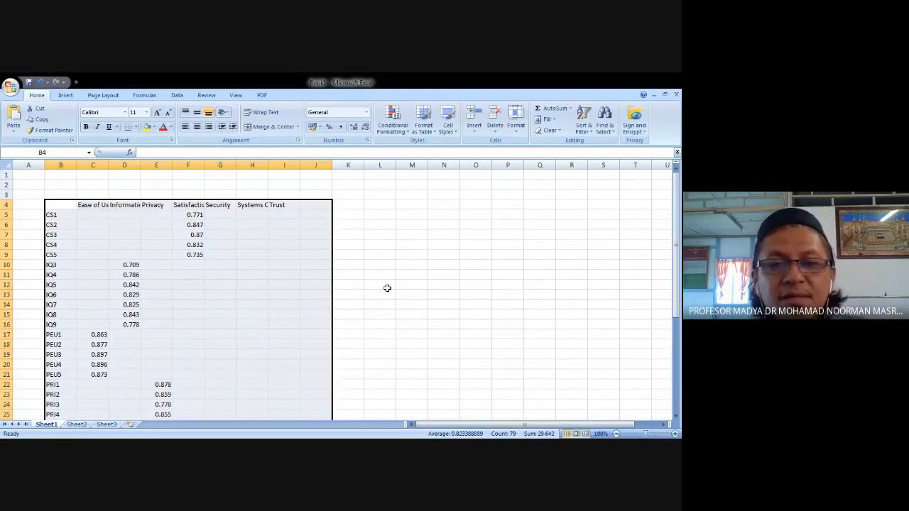
{"action": "left_click", "coordinate": [284, 324]}
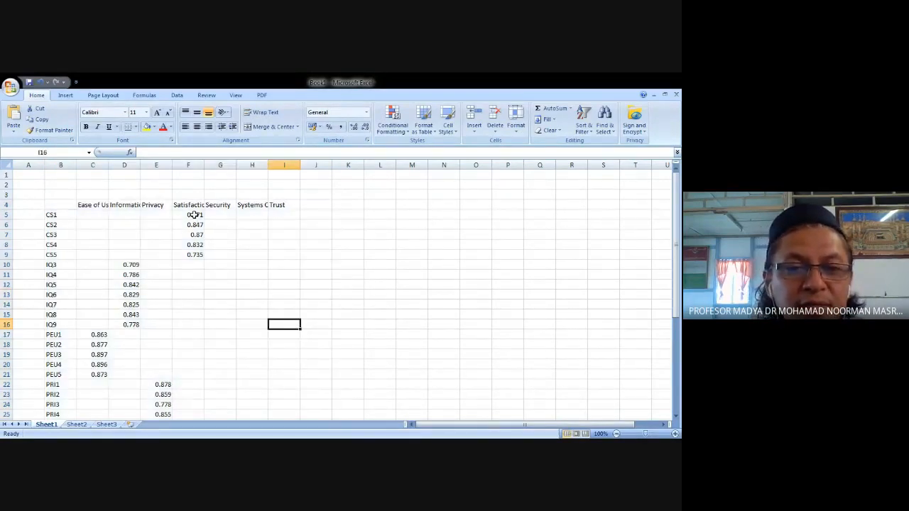
Move the CS1–CS5 loadings from F5:F9 into C5:C9 and clear the original cells
{"action": "left_click_drag", "start_coordinate": [194, 215], "coordinate": [194, 253]}
{"action": "key", "text": "ctrl+c"}
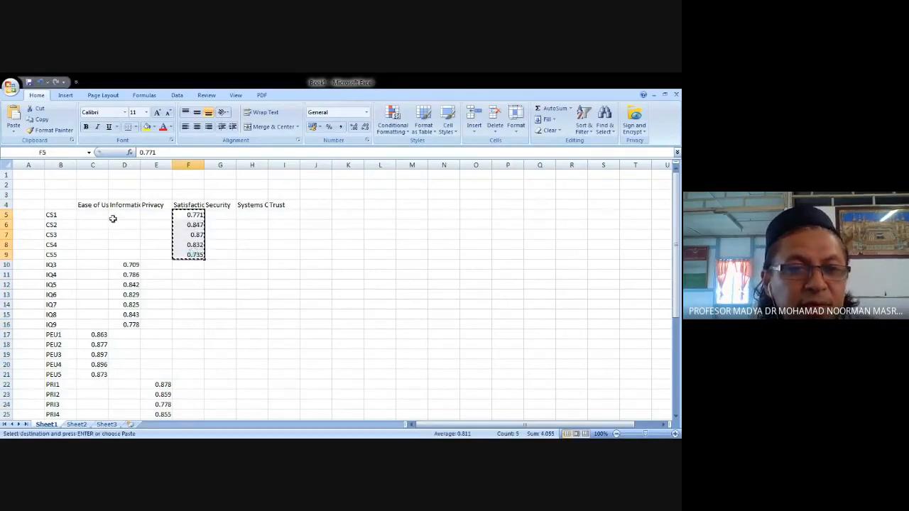
{"action": "left_click_drag", "start_coordinate": [102, 215], "coordinate": [101, 255]}
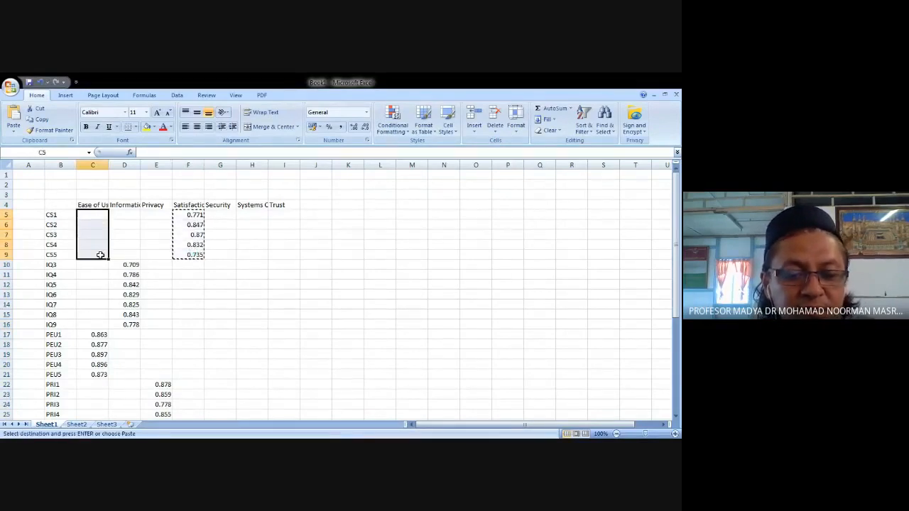
{"action": "key", "text": "ctrl+v"}
{"action": "left_click", "coordinate": [252, 274]}
{"action": "left_click_drag", "start_coordinate": [194, 215], "coordinate": [196, 254]}
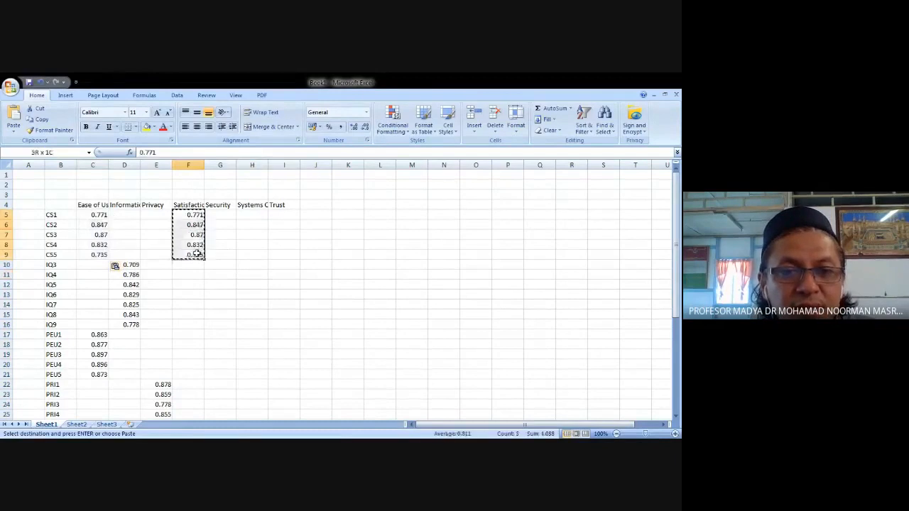
{"action": "key", "text": "Delete"}
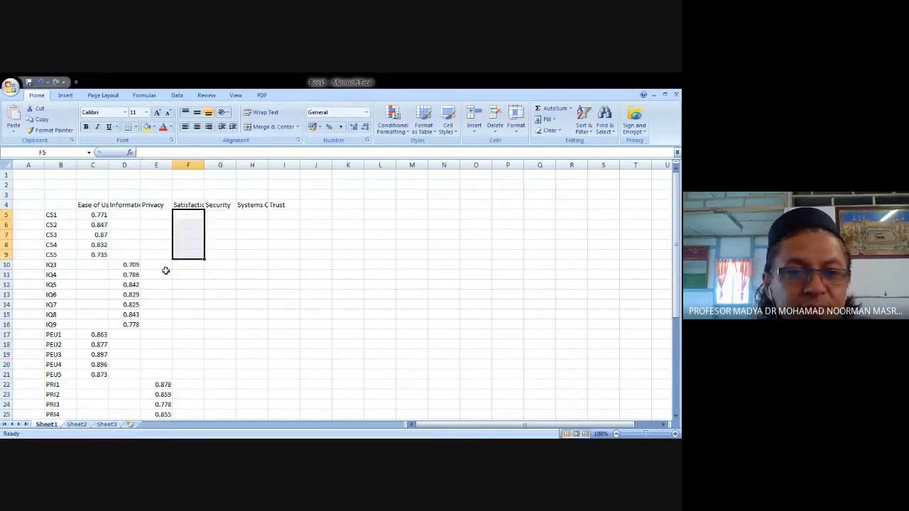
Move the IQ3–IQ9 loadings from D10:D16 into C10:C16 and clear the original cells
{"action": "left_click_drag", "start_coordinate": [132, 264], "coordinate": [131, 325]}
{"action": "key", "text": "ctrl+c"}
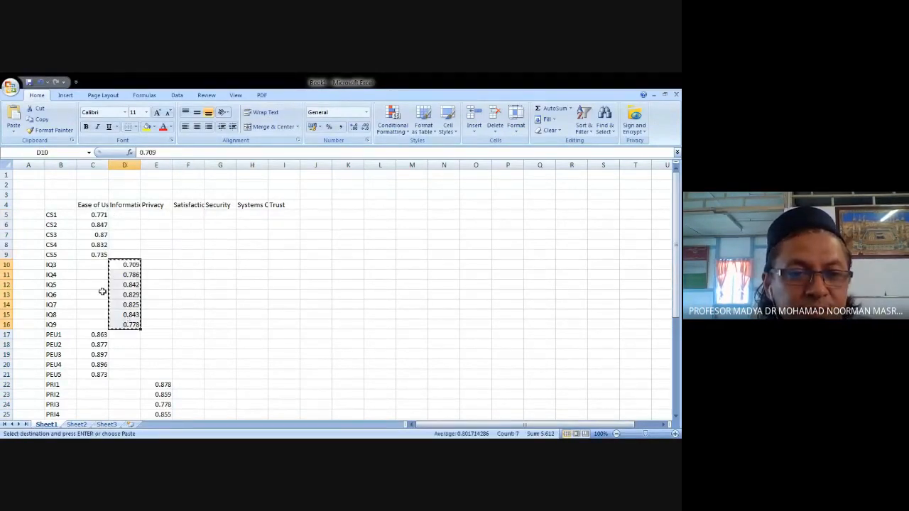
{"action": "left_click_drag", "start_coordinate": [97, 265], "coordinate": [100, 325]}
{"action": "key", "text": "ctrl+v"}
{"action": "left_click", "coordinate": [182, 325]}
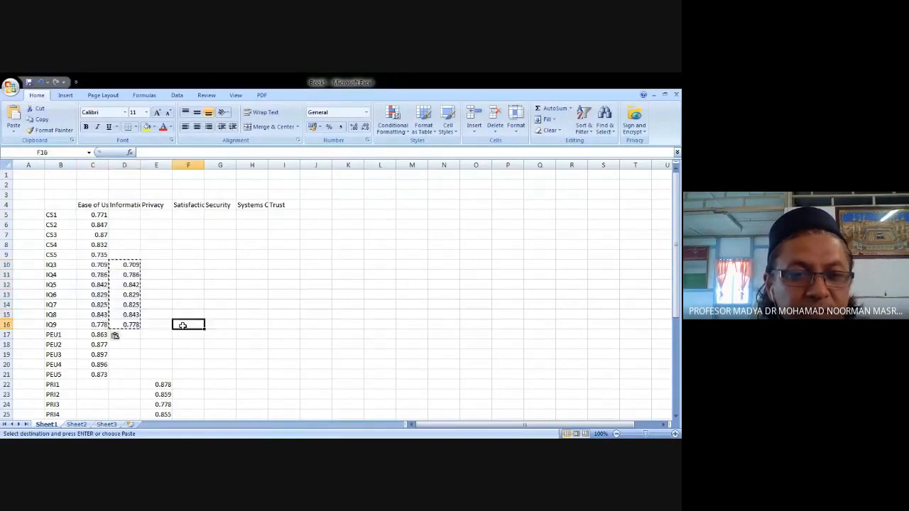
{"action": "left_click_drag", "start_coordinate": [131, 262], "coordinate": [131, 325]}
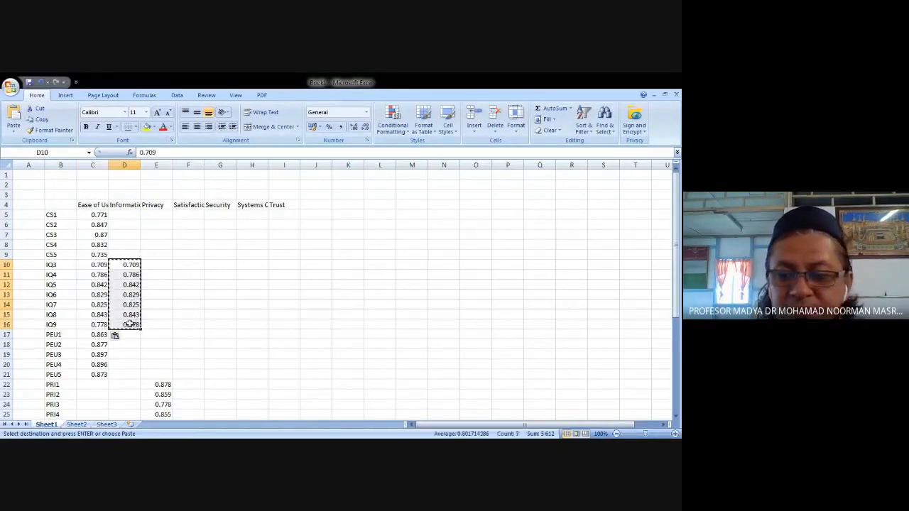
{"action": "key", "text": "Delete"}
Move the PRI1–PRI4 loadings from E22:E25 into C22:C25 and clear the original cells
{"action": "scroll", "coordinate": [184, 338], "scroll_direction": "down", "scroll_amount": 4}
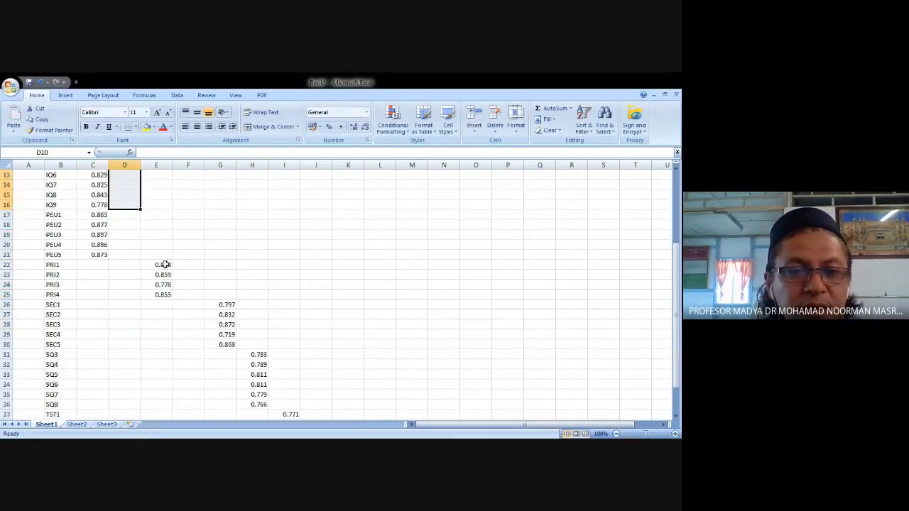
{"action": "left_click_drag", "start_coordinate": [162, 264], "coordinate": [164, 295]}
{"action": "key", "text": "ctrl+c"}
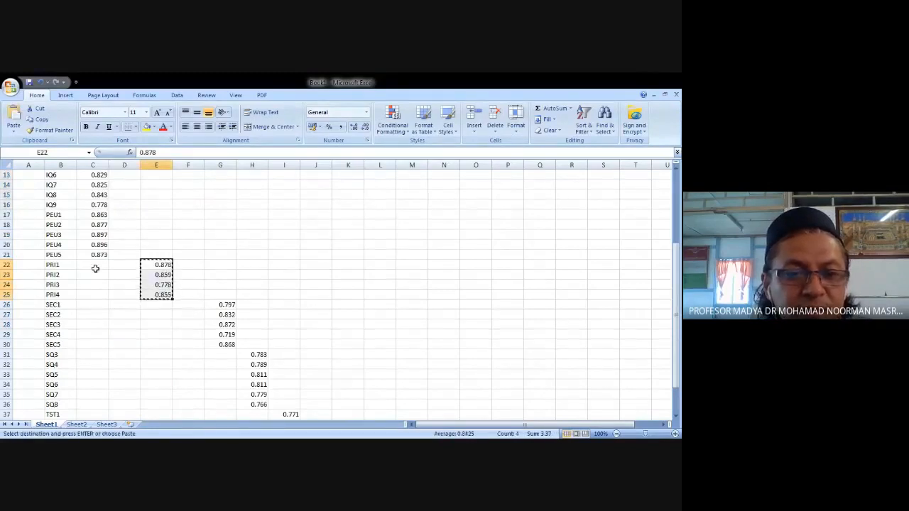
{"action": "left_click_drag", "start_coordinate": [95, 266], "coordinate": [97, 293]}
{"action": "key", "text": "ctrl+v"}
{"action": "left_click", "coordinate": [156, 314]}
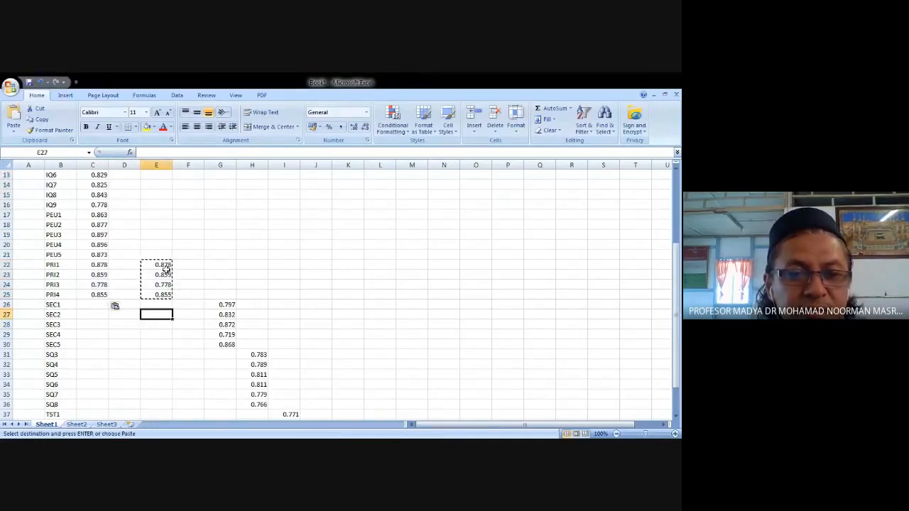
{"action": "left_click_drag", "start_coordinate": [163, 264], "coordinate": [164, 291]}
{"action": "key", "text": "Delete"}
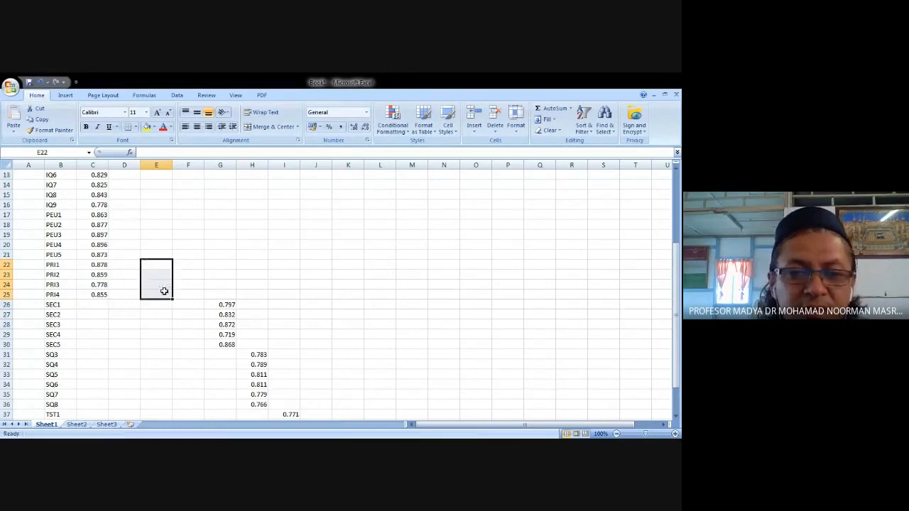
Move the SEC1–SEC5 loadings from G26:G30 into C26:C30 and clear the original cells
{"action": "left_click_drag", "start_coordinate": [227, 305], "coordinate": [224, 345]}
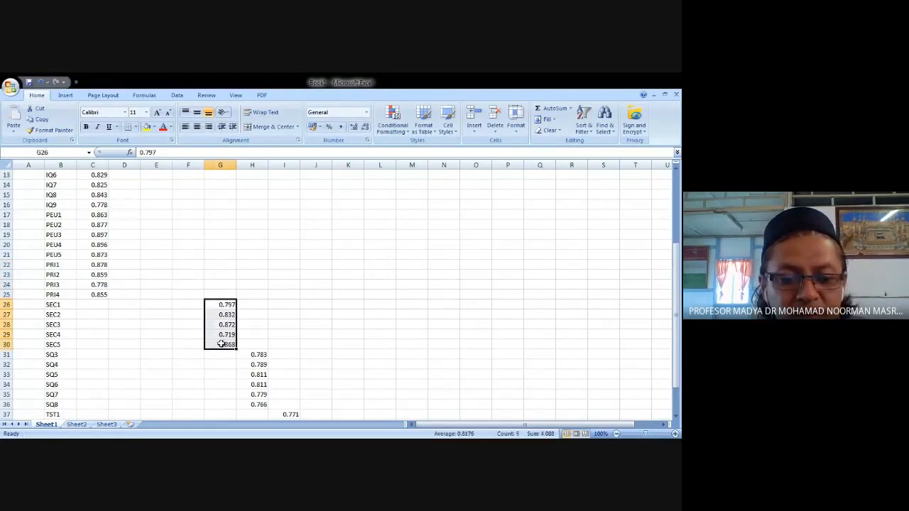
{"action": "key", "text": "ctrl+c"}
{"action": "left_click_drag", "start_coordinate": [102, 305], "coordinate": [101, 341]}
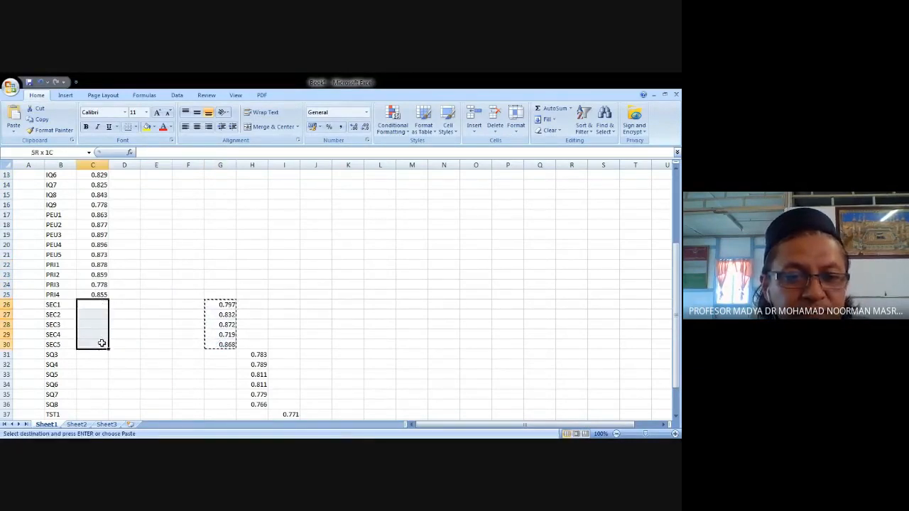
{"action": "key", "text": "ctrl+v"}
{"action": "left_click", "coordinate": [286, 314]}
{"action": "left_click_drag", "start_coordinate": [231, 303], "coordinate": [260, 374]}
{"action": "key", "text": "Delete"}
Move the SQ3–SQ8 loadings from H31:H36 into C31:C36 and clear the original cells
{"action": "scroll", "coordinate": [276, 373], "scroll_direction": "down", "scroll_amount": 1}
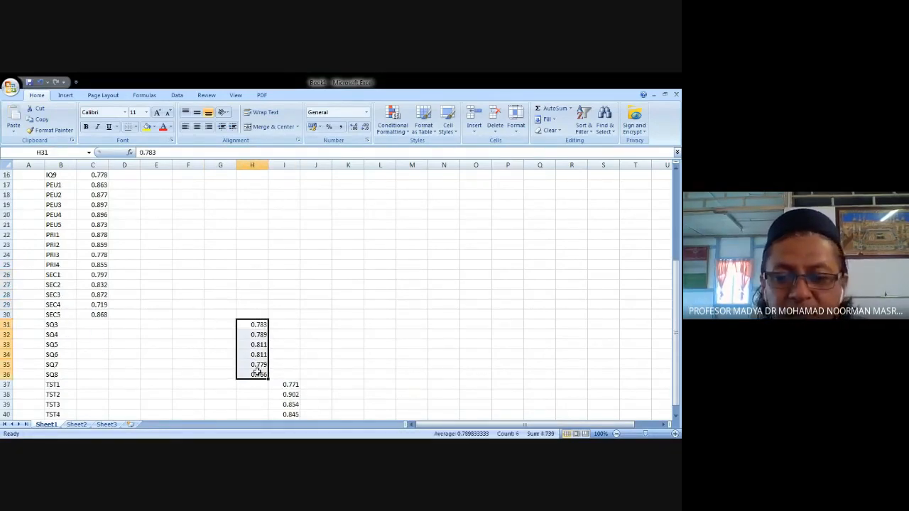
{"action": "key", "text": "ctrl+c"}
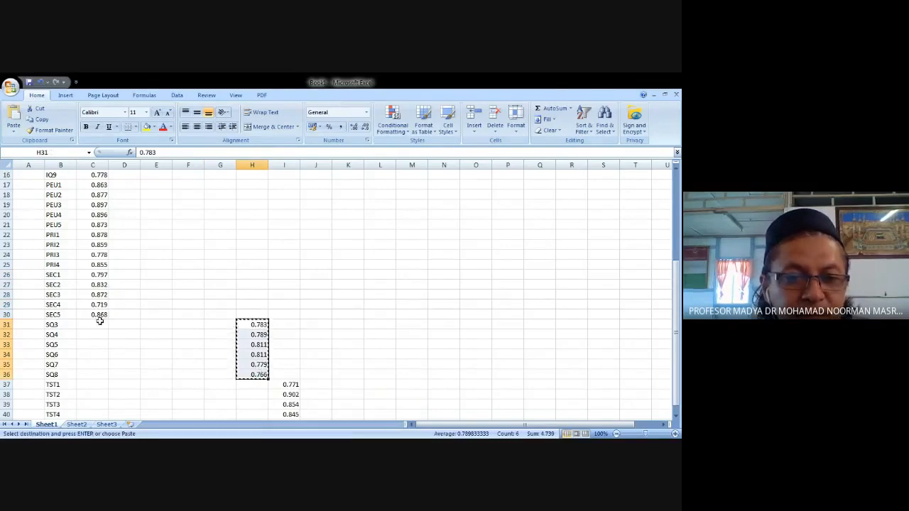
{"action": "left_click_drag", "start_coordinate": [96, 325], "coordinate": [102, 374]}
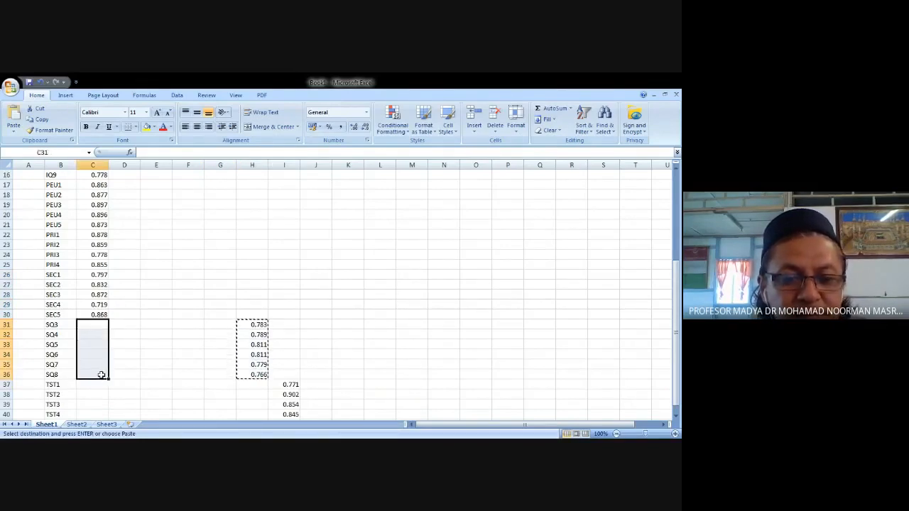
{"action": "key", "text": "ctrl+v"}
{"action": "left_click", "coordinate": [335, 345]}
{"action": "left_click_drag", "start_coordinate": [254, 321], "coordinate": [253, 373]}
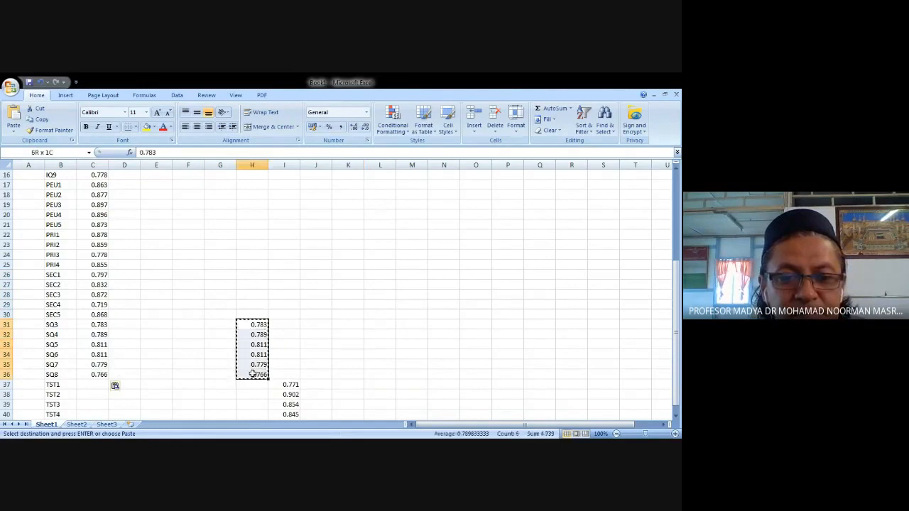
{"action": "key", "text": "Delete"}
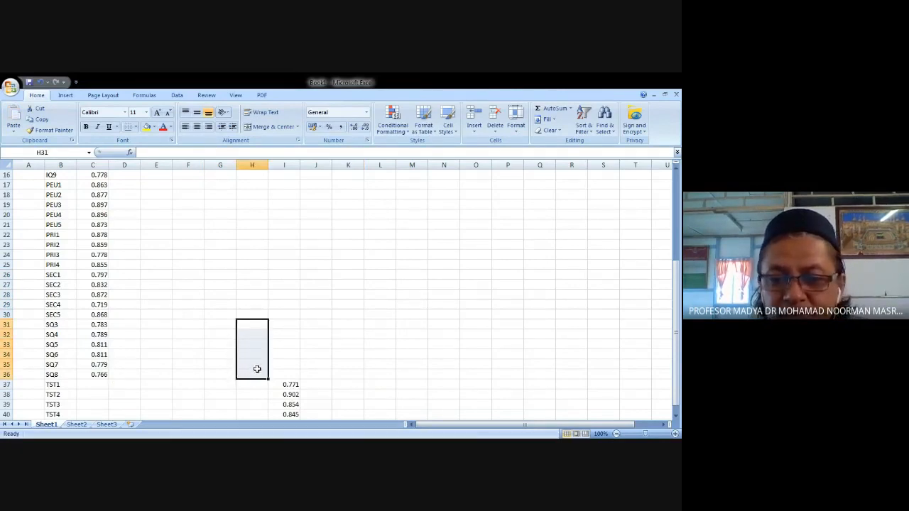
{"action": "scroll", "coordinate": [255, 372], "scroll_direction": "down", "scroll_amount": 1}
{"action": "left_click", "coordinate": [294, 354]}
{"action": "left_click_drag", "start_coordinate": [294, 353], "coordinate": [291, 384]}
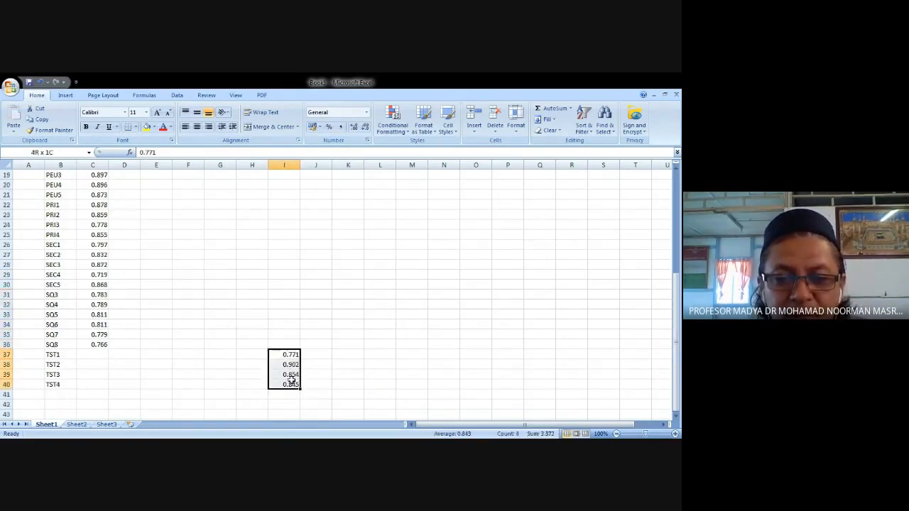
{"action": "key", "text": "ctrl+c"}
{"action": "left_click_drag", "start_coordinate": [100, 353], "coordinate": [104, 385]}
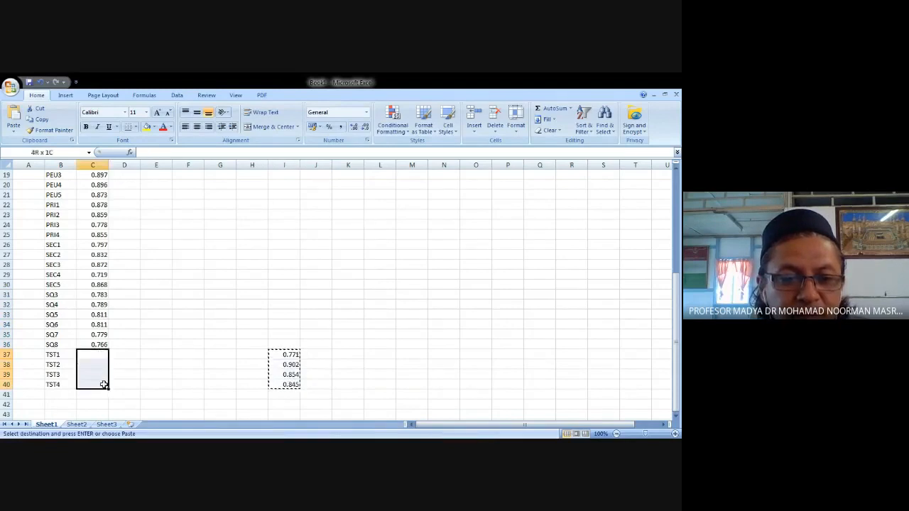
{"action": "key", "text": "ctrl+c"}
{"action": "left_click", "coordinate": [188, 384]}
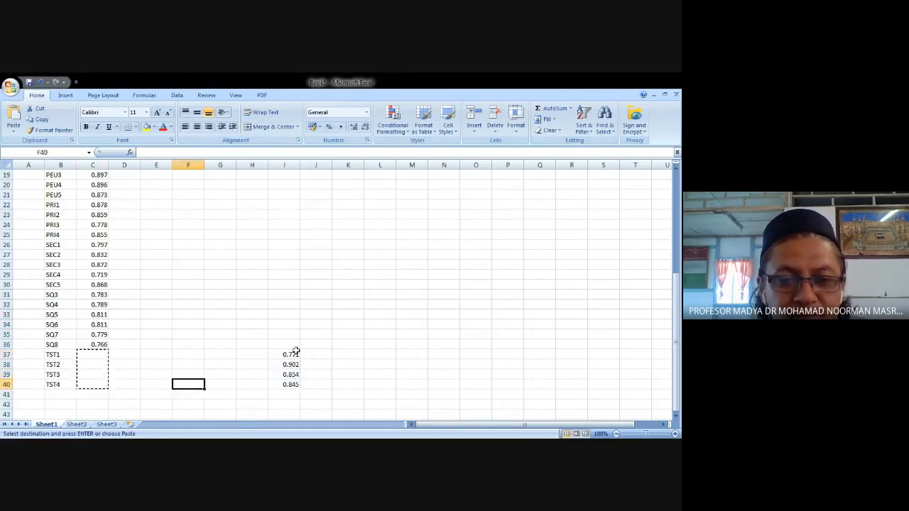
Move the TST1–TST4 loadings from I37:I40 into C37:C40 and clear the original cells
{"action": "left_click_drag", "start_coordinate": [292, 353], "coordinate": [291, 381]}
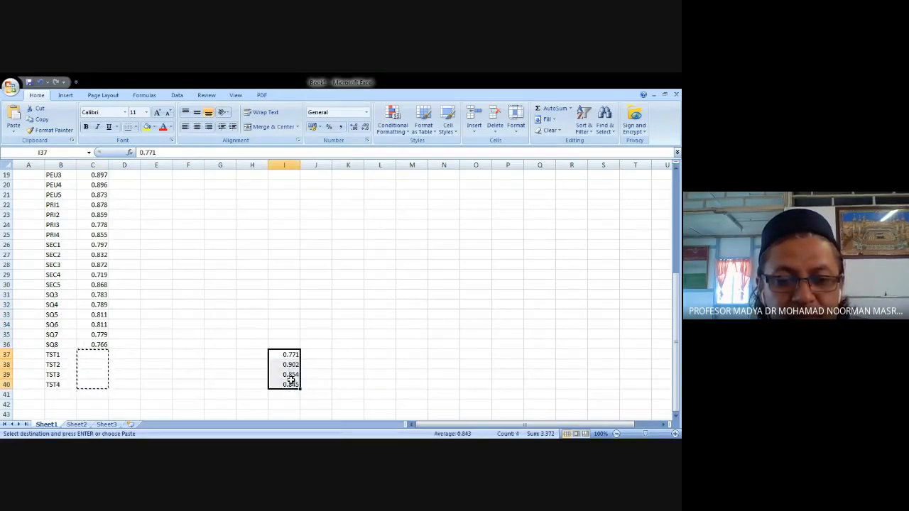
{"action": "key", "text": "ctrl+c"}
{"action": "left_click_drag", "start_coordinate": [98, 354], "coordinate": [101, 384]}
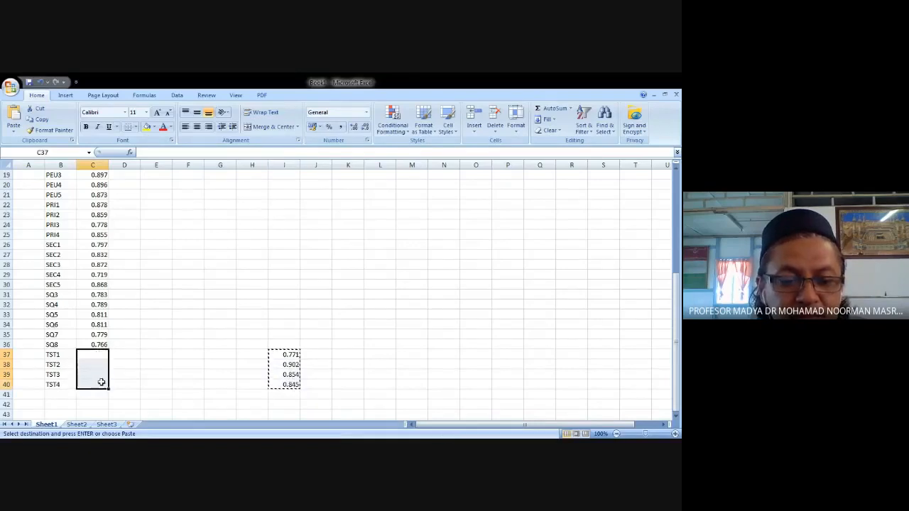
{"action": "key", "text": "ctrl+v"}
{"action": "left_click", "coordinate": [188, 365]}
{"action": "left_click", "coordinate": [277, 353]}
{"action": "left_click_drag", "start_coordinate": [277, 353], "coordinate": [280, 384]}
{"action": "key", "text": "Delete"}
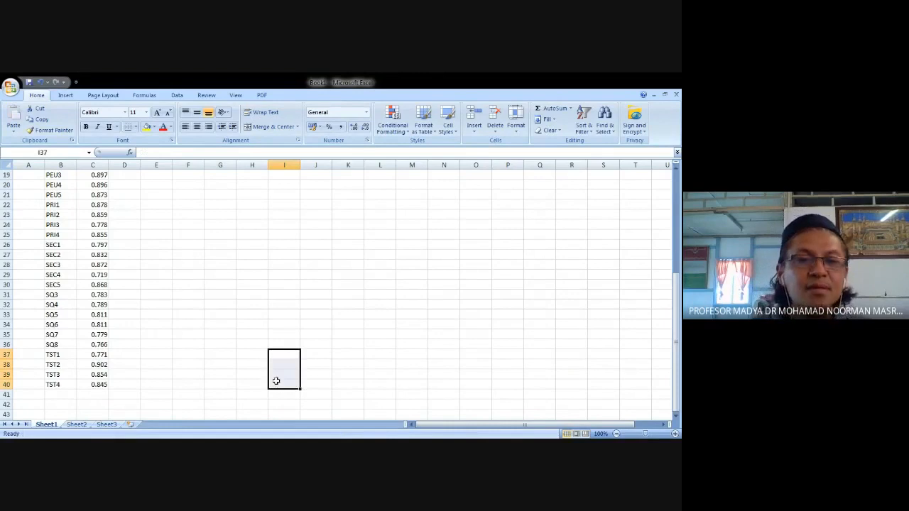
Apply All Borders to the table range A4:G40
{"action": "scroll", "coordinate": [227, 300], "scroll_direction": "up", "scroll_amount": 1}
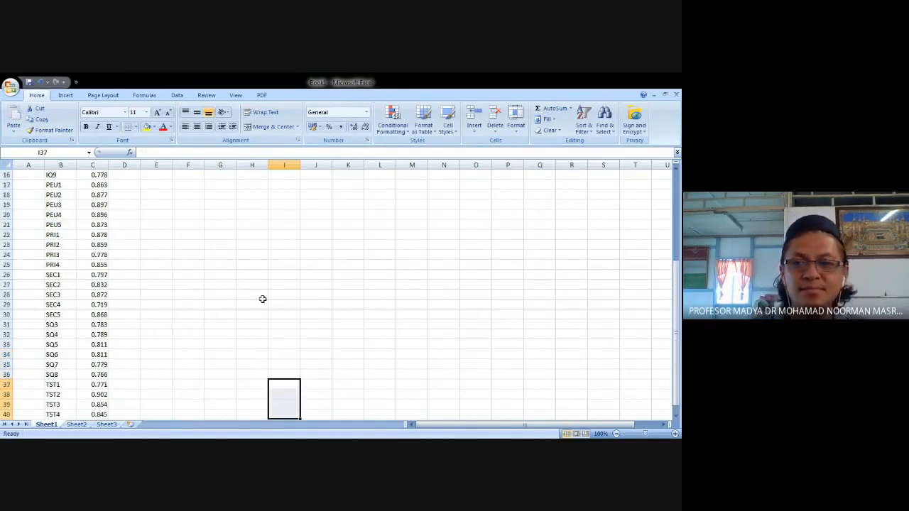
{"action": "left_click_drag", "start_coordinate": [677, 294], "coordinate": [677, 191]}
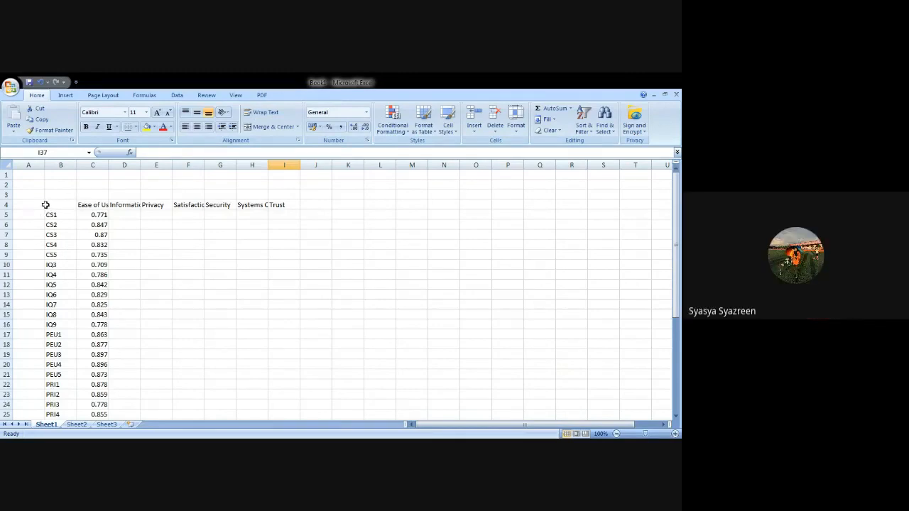
{"action": "left_click_drag", "start_coordinate": [39, 205], "coordinate": [237, 248]}
{"action": "left_click_drag", "start_coordinate": [168, 238], "coordinate": [221, 392]}
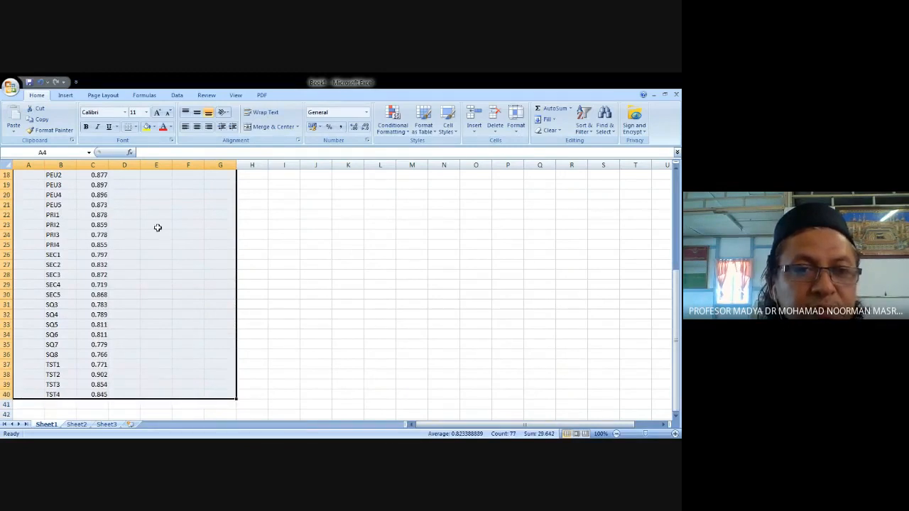
{"action": "left_click", "coordinate": [135, 127]}
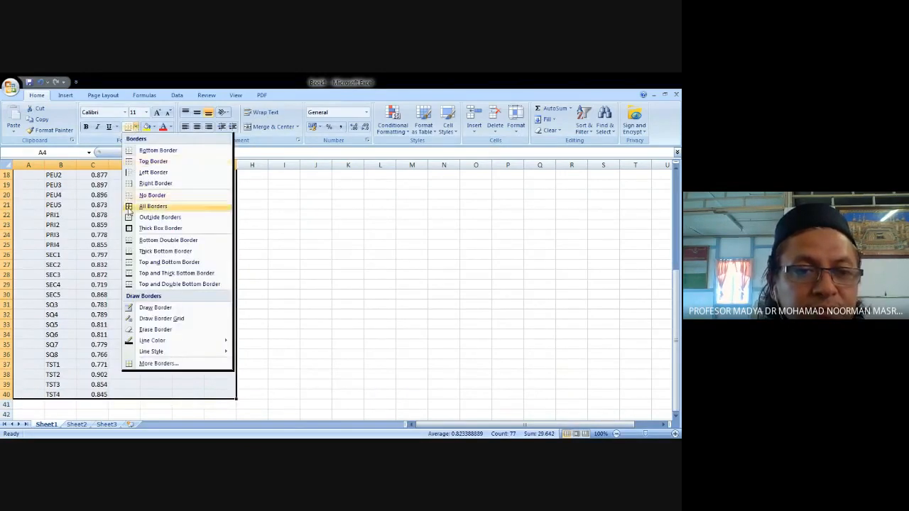
{"action": "left_click", "coordinate": [157, 210]}
{"action": "left_click", "coordinate": [296, 277]}
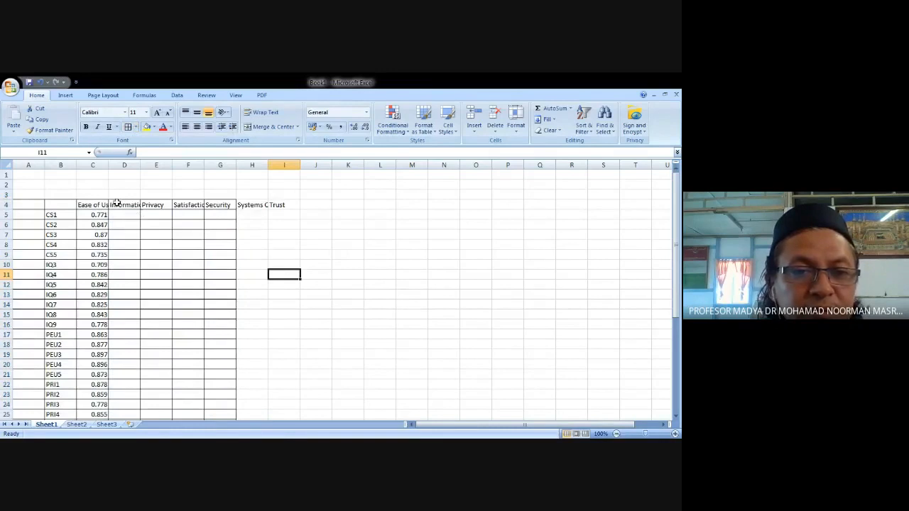
Clear the construct headings in C4:I4 and widen column A and columns C to G
{"action": "left_click_drag", "start_coordinate": [117, 204], "coordinate": [153, 204]}
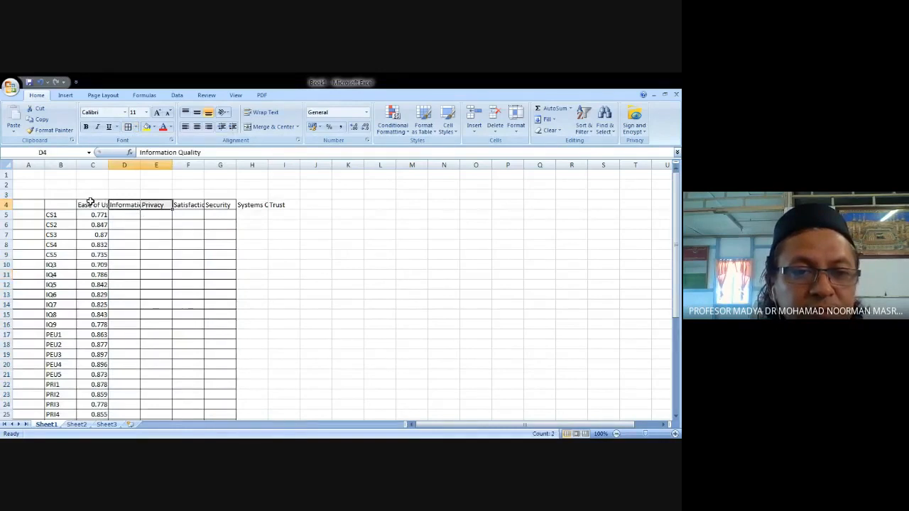
{"action": "left_click_drag", "start_coordinate": [90, 204], "coordinate": [274, 208]}
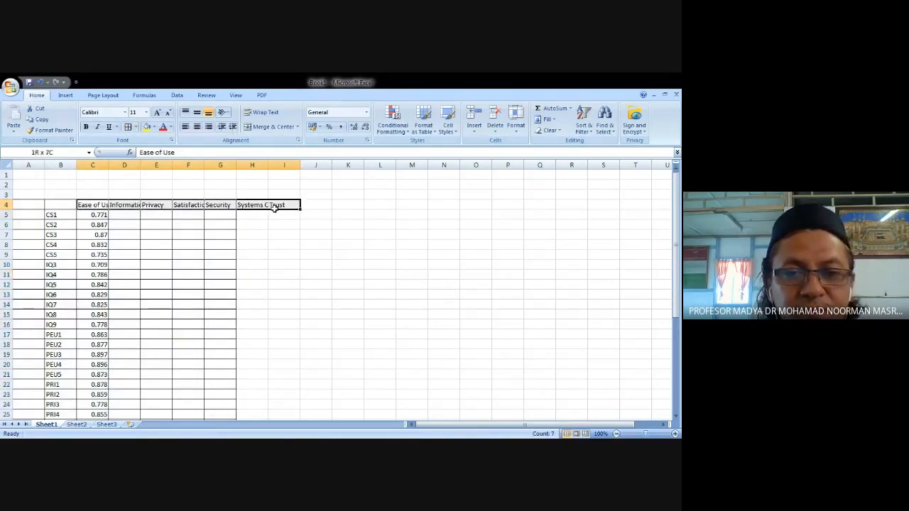
{"action": "key", "text": "Delete"}
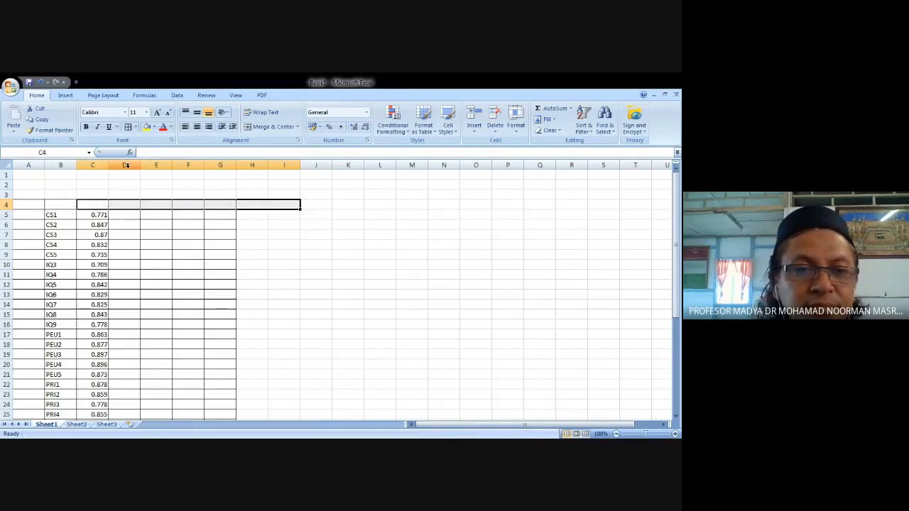
{"action": "left_click_drag", "start_coordinate": [110, 163], "coordinate": [311, 165]}
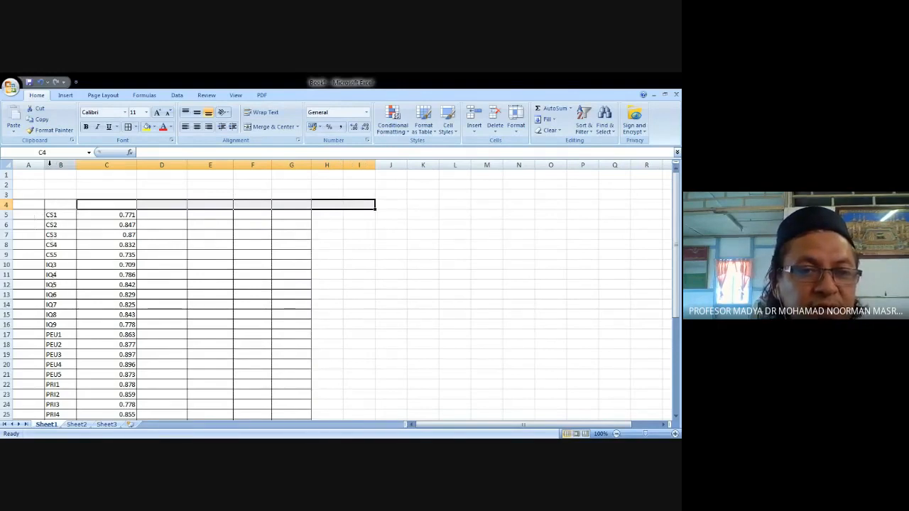
{"action": "left_click_drag", "start_coordinate": [44, 166], "coordinate": [67, 168]}
Label the CS items by entering "customer" in A5 and "satisfaction" in A6
{"action": "left_click", "coordinate": [42, 217]}
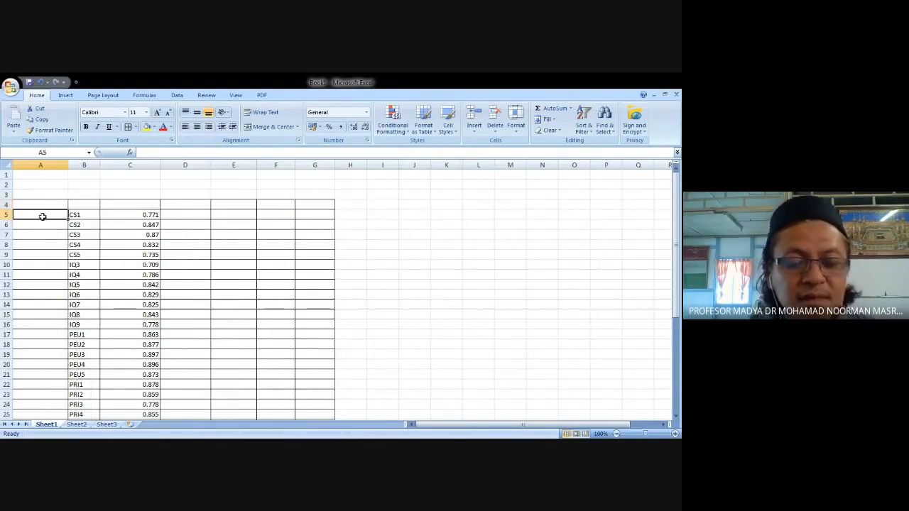
{"action": "type", "text": "cus"}
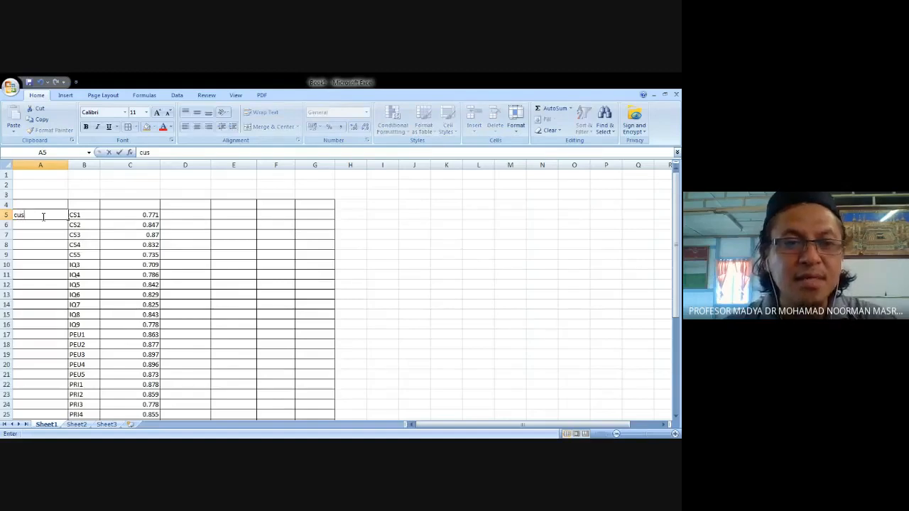
{"action": "type", "text": "tomer sat"}
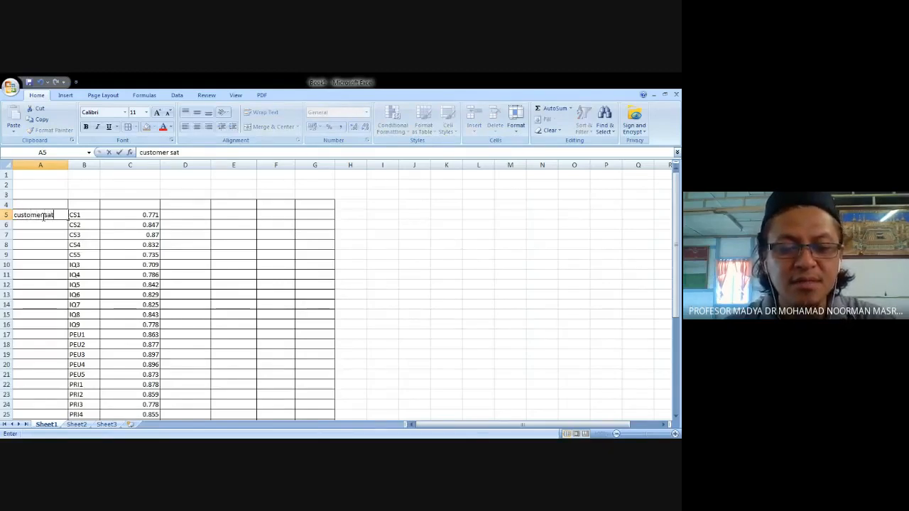
{"action": "type", "text": "iasfact"}
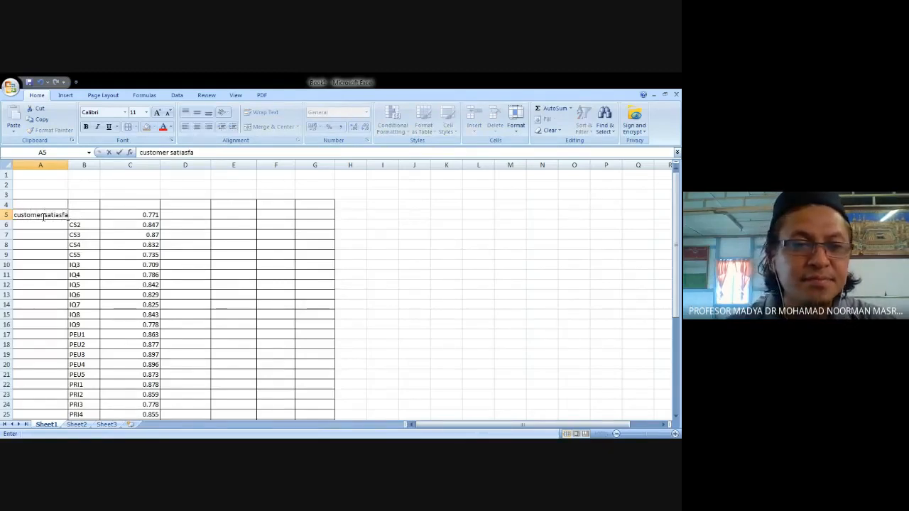
{"action": "key", "text": "BackSpace"}
{"action": "key", "text": "BackSpace"}
{"action": "key", "text": "BackSpace"}
{"action": "key", "text": "BackSpace"}
{"action": "key", "text": "BackSpace"}
{"action": "key", "text": "BackSpace"}
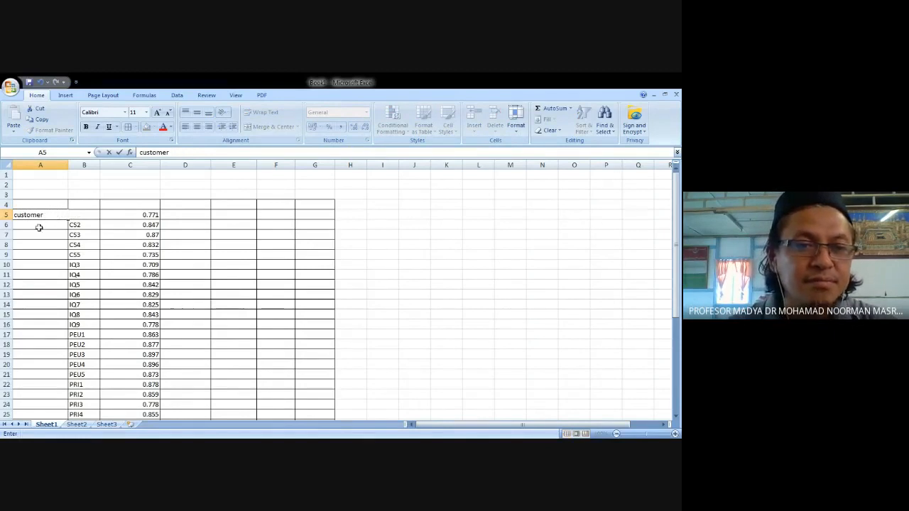
{"action": "left_click", "coordinate": [39, 228]}
{"action": "type", "text": "satisfaction"}
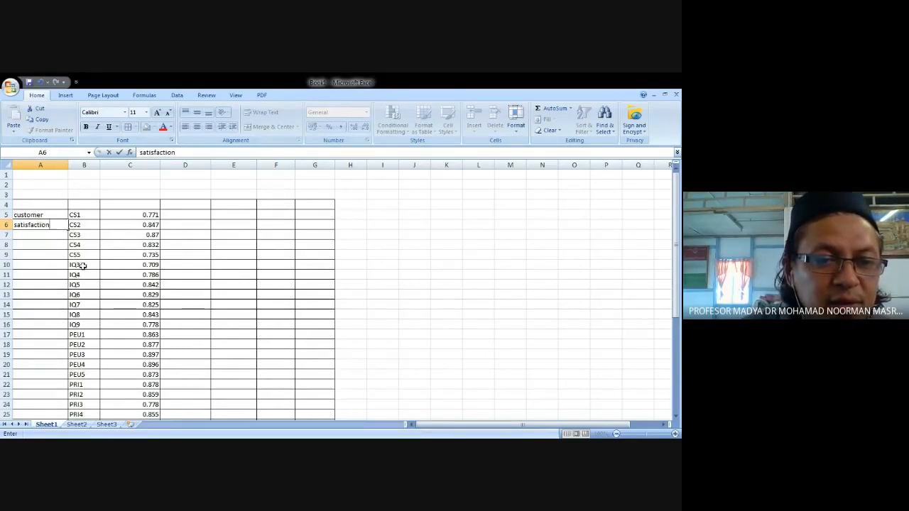
Label the IQ items by entering "information" in A10 and "quality" in A11
{"action": "left_click", "coordinate": [35, 265]}
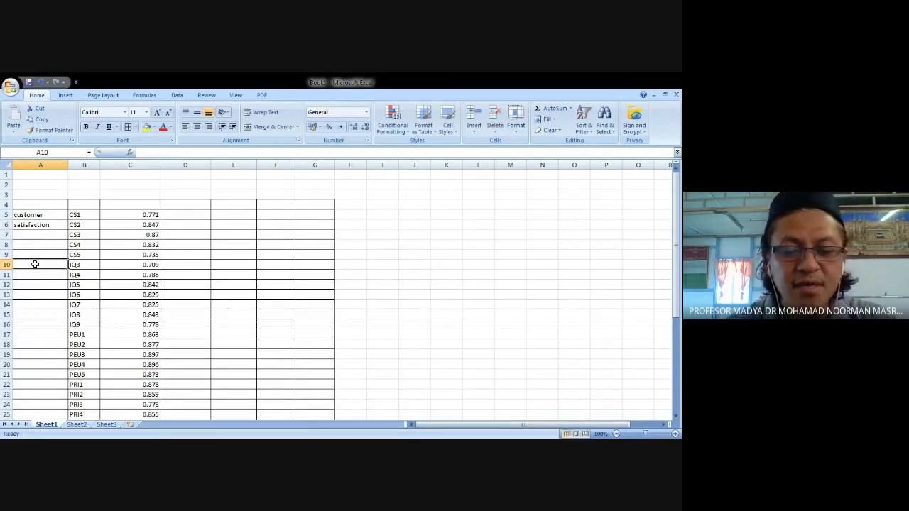
{"action": "type", "text": "information"}
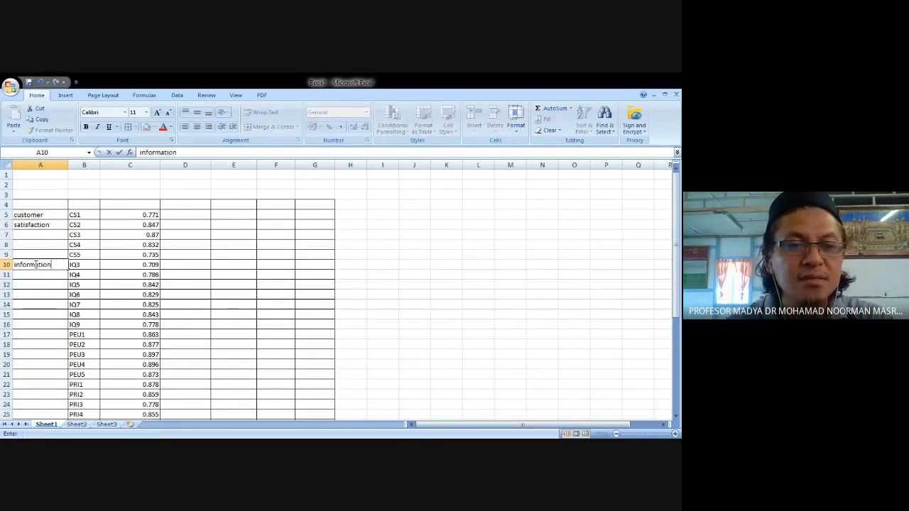
{"action": "left_click", "coordinate": [32, 274]}
{"action": "type", "text": "quality"}
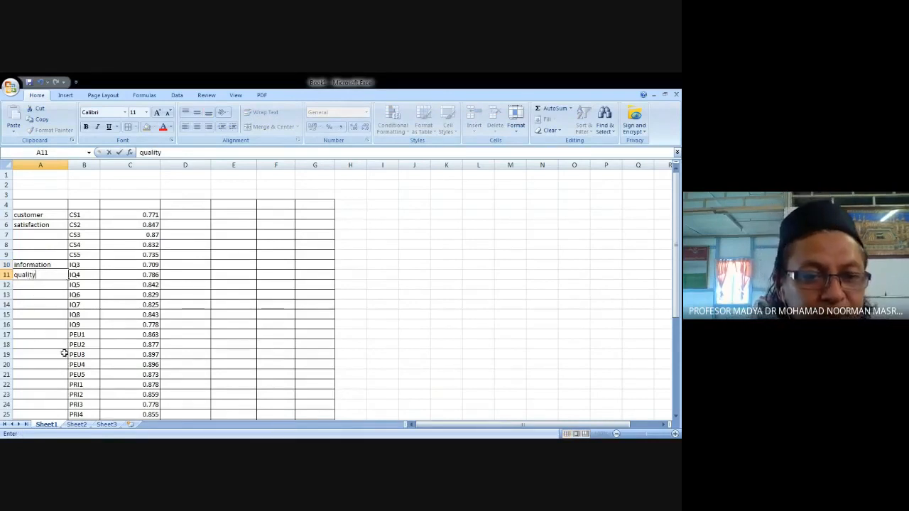
Label the PEU items by entering "perceived" in A17 and "ease of use" in A18
{"action": "left_click", "coordinate": [45, 335]}
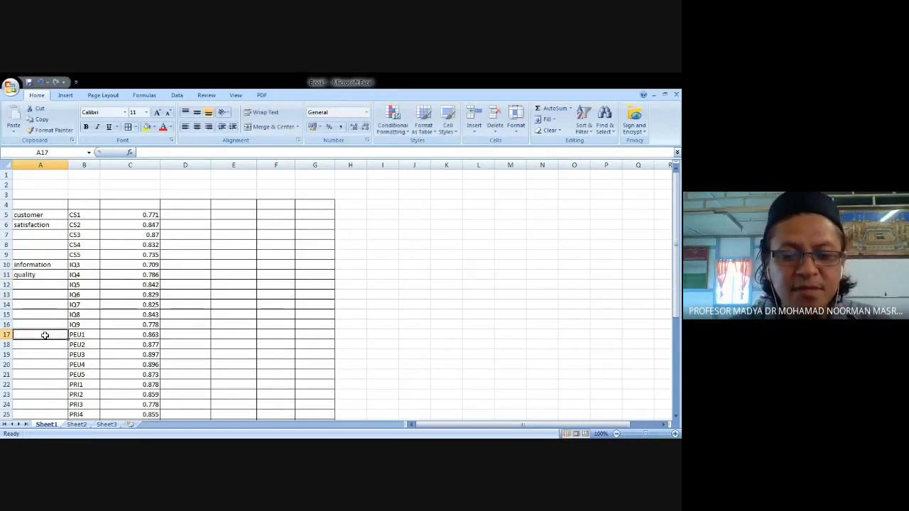
{"action": "type", "text": "percewvi"}
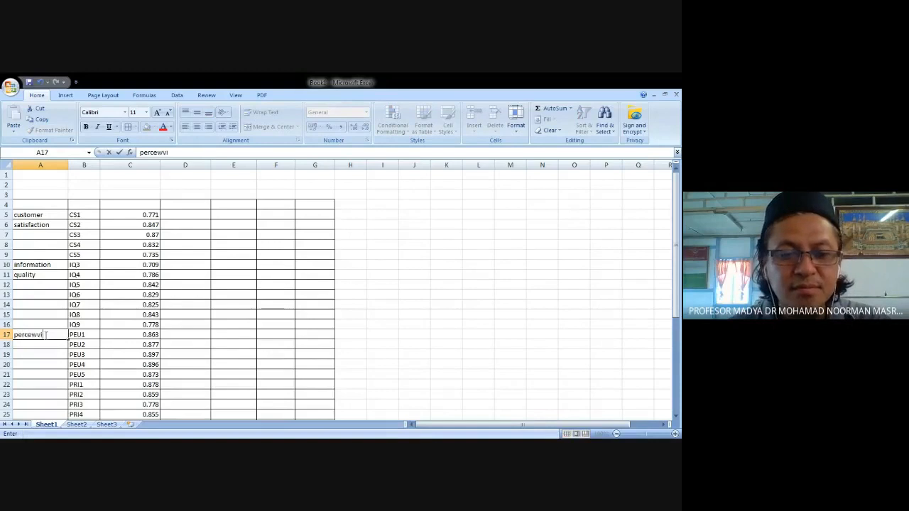
{"action": "type", "text": "e"}
{"action": "key", "text": "BackSpace"}
{"action": "key", "text": "BackSpace"}
{"action": "key", "text": "BackSpace"}
{"action": "key", "text": "BackSpace"}
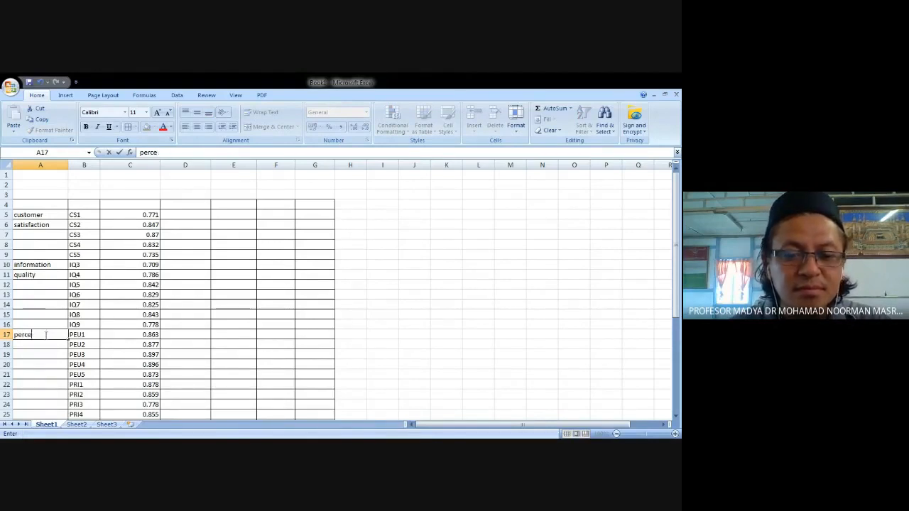
{"action": "left_click", "coordinate": [40, 348]}
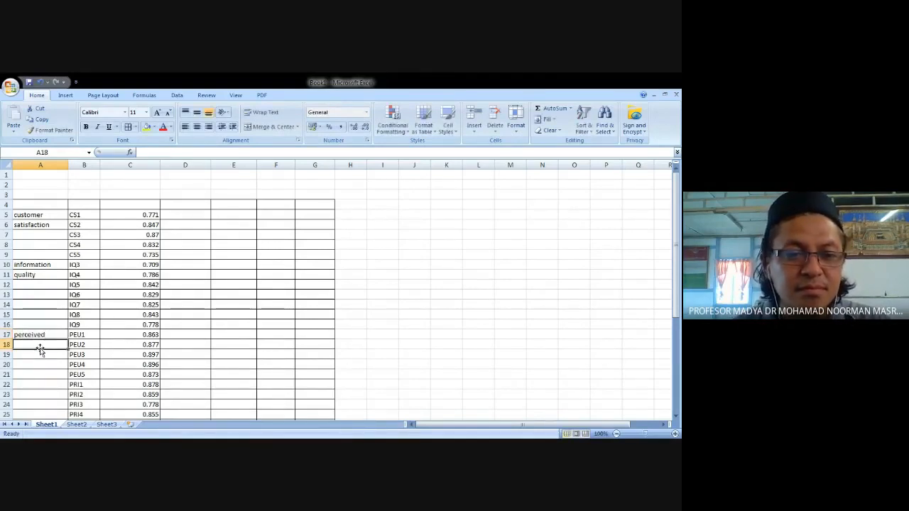
{"action": "type", "text": "ease of"}
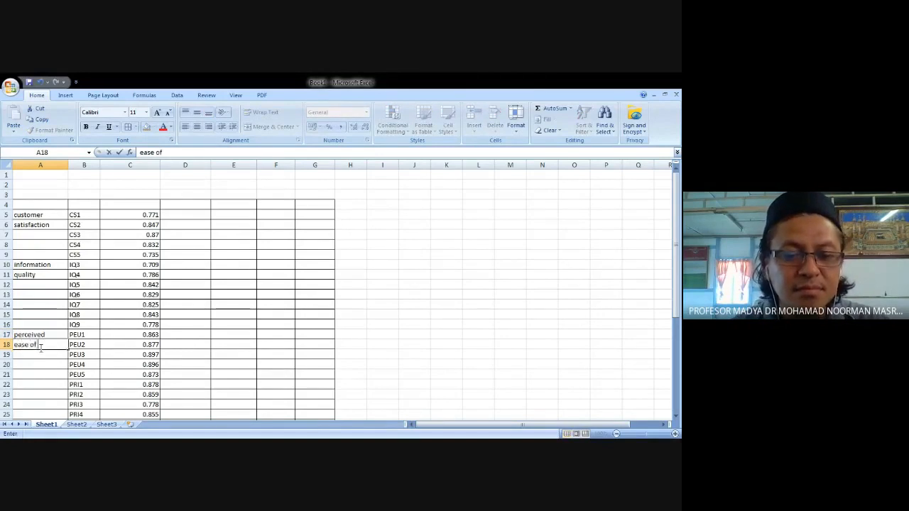
{"action": "type", "text": " use"}
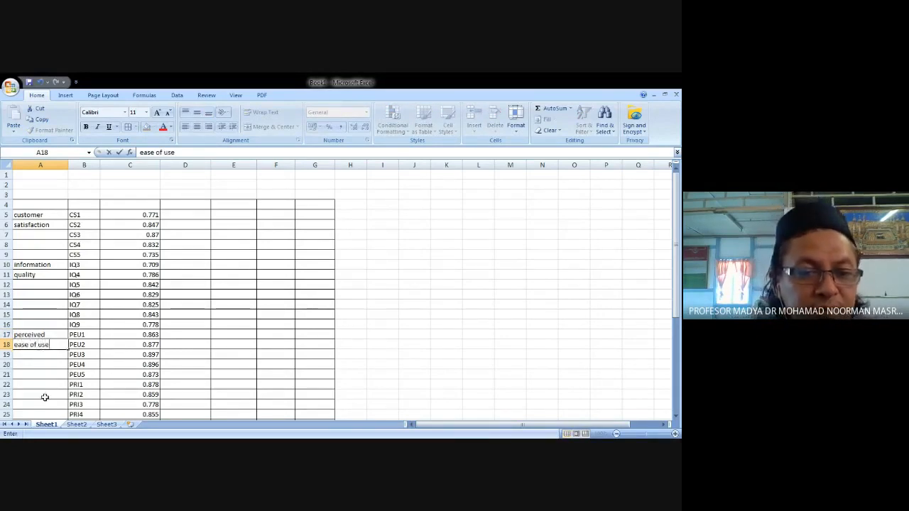
Label the PRI items by entering "privacy" in A22 and the SEC items by entering "security" in A26
{"action": "left_click", "coordinate": [45, 384]}
{"action": "type", "text": "por"}
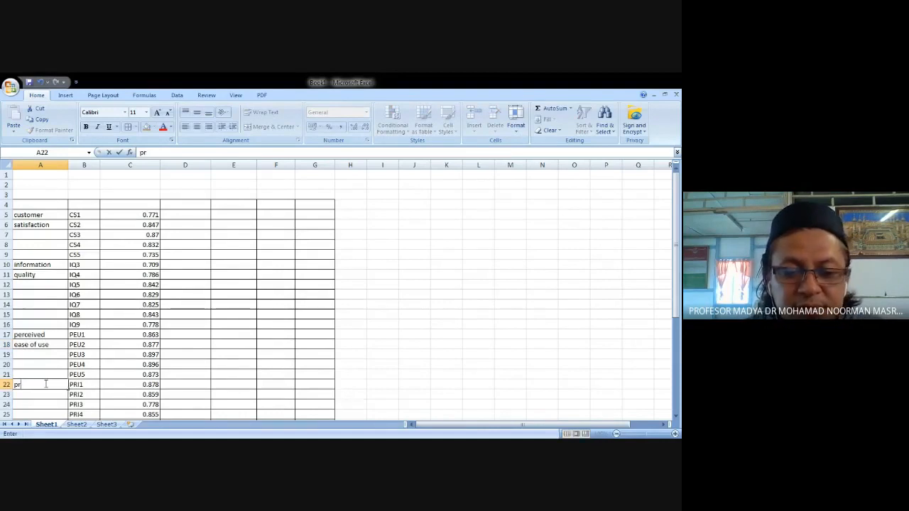
{"action": "type", "text": "ivacy"}
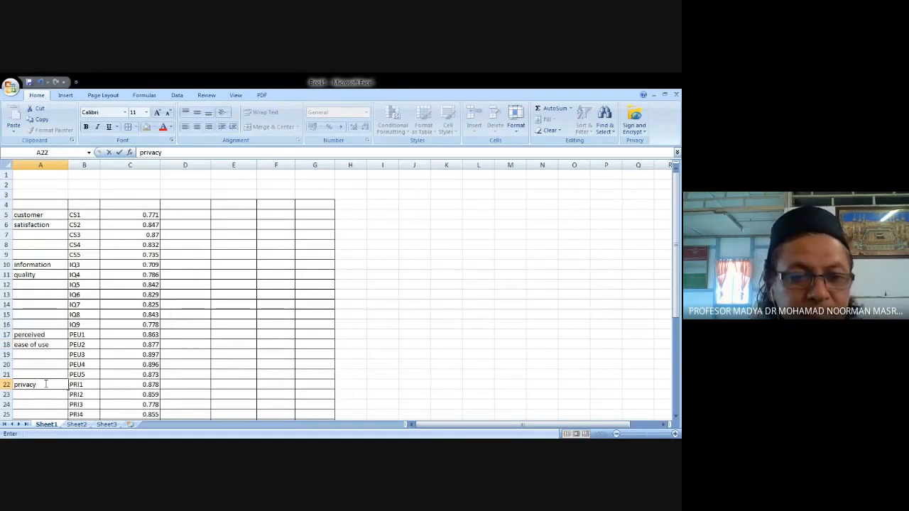
{"action": "scroll", "coordinate": [48, 410], "scroll_direction": "down", "scroll_amount": 2}
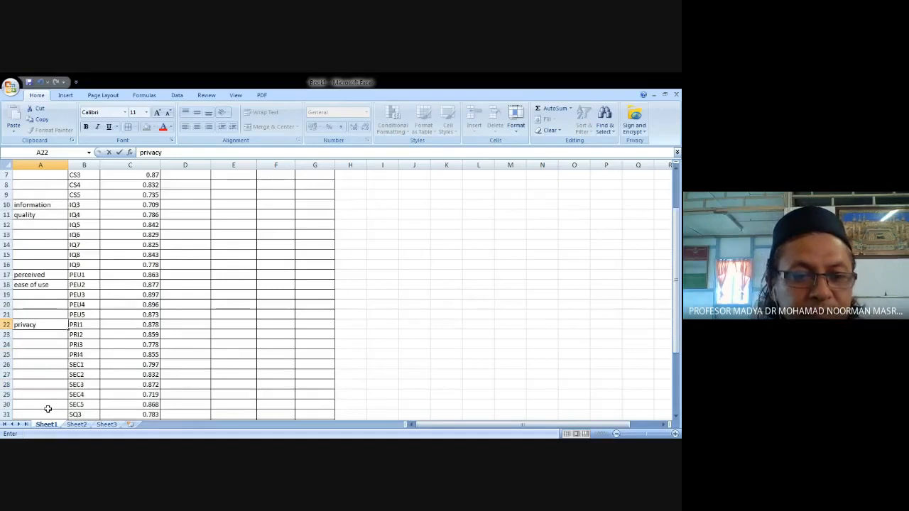
{"action": "left_click", "coordinate": [39, 364]}
{"action": "type", "text": "sec"}
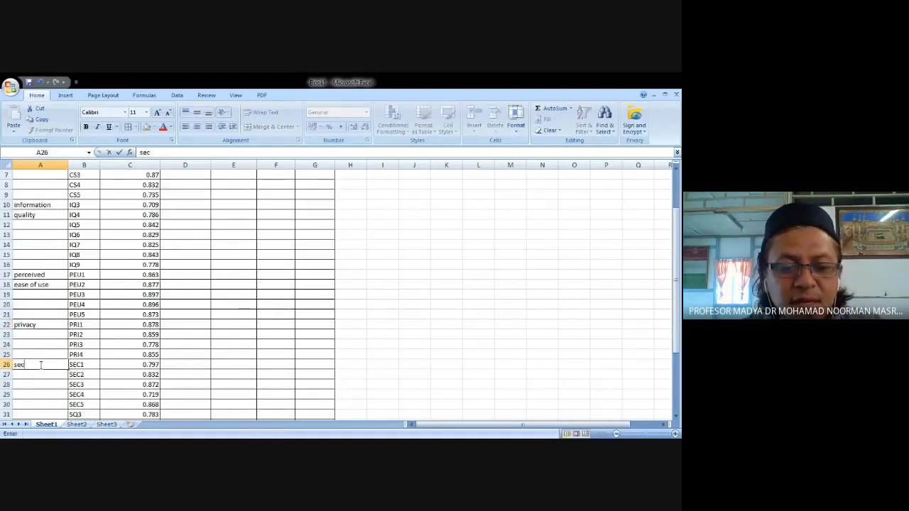
{"action": "type", "text": "urity"}
{"action": "scroll", "coordinate": [43, 391], "scroll_direction": "down", "scroll_amount": 3}
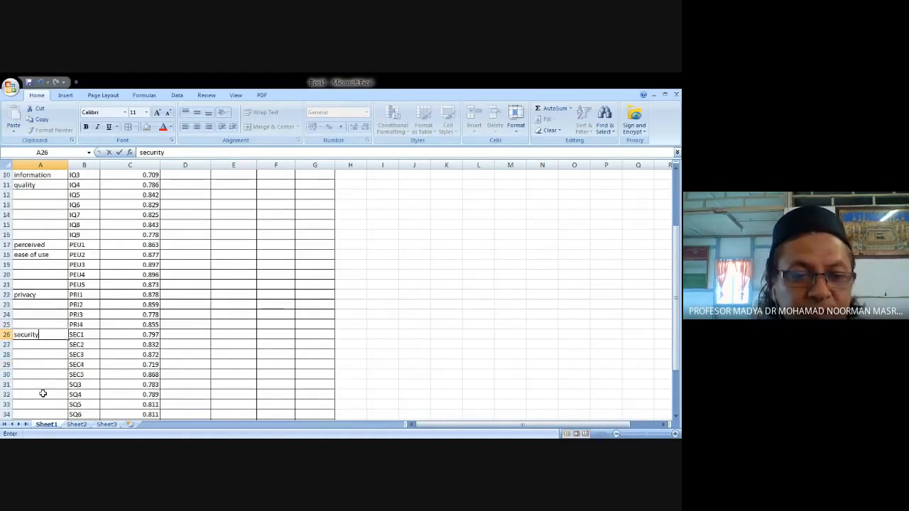
{"action": "type", "text": "ty"}
Label the SQ items by entering "systems" in A31 and "quality" in A32
{"action": "left_click", "coordinate": [29, 323]}
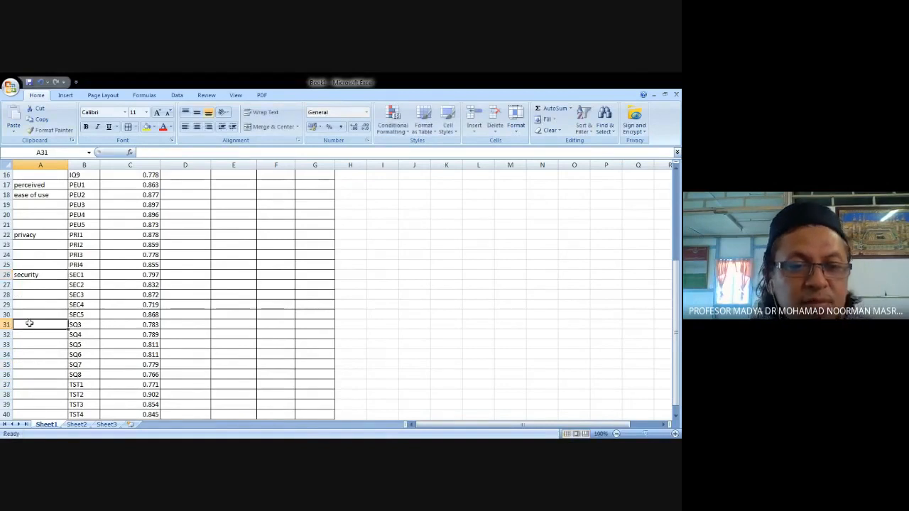
{"action": "type", "text": "systems"}
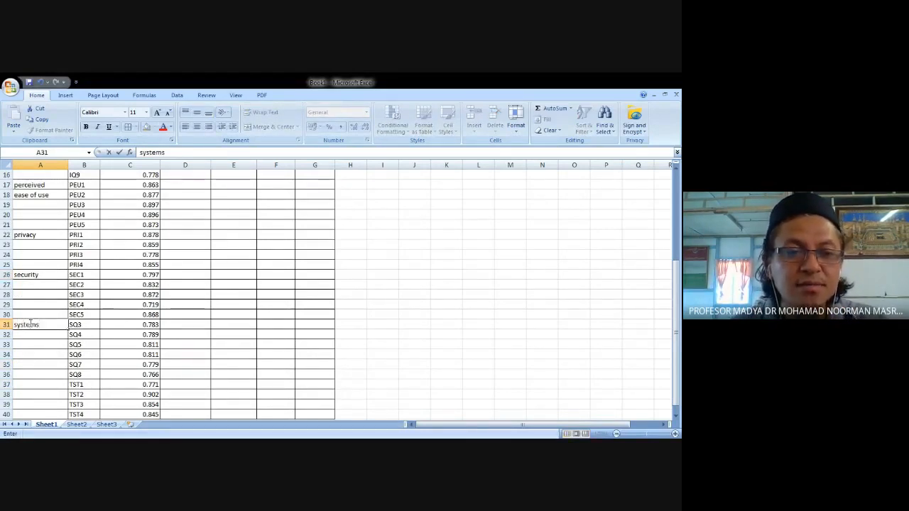
{"action": "left_click", "coordinate": [25, 335]}
{"action": "type", "text": "quality"}
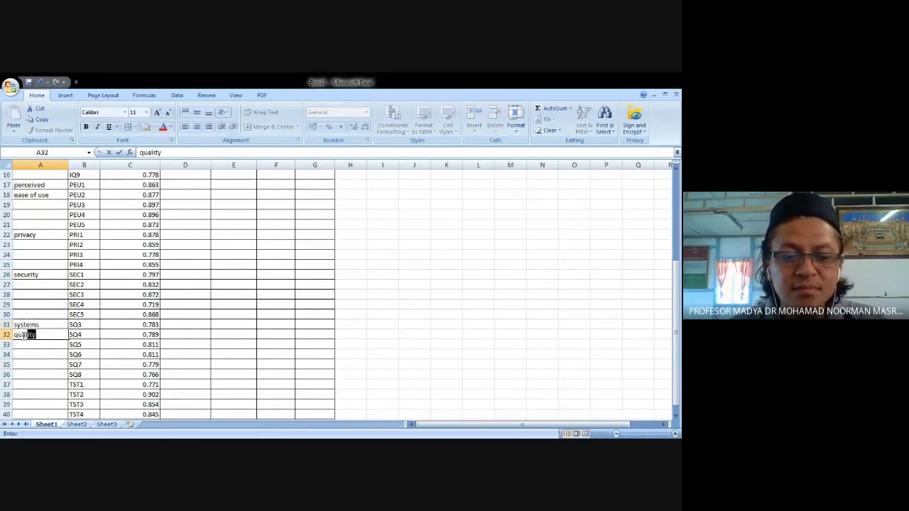
Label the TST items by entering "trust" in A37 beside TST1
{"action": "left_click", "coordinate": [23, 385]}
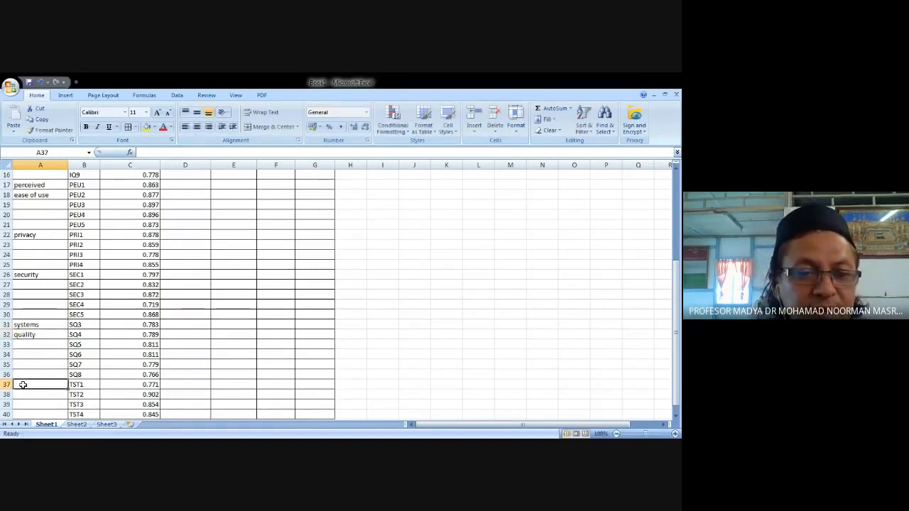
{"action": "type", "text": "t"}
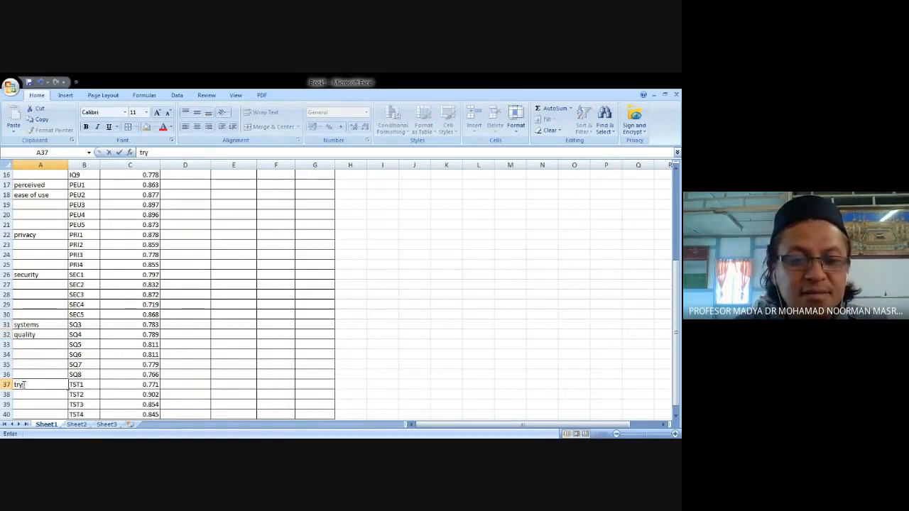
{"action": "type", "text": "ry"}
{"action": "key", "text": "BackSpace"}
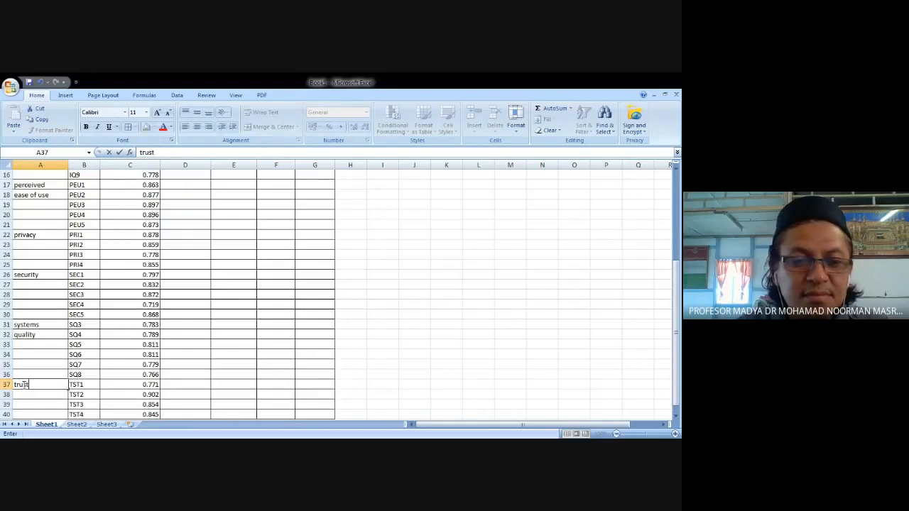
{"action": "left_click", "coordinate": [178, 365]}
{"action": "scroll", "coordinate": [179, 364], "scroll_direction": "down", "scroll_amount": 2}
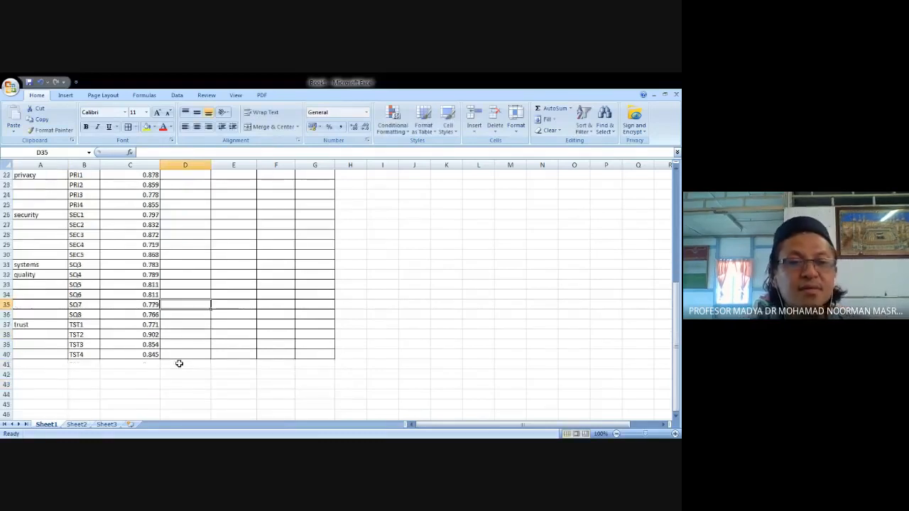
Enter the table headings "variable" in A4 and "item" in B4
{"action": "scroll", "coordinate": [180, 371], "scroll_direction": "up", "scroll_amount": 7}
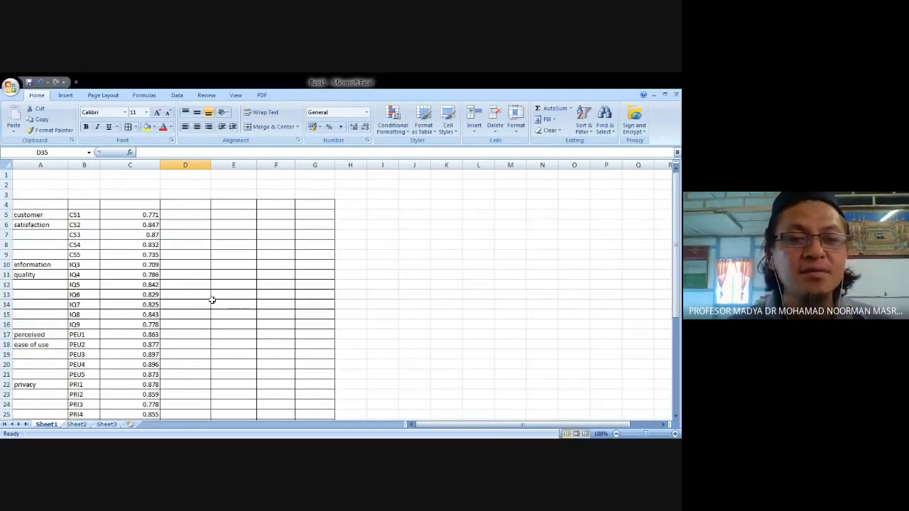
{"action": "left_click", "coordinate": [33, 205]}
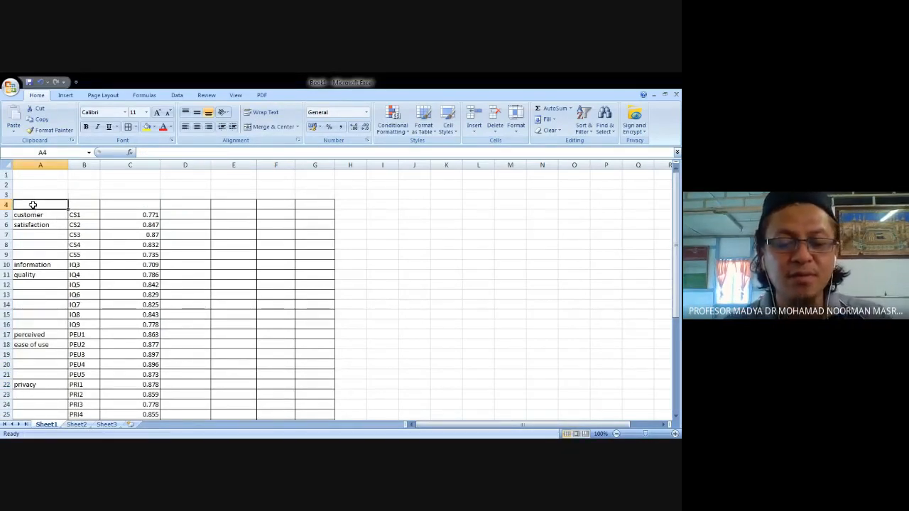
{"action": "type", "text": "variable"}
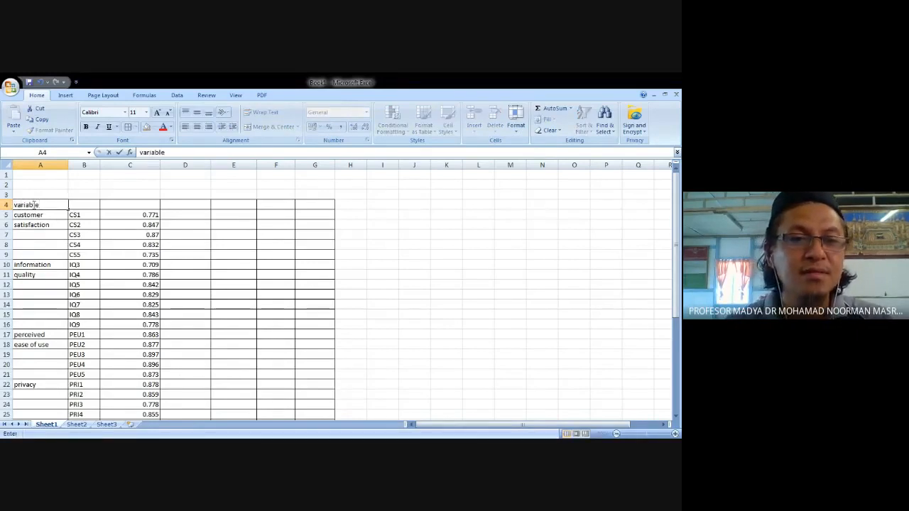
{"action": "left_click", "coordinate": [85, 204]}
{"action": "type", "text": "it"}
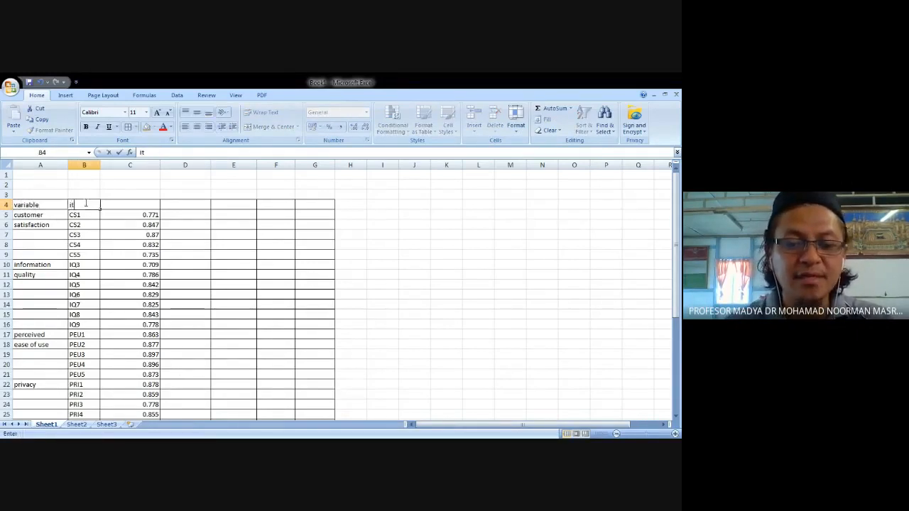
{"action": "type", "text": "enm"}
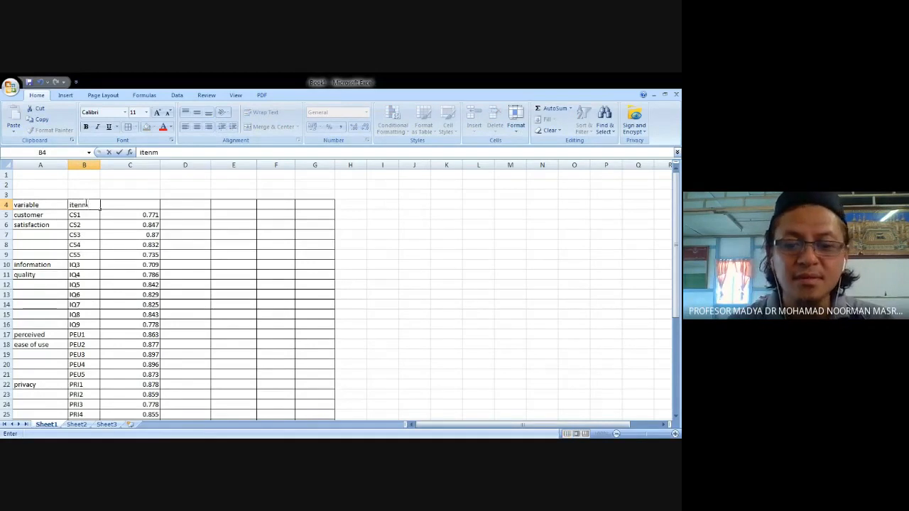
{"action": "key", "text": "BackSpace"}
{"action": "key", "text": "BackSpace"}
{"action": "type", "text": "m"}
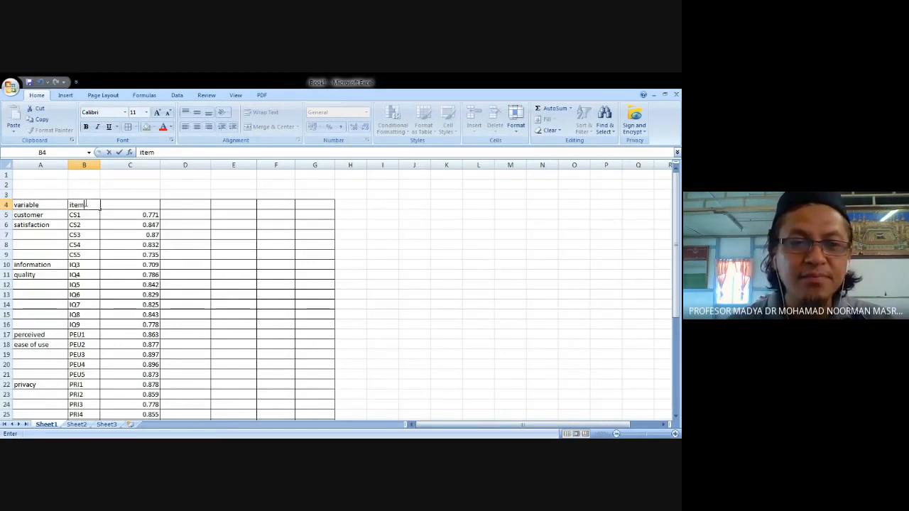
Enter the heading "item loading" in C4 above the loading values
{"action": "left_click", "coordinate": [125, 207]}
{"action": "type", "text": "iten"}
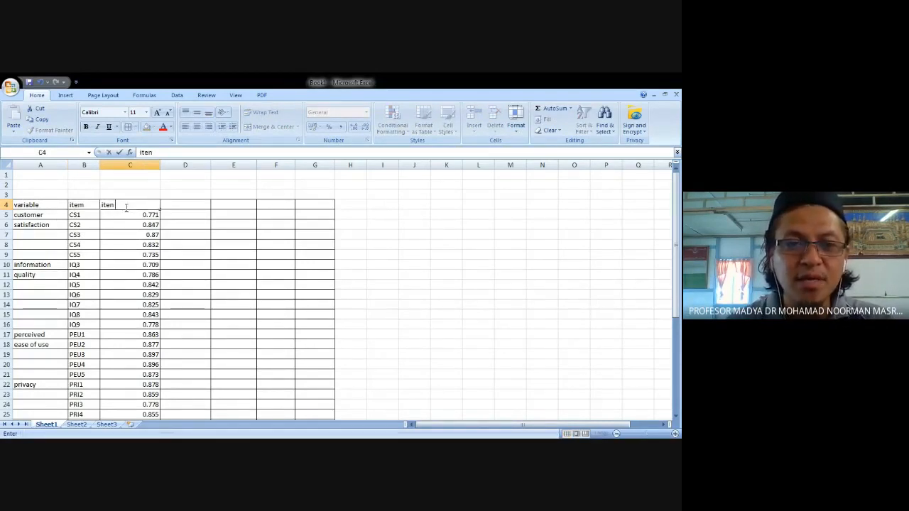
{"action": "key", "text": "BackSpace"}
{"action": "type", "text": "m loadin"}
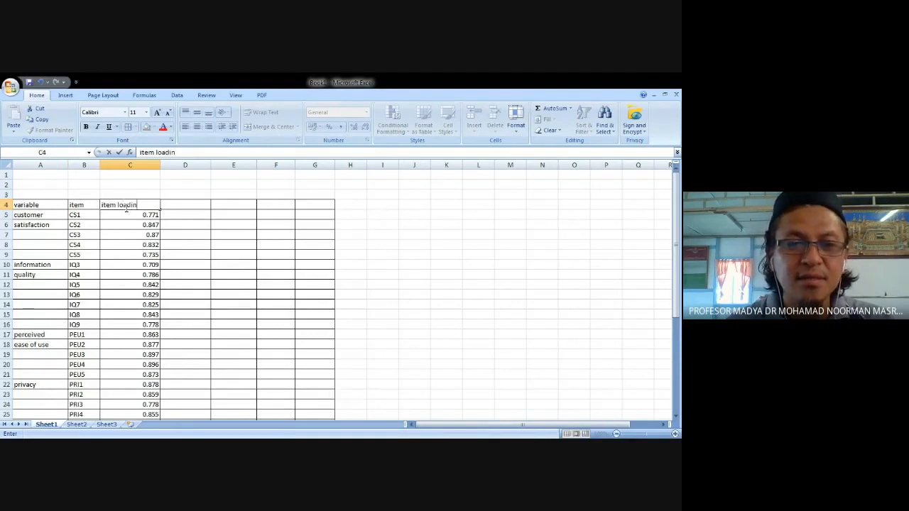
{"action": "type", "text": "g"}
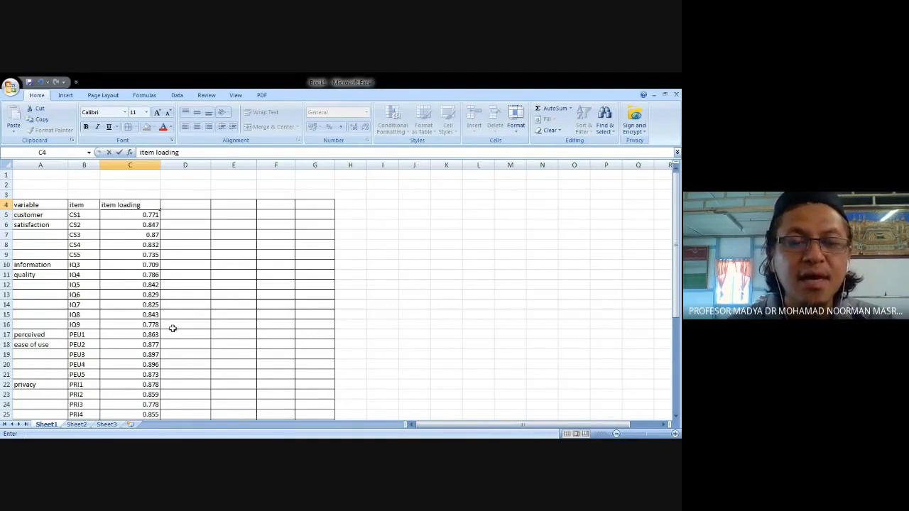
Enter the reliability headings "cronbach alpha" in D4 and "rho" in E4
{"action": "left_click", "coordinate": [191, 204]}
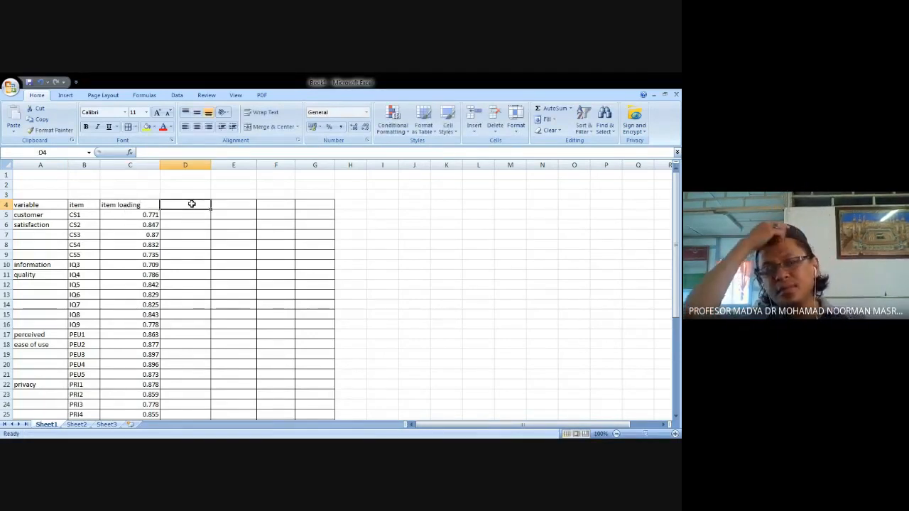
{"action": "type", "text": "cronbach"}
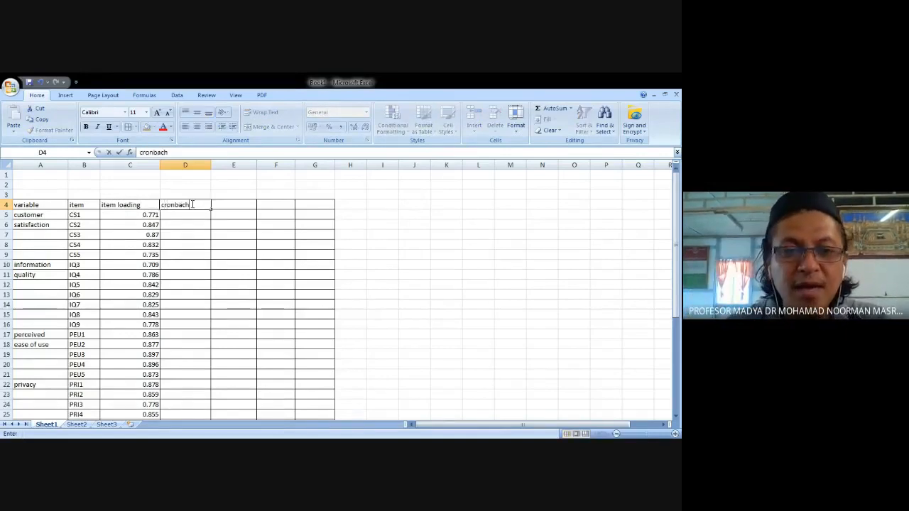
{"action": "type", "text": " alpha"}
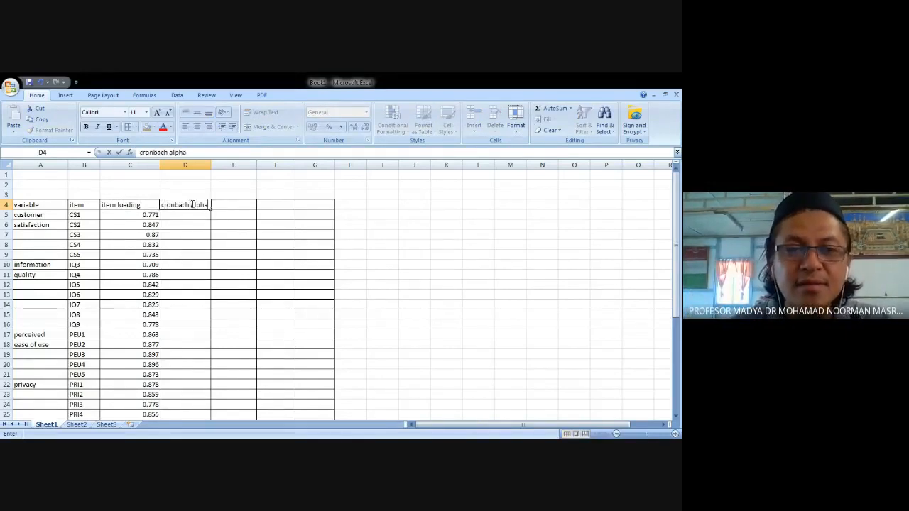
{"action": "left_click", "coordinate": [215, 306]}
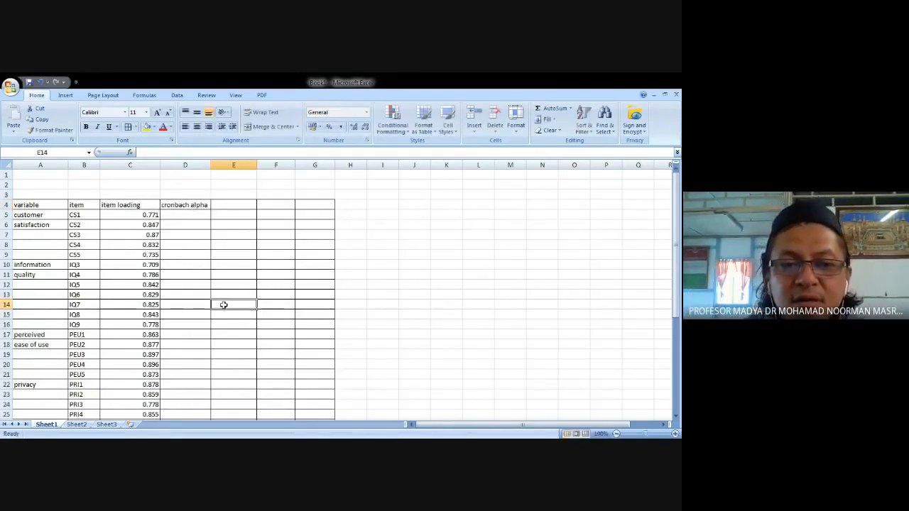
{"action": "left_click", "coordinate": [240, 205]}
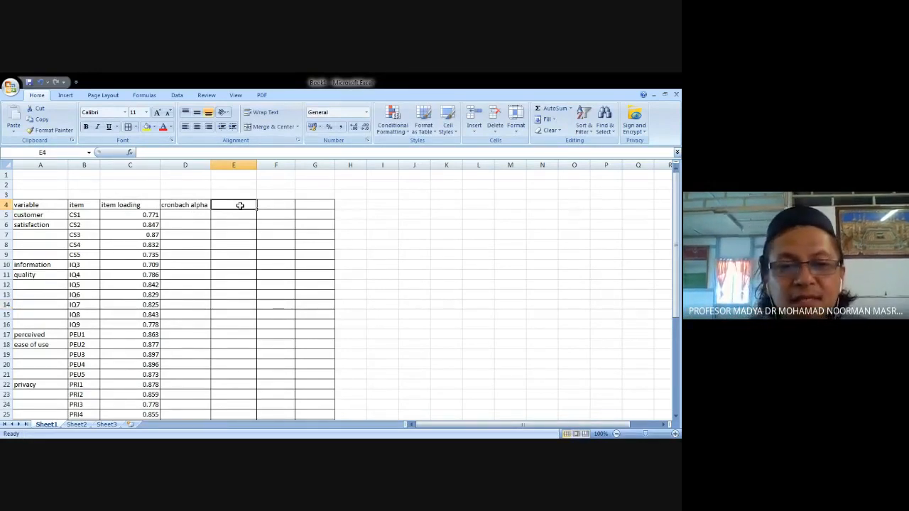
{"action": "type", "text": "rho"}
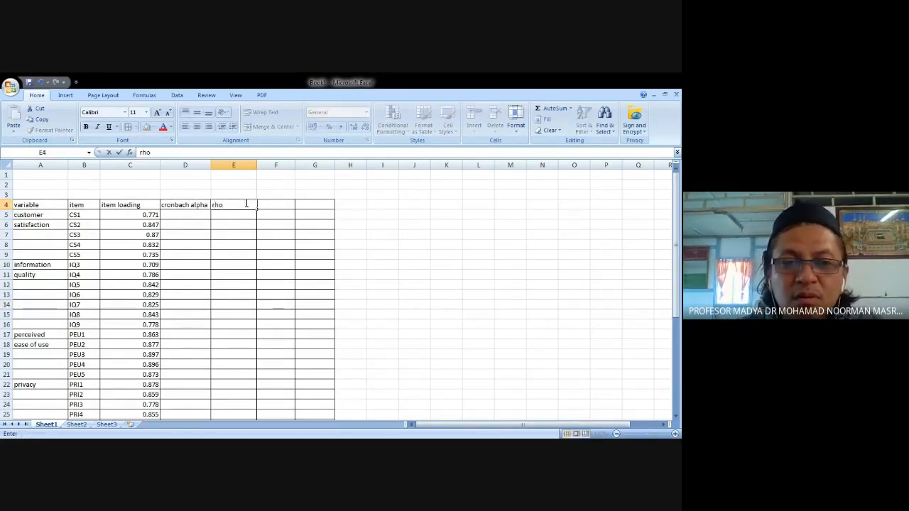
Enter the heading "composite reliability" in F4 and widen column F to fit it
{"action": "left_click", "coordinate": [273, 205]}
{"action": "type", "text": "com"}
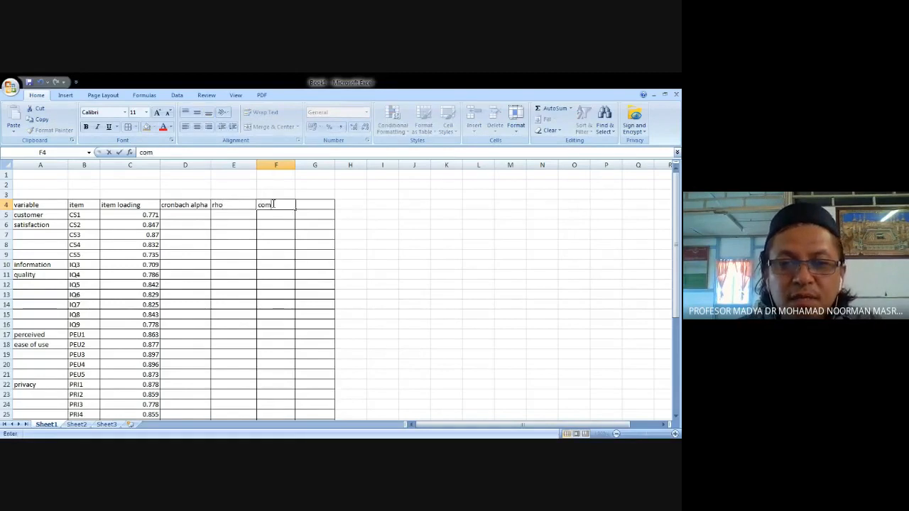
{"action": "type", "text": "posite "}
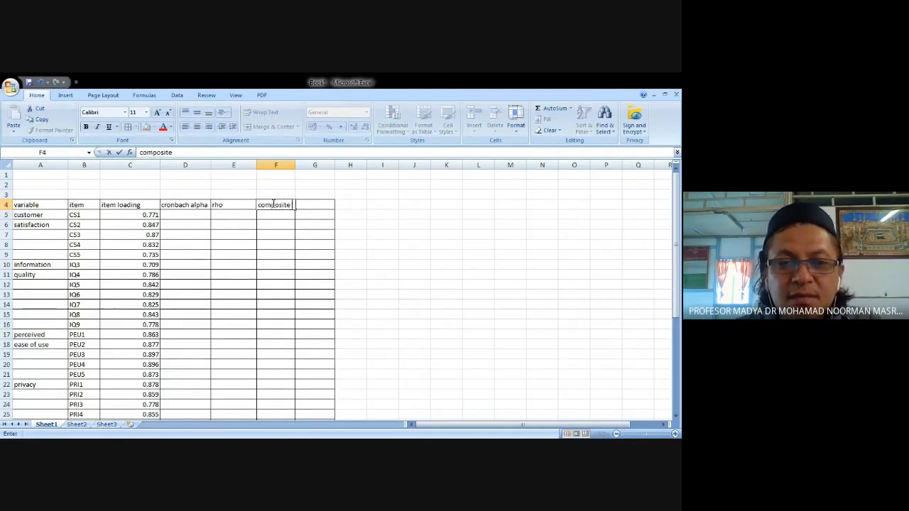
{"action": "type", "text": "reliability"}
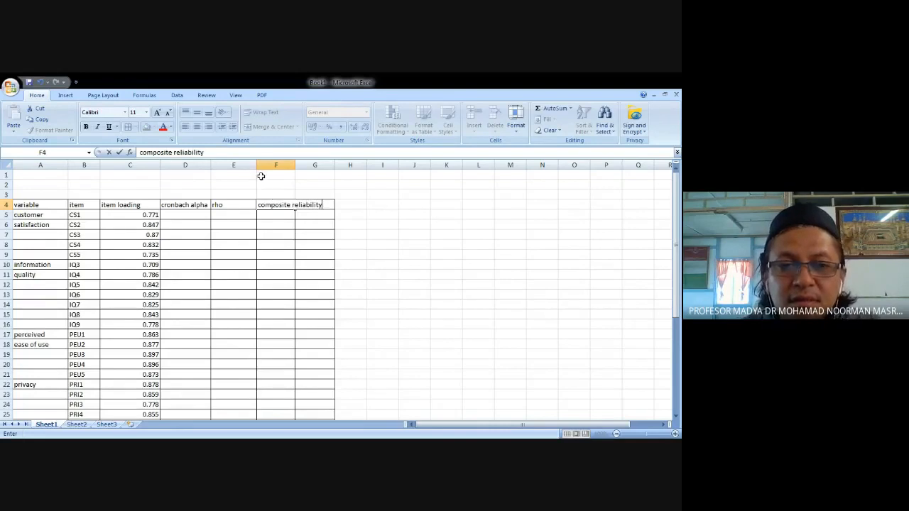
{"action": "left_click", "coordinate": [282, 205]}
{"action": "left_click", "coordinate": [417, 254]}
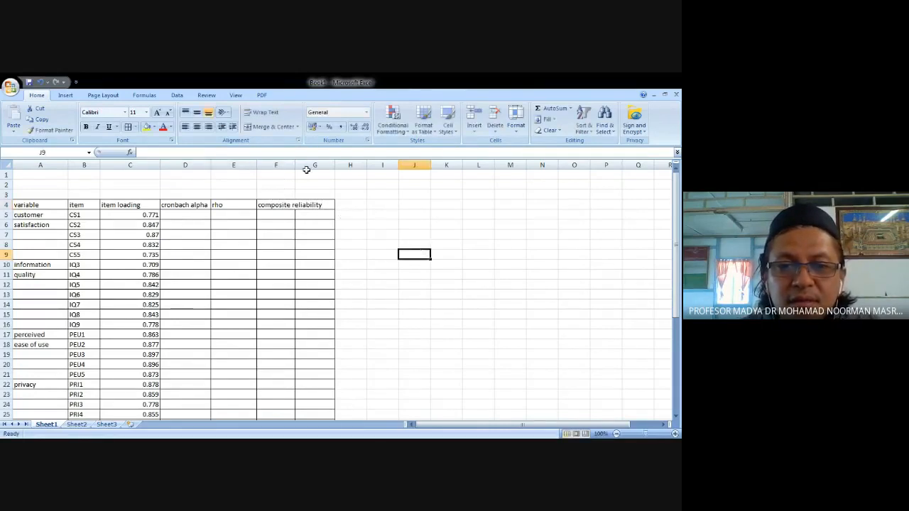
{"action": "left_click_drag", "start_coordinate": [297, 165], "coordinate": [332, 170]}
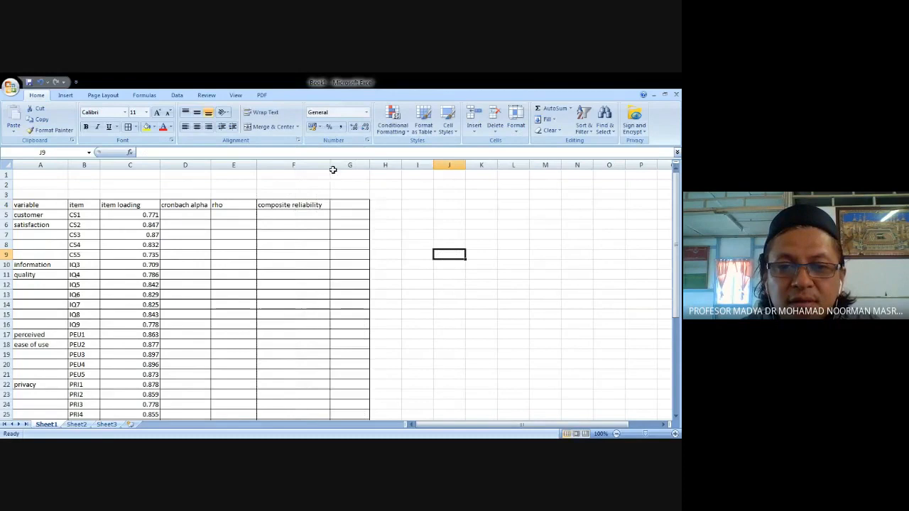
Enter the heading "avegare variance extracted" in G4 and widen column G to fit it
{"action": "left_click", "coordinate": [350, 204]}
{"action": "type", "text": "avegare vr"}
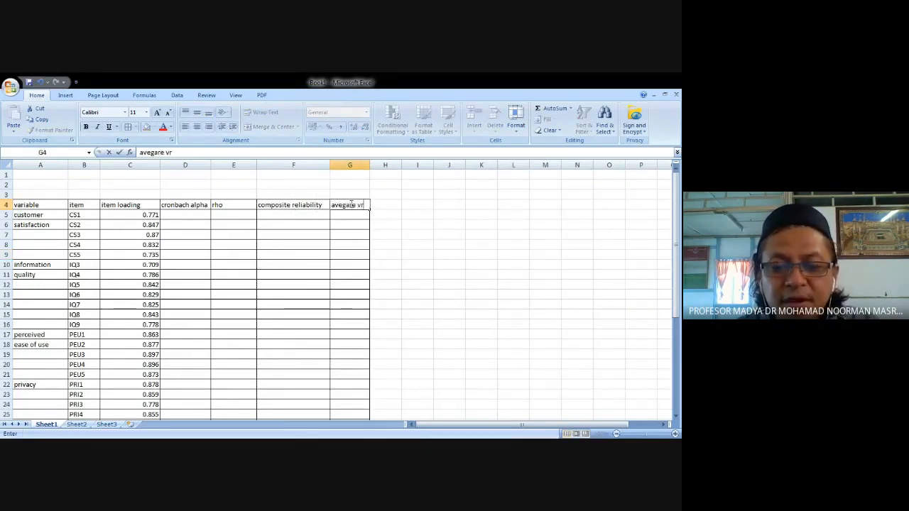
{"action": "key", "text": "BackSpace"}
{"action": "type", "text": "ainc"}
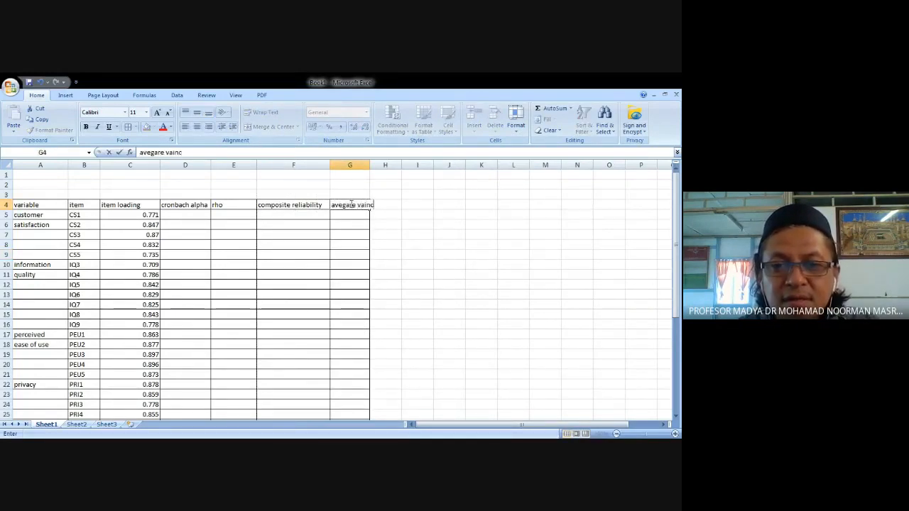
{"action": "key", "text": "BackSpace"}
{"action": "type", "text": "ra"}
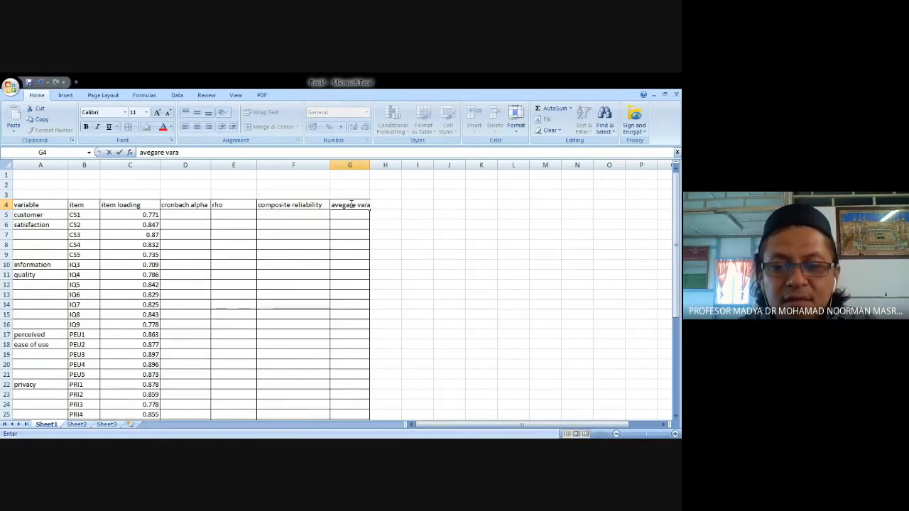
{"action": "key", "text": "BackSpace"}
{"action": "type", "text": "iance extracted"}
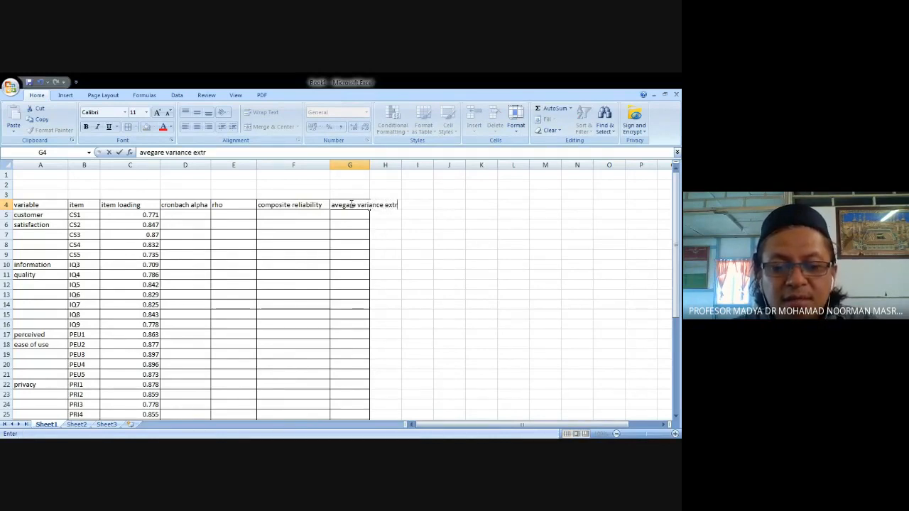
{"action": "left_click", "coordinate": [421, 302]}
{"action": "left_click_drag", "start_coordinate": [370, 165], "coordinate": [420, 171]}
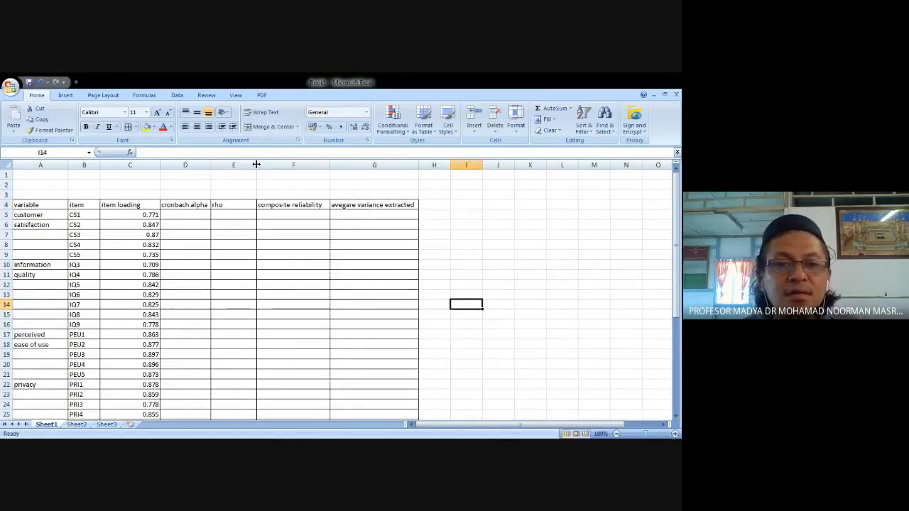
Narrow the rho column and delete columns D and E, which hold the cronbach alpha and rho headings
{"action": "left_click_drag", "start_coordinate": [257, 165], "coordinate": [240, 165]}
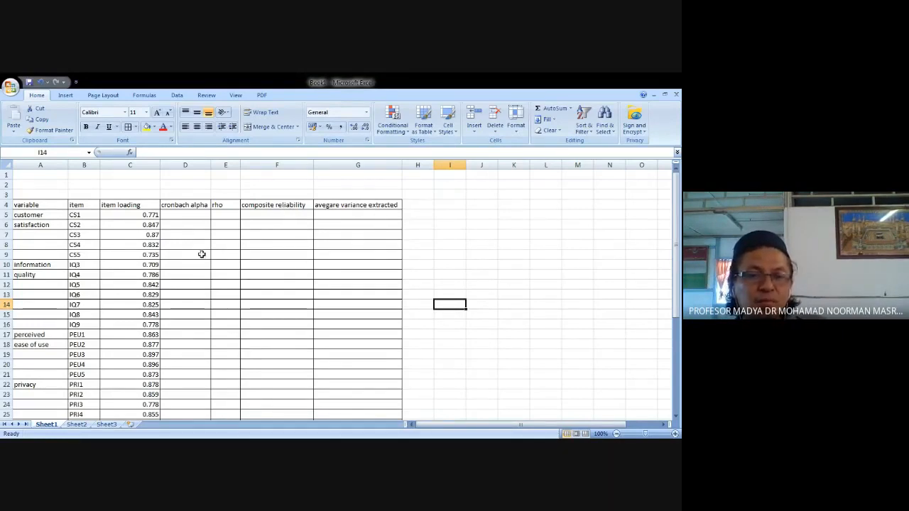
{"action": "left_click_drag", "start_coordinate": [185, 164], "coordinate": [224, 164]}
{"action": "right_click", "coordinate": [213, 164]}
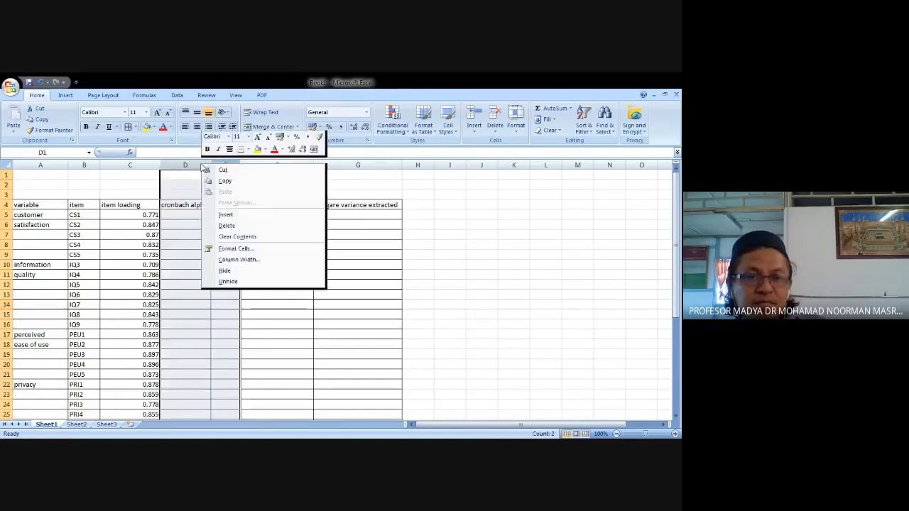
{"action": "left_click", "coordinate": [229, 226]}
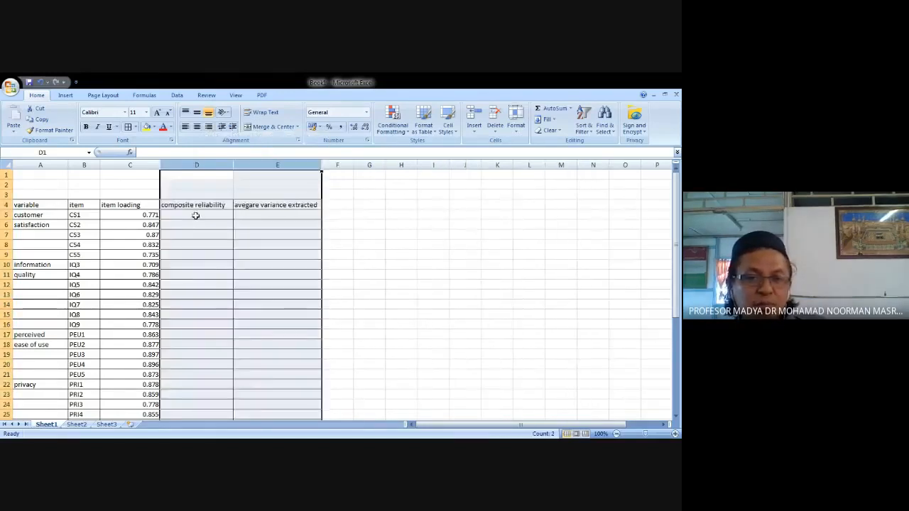
{"action": "left_click", "coordinate": [284, 232]}
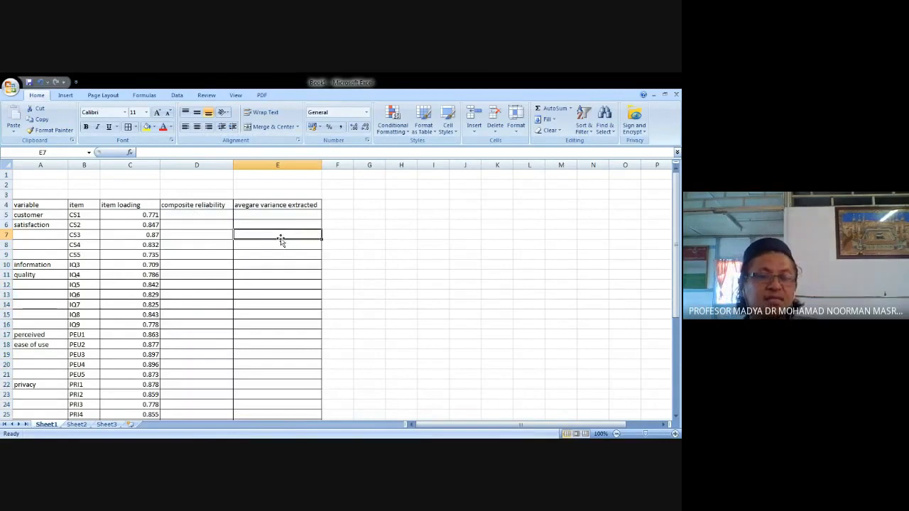
Copy the Construct Reliability and Validity matrix from the SmartPLS results in Excel format and switch back to the Excel table
{"action": "scroll", "coordinate": [178, 291], "scroll_direction": "down", "scroll_amount": 5}
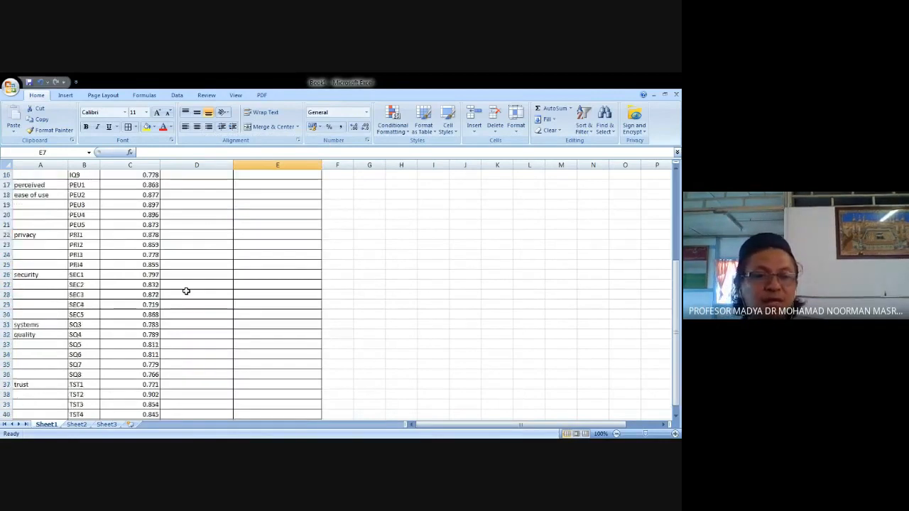
{"action": "scroll", "coordinate": [184, 291], "scroll_direction": "up", "scroll_amount": 4}
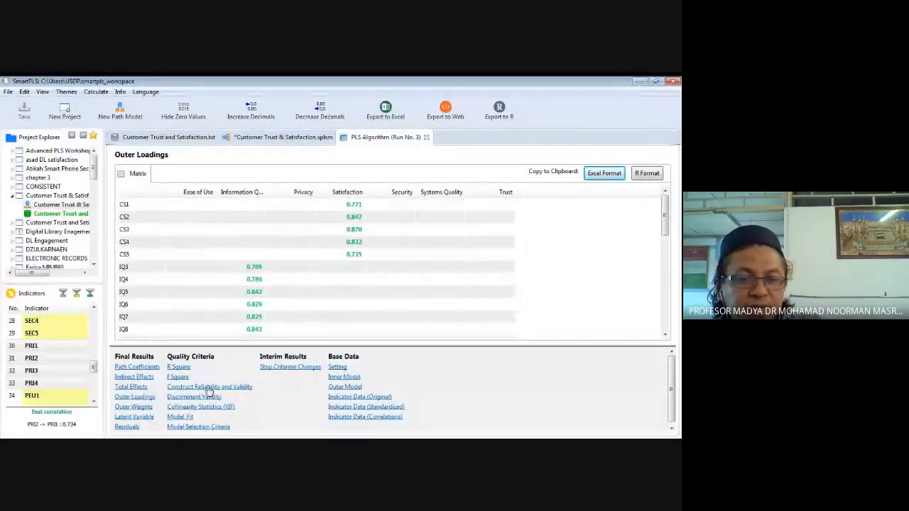
{"action": "left_click", "coordinate": [210, 390]}
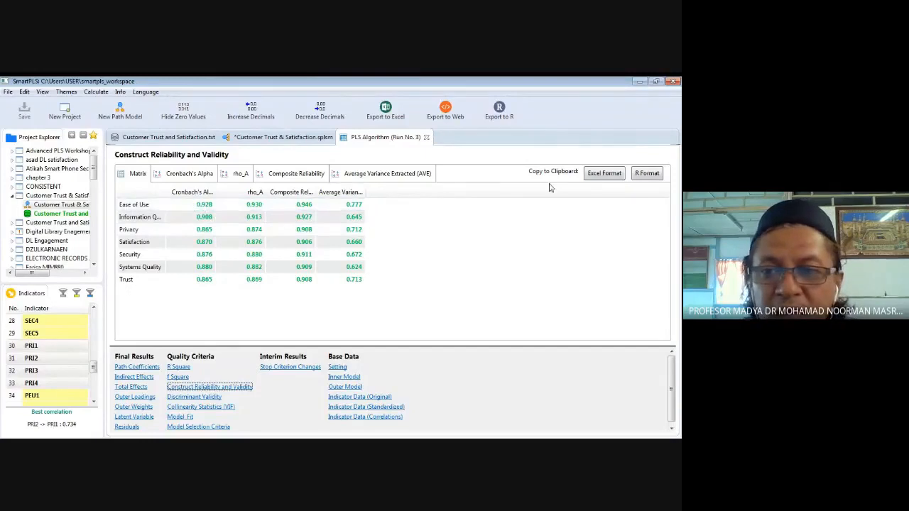
{"action": "left_click", "coordinate": [604, 174]}
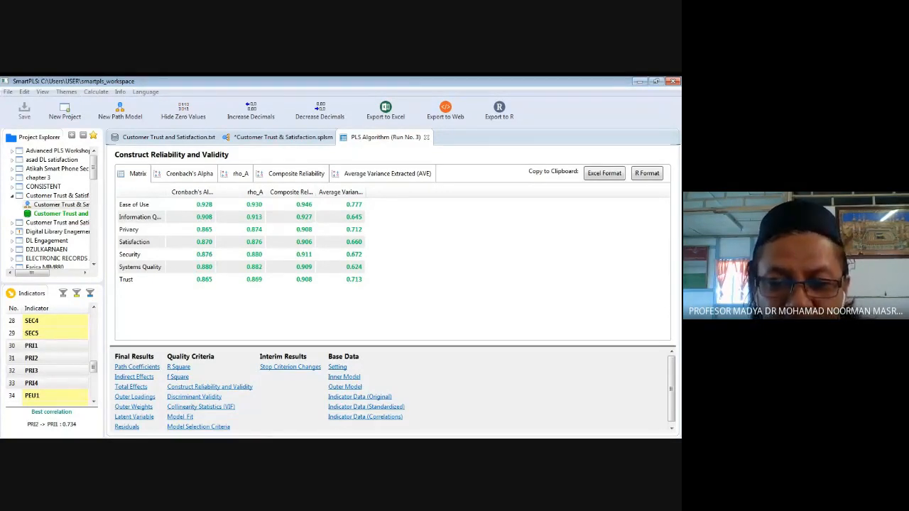
{"action": "key", "text": "alt+Tab"}
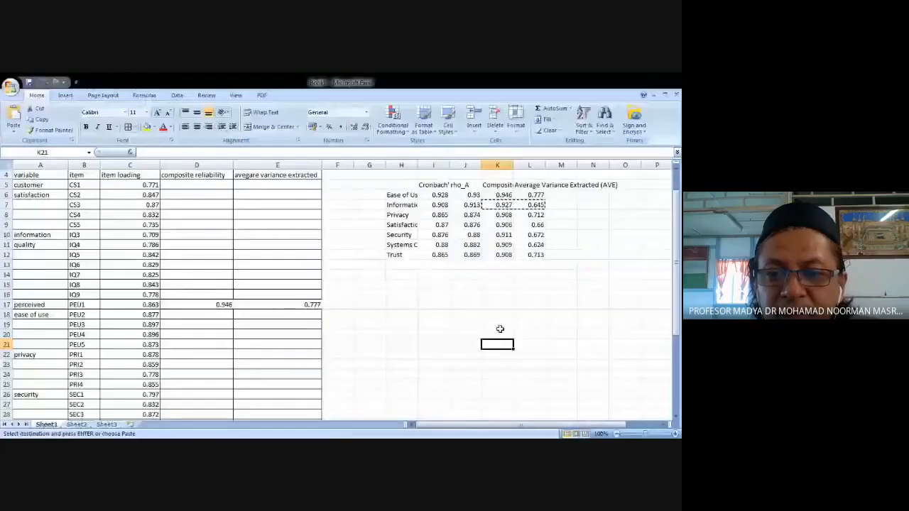
Copy the Ease of Use composite reliability and AVE, 0.946 and 0.777, into D17:E17 beside PEU1
{"action": "left_click", "coordinate": [469, 285]}
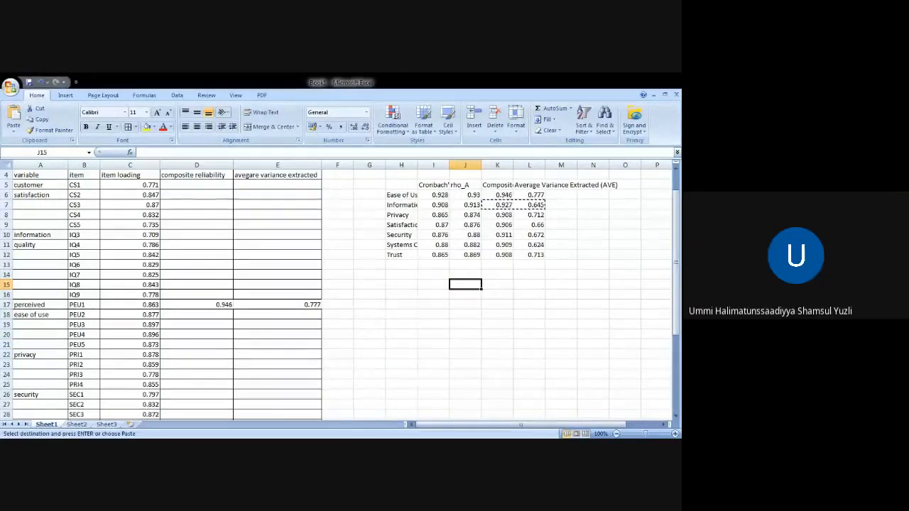
{"action": "left_click", "coordinate": [560, 265]}
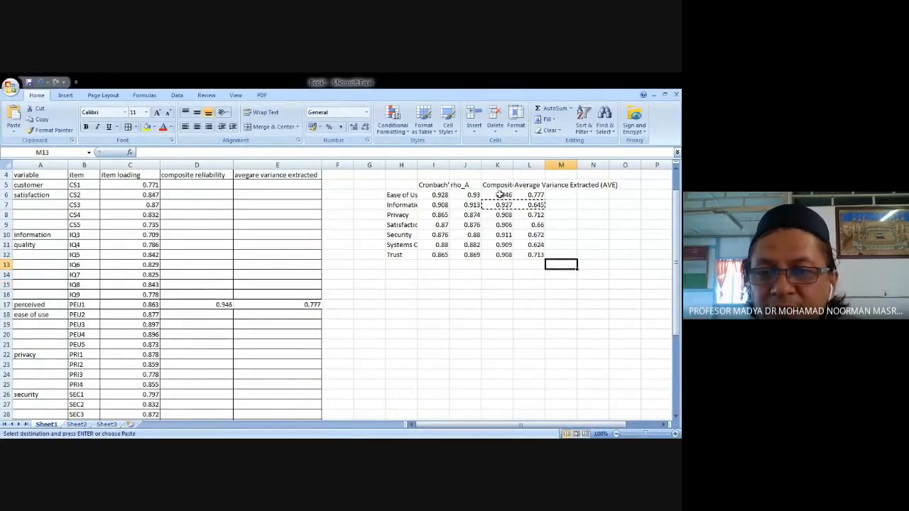
{"action": "left_click_drag", "start_coordinate": [500, 195], "coordinate": [528, 195]}
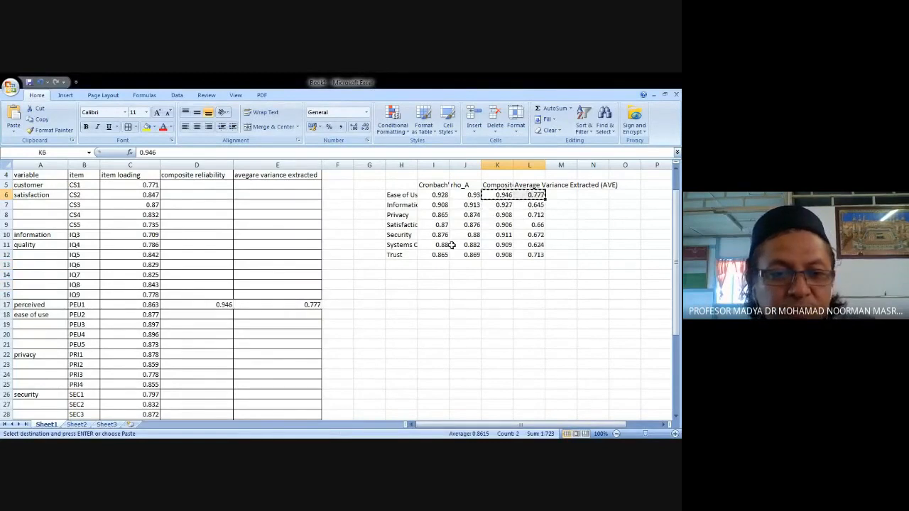
{"action": "left_click_drag", "start_coordinate": [221, 305], "coordinate": [277, 306]}
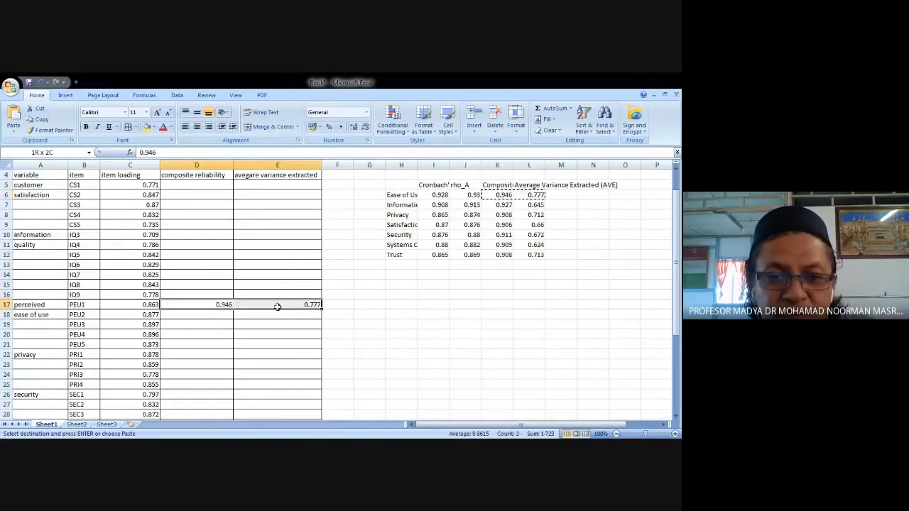
{"action": "left_click", "coordinate": [496, 343]}
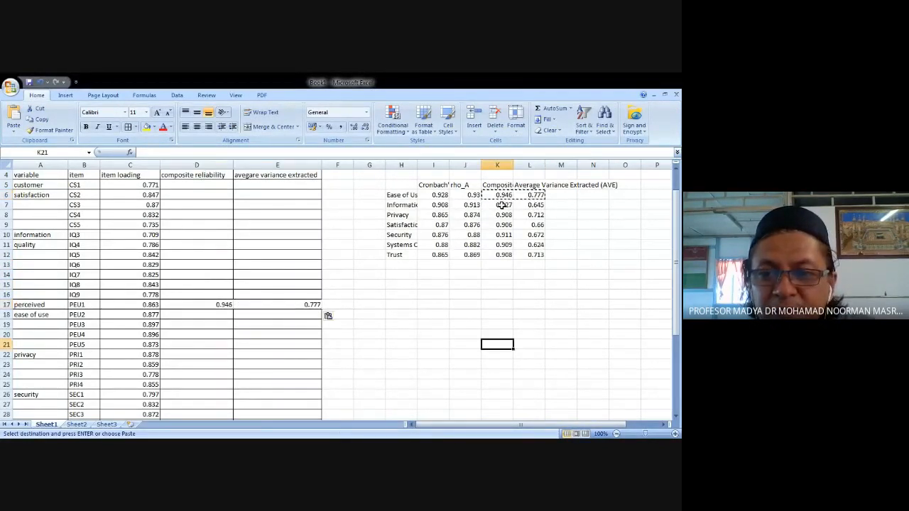
Copy the Information Quality composite reliability and AVE, 0.927 and 0.645, into D10:E10 beside IQ3
{"action": "left_click_drag", "start_coordinate": [499, 206], "coordinate": [527, 205]}
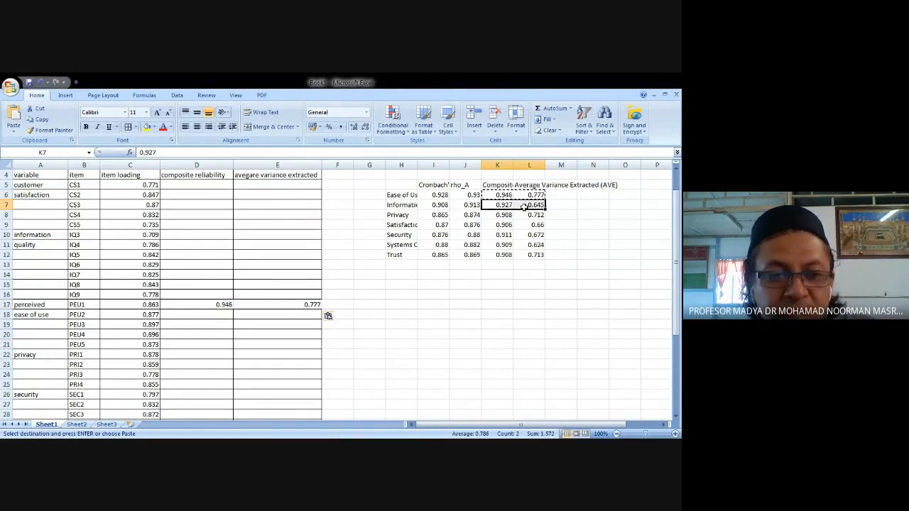
{"action": "left_click_drag", "start_coordinate": [213, 235], "coordinate": [252, 235]}
{"action": "key", "text": "ctrl+v"}
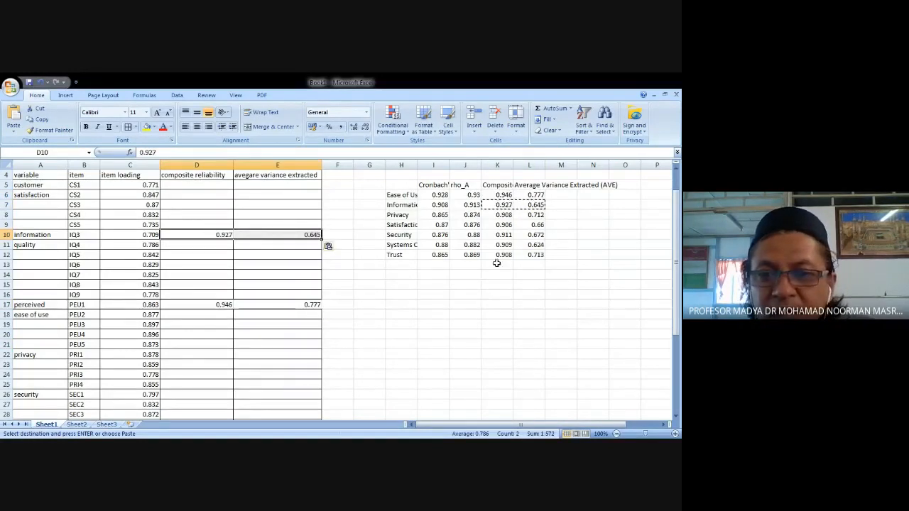
Copy the Privacy composite reliability and AVE, 0.908 and 0.712, into D22:E22 beside PRI1
{"action": "left_click_drag", "start_coordinate": [499, 214], "coordinate": [529, 215]}
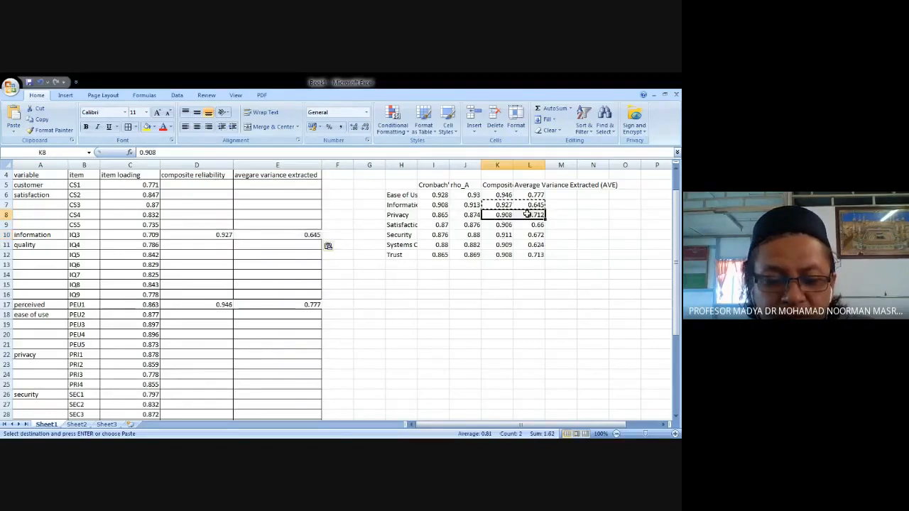
{"action": "key", "text": "ctrl+c"}
{"action": "left_click_drag", "start_coordinate": [226, 355], "coordinate": [257, 353]}
{"action": "key", "text": "ctrl+v"}
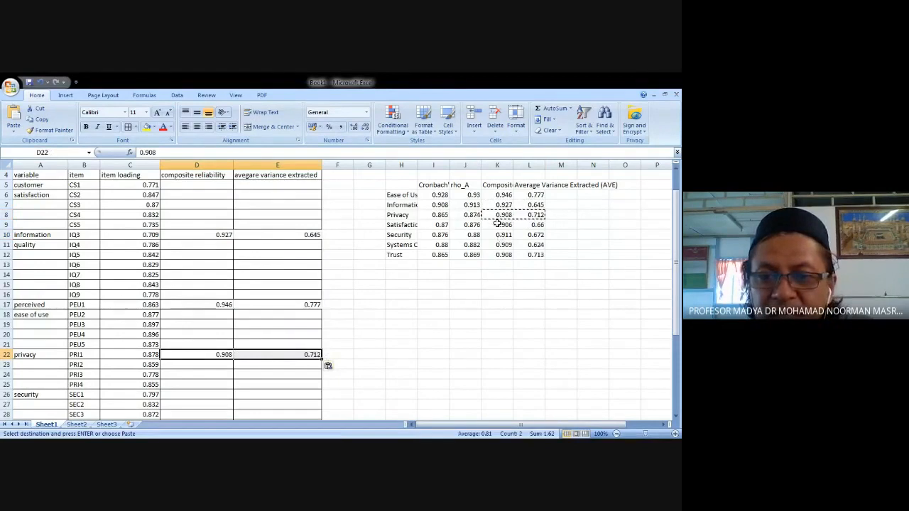
Copy the Satisfaction composite reliability and AVE, 0.906 and 0.66, into D5:E5 beside CS1
{"action": "left_click", "coordinate": [500, 224]}
{"action": "left_click_drag", "start_coordinate": [500, 225], "coordinate": [531, 225]}
{"action": "key", "text": "ctrl+c"}
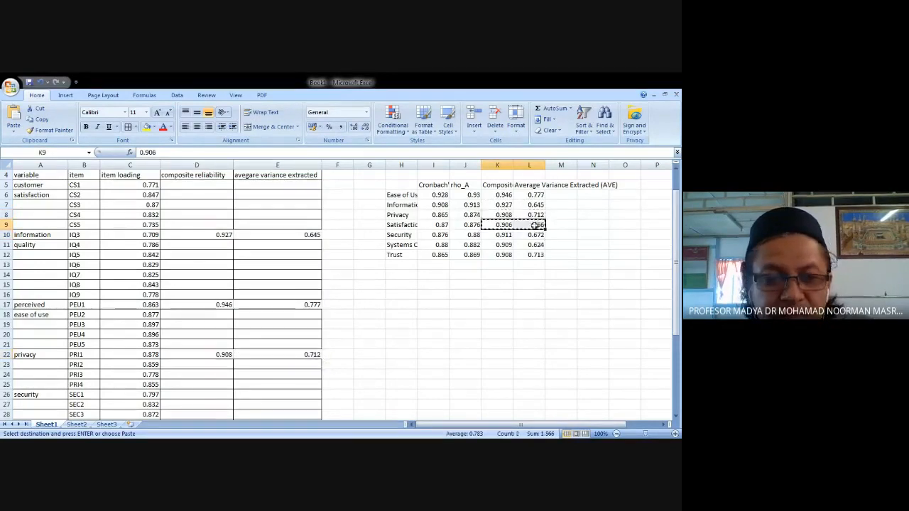
{"action": "left_click_drag", "start_coordinate": [217, 185], "coordinate": [258, 185]}
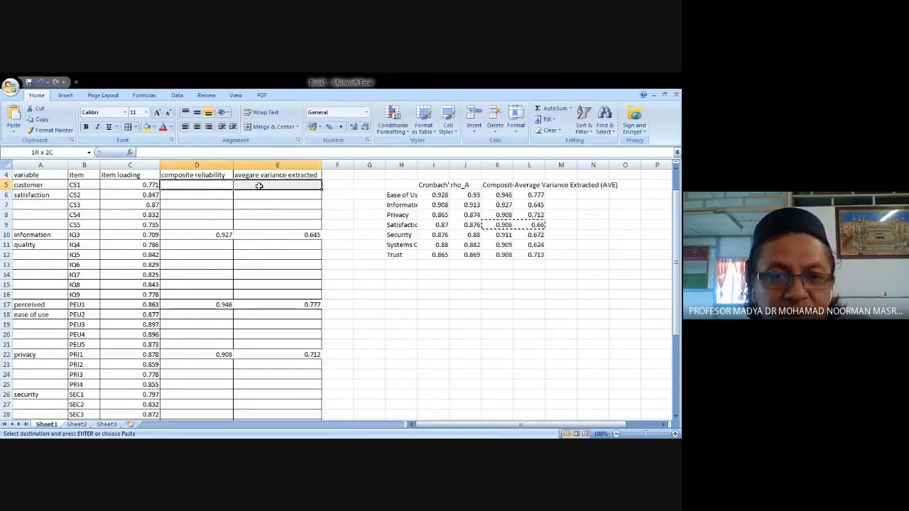
{"action": "key", "text": "ctrl+v"}
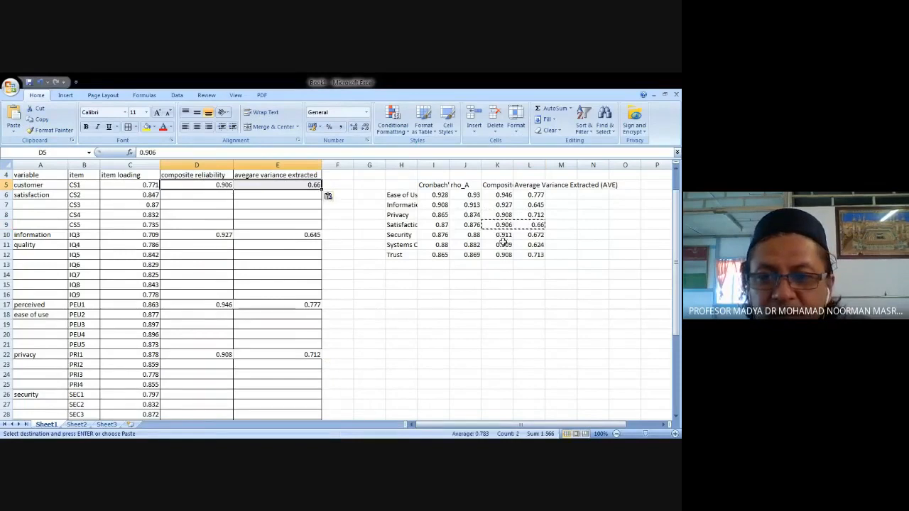
Copy the Security composite reliability and AVE, 0.911 and 0.672, into D26:E26 beside SEC1
{"action": "left_click_drag", "start_coordinate": [501, 236], "coordinate": [533, 235]}
{"action": "key", "text": "ctrl+c"}
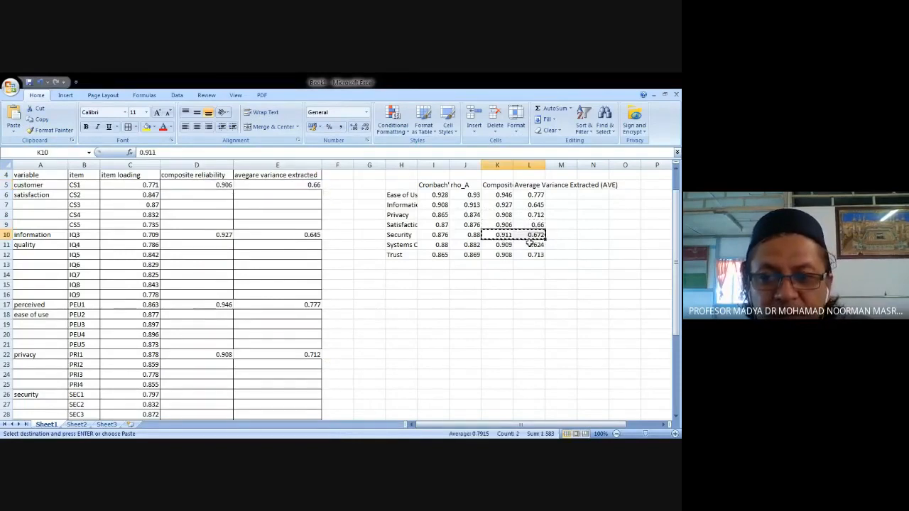
{"action": "scroll", "coordinate": [410, 315], "scroll_direction": "down", "scroll_amount": 1}
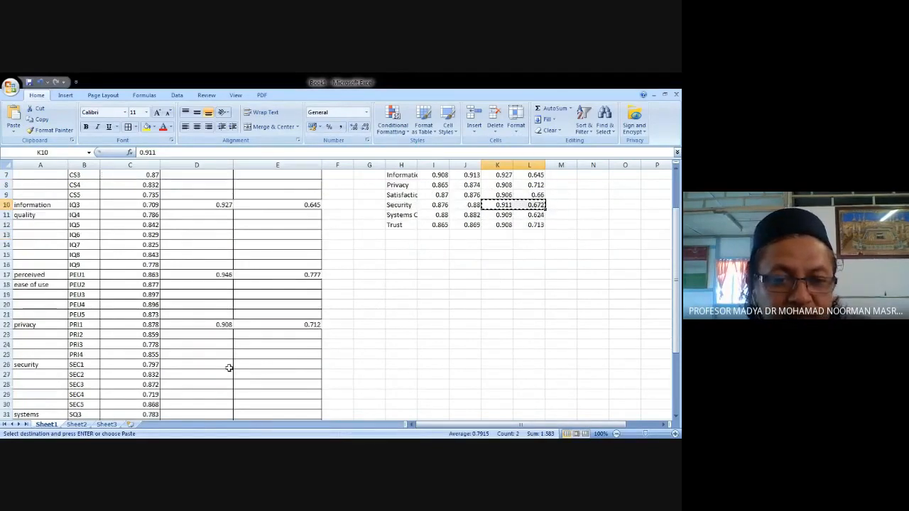
{"action": "left_click_drag", "start_coordinate": [226, 365], "coordinate": [238, 364]}
{"action": "key", "text": "ctrl+v"}
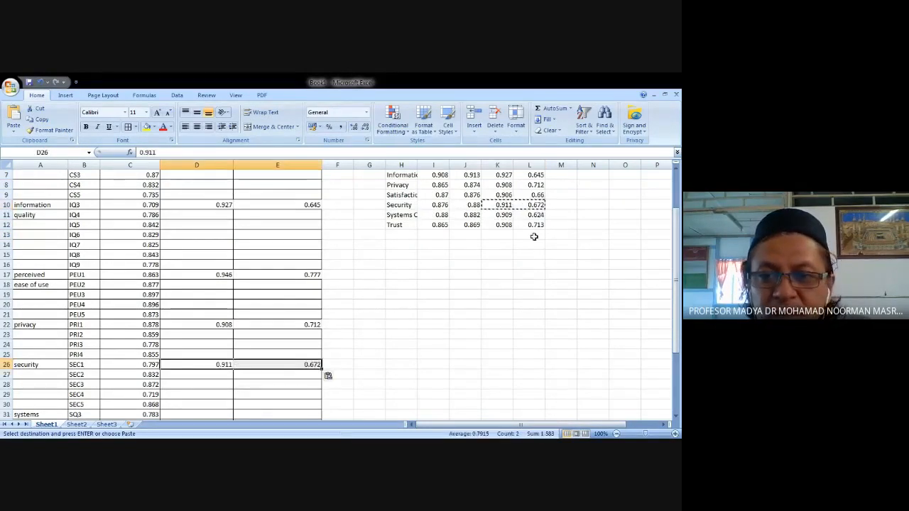
Copy the Systems Quality composite reliability and AVE, 0.909 and 0.624, into D31:E31 beside SQ3
{"action": "left_click_drag", "start_coordinate": [504, 214], "coordinate": [530, 217]}
{"action": "key", "text": "ctrl+c"}
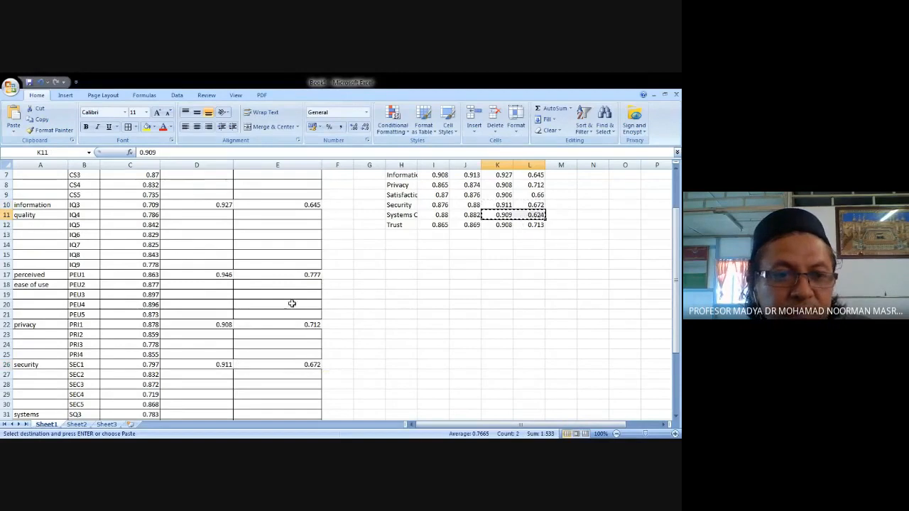
{"action": "scroll", "coordinate": [288, 338], "scroll_direction": "down", "scroll_amount": 1}
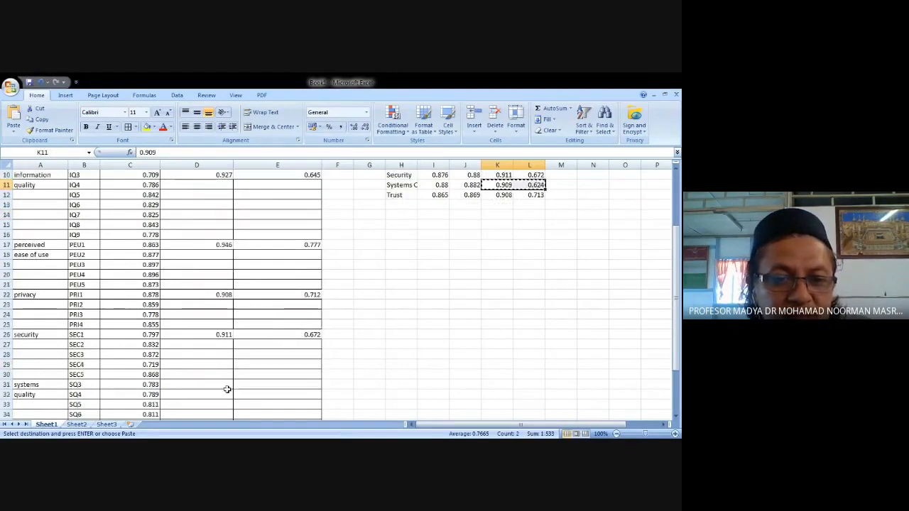
{"action": "left_click_drag", "start_coordinate": [225, 384], "coordinate": [253, 384]}
{"action": "key", "text": "ctrl+v"}
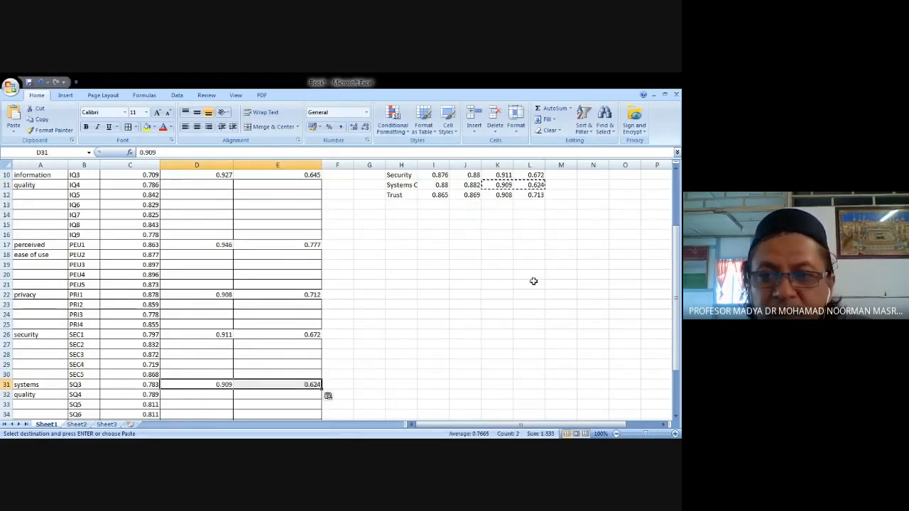
Copy the Trust composite reliability and AVE, 0.908 and 0.713, into D37:E37 beside TST1
{"action": "left_click", "coordinate": [504, 193]}
{"action": "left_click_drag", "start_coordinate": [504, 193], "coordinate": [536, 194]}
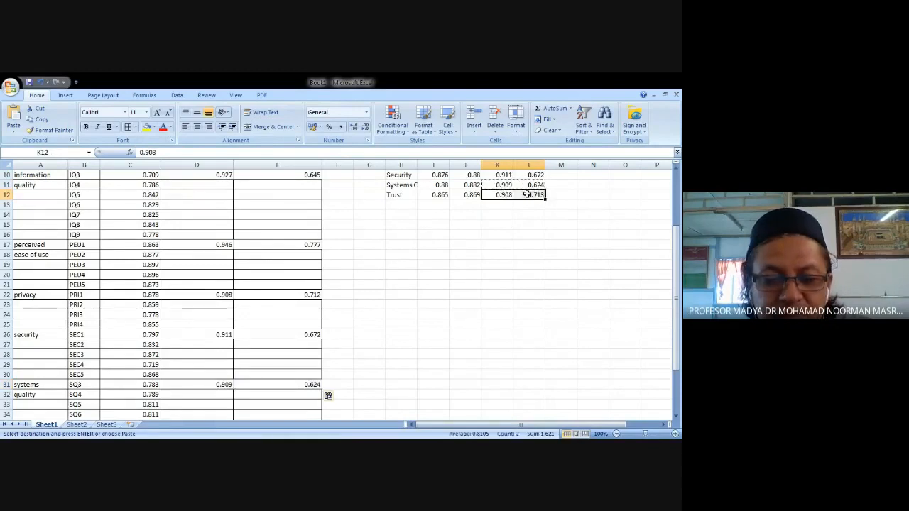
{"action": "key", "text": "ctrl+c"}
{"action": "scroll", "coordinate": [285, 404], "scroll_direction": "down", "scroll_amount": 2}
{"action": "left_click_drag", "start_coordinate": [225, 384], "coordinate": [283, 387]}
{"action": "key", "text": "ctrl+v"}
{"action": "left_click", "coordinate": [431, 363]}
Review the completed reporting table from the header row down, examining the composite reliability column for every construct
{"action": "scroll", "coordinate": [439, 363], "scroll_direction": "up", "scroll_amount": 2}
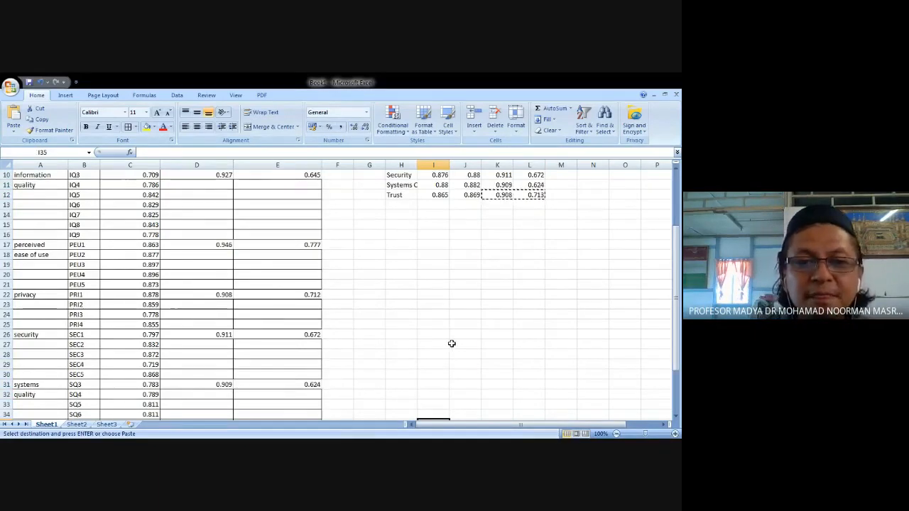
{"action": "scroll", "coordinate": [451, 343], "scroll_direction": "up", "scroll_amount": 1}
{"action": "scroll", "coordinate": [451, 343], "scroll_direction": "up", "scroll_amount": 2}
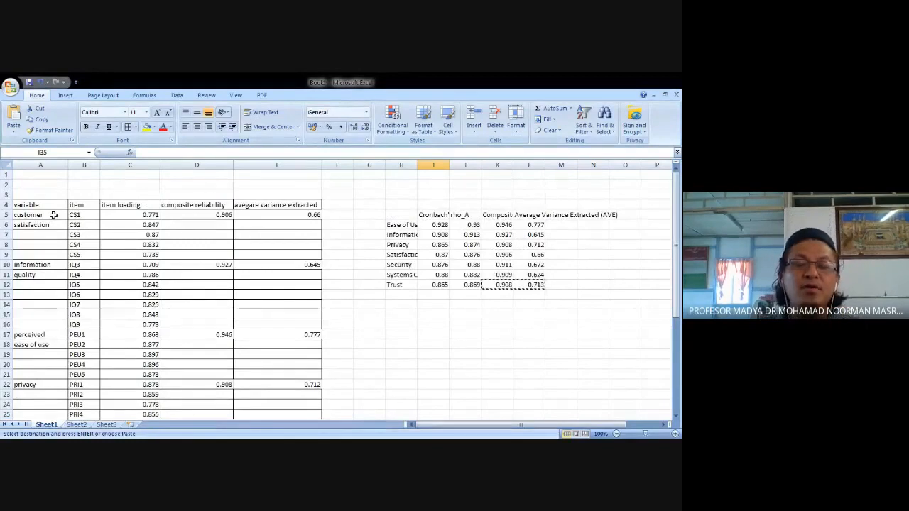
{"action": "left_click", "coordinate": [206, 206]}
{"action": "left_click", "coordinate": [212, 165]}
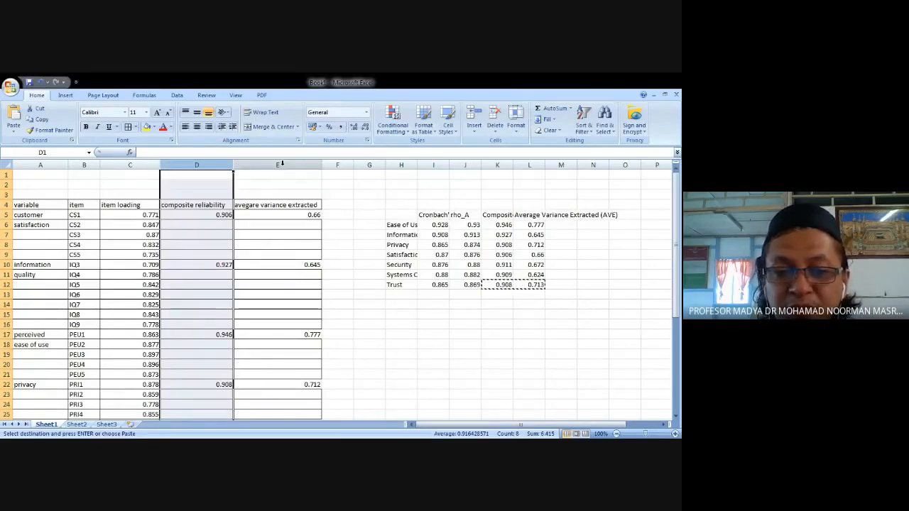
{"action": "scroll", "coordinate": [290, 374], "scroll_direction": "down", "scroll_amount": 3}
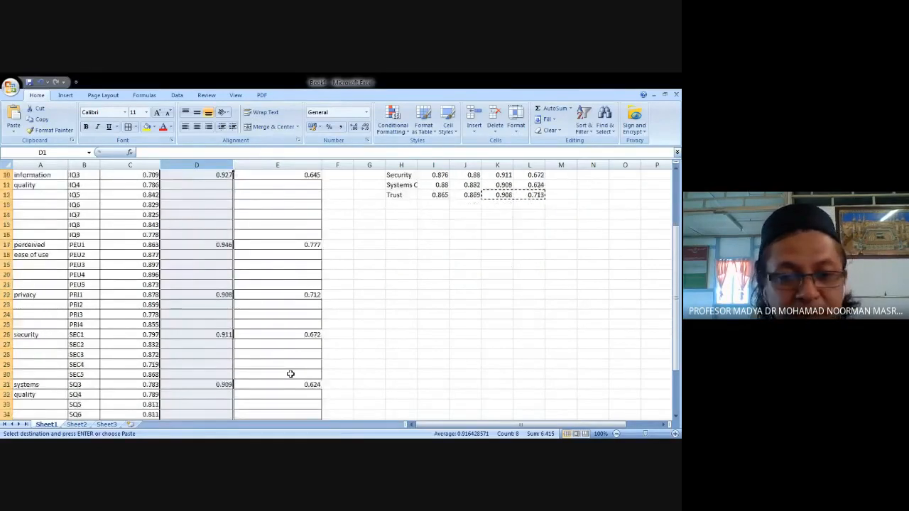
{"action": "scroll", "coordinate": [291, 373], "scroll_direction": "down", "scroll_amount": 2}
{"action": "scroll", "coordinate": [291, 374], "scroll_direction": "up", "scroll_amount": 5}
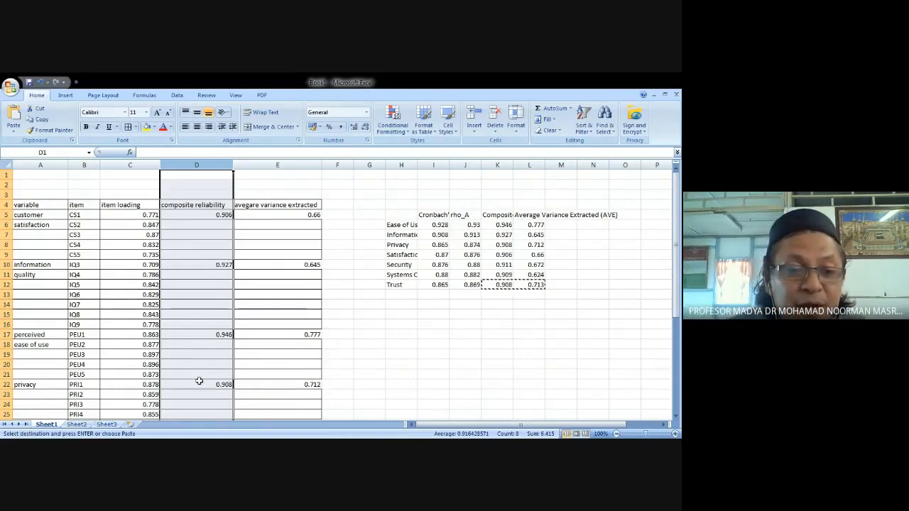
{"action": "scroll", "coordinate": [199, 382], "scroll_direction": "down", "scroll_amount": 1}
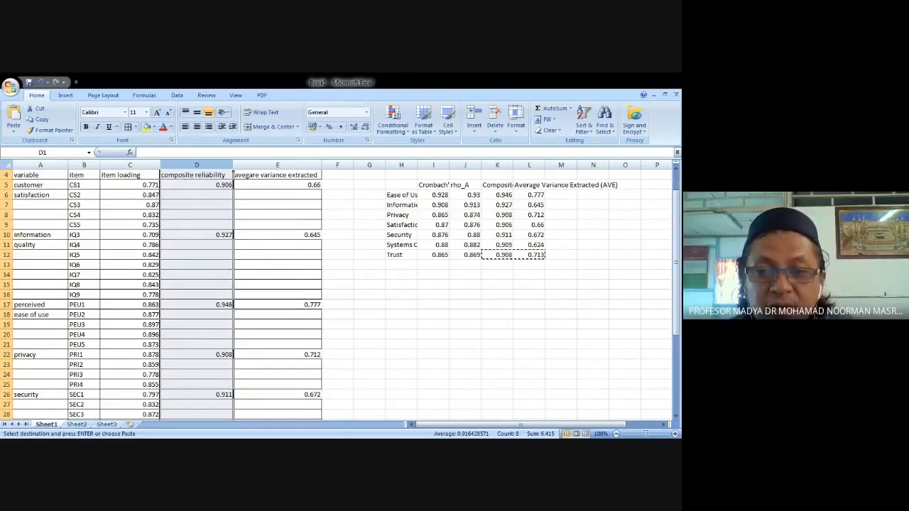
{"action": "left_click", "coordinate": [197, 305]}
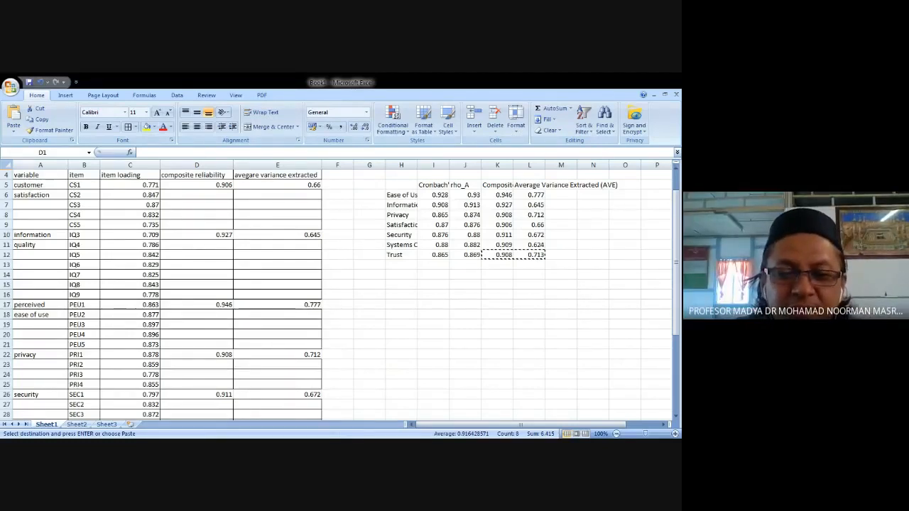
{"action": "key", "text": "ctrl+space"}
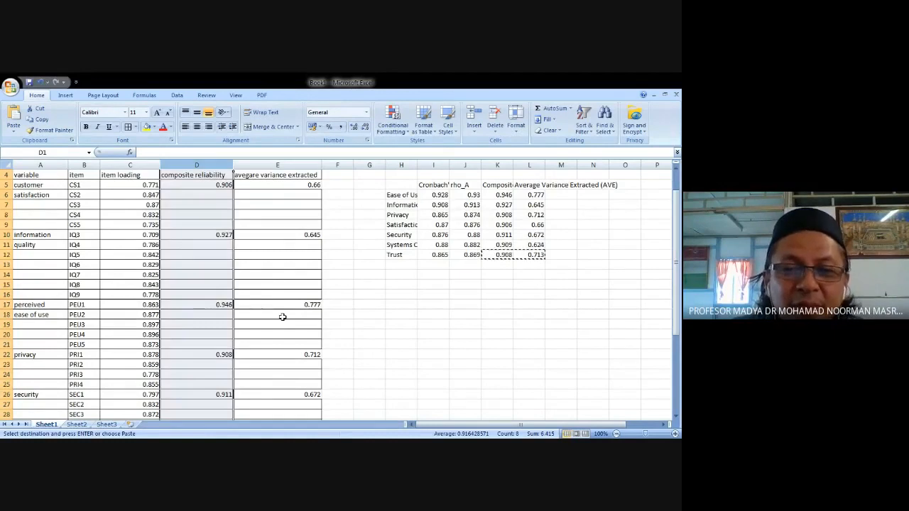
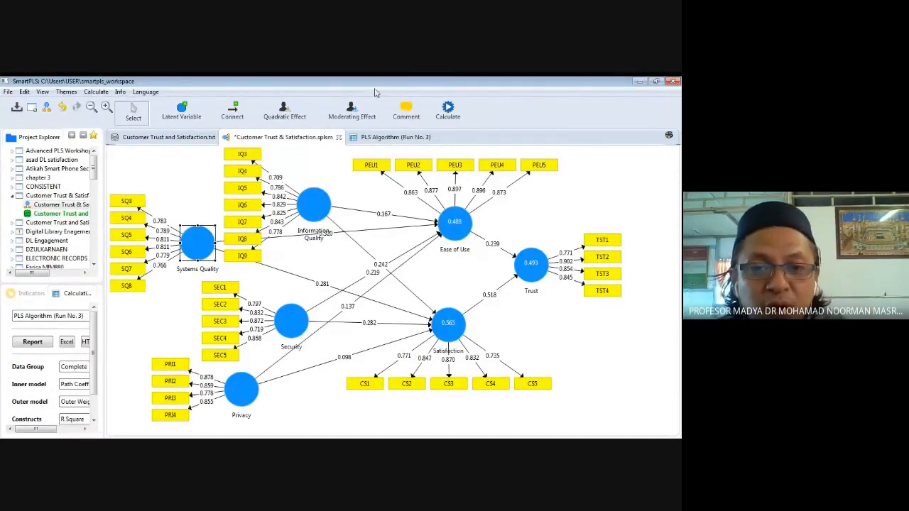
Switch to SmartPLS and view the discriminant validity and the construct reliability and validity results of PLS Algorithm (Run No. 3)
{"action": "left_click", "coordinate": [379, 138]}
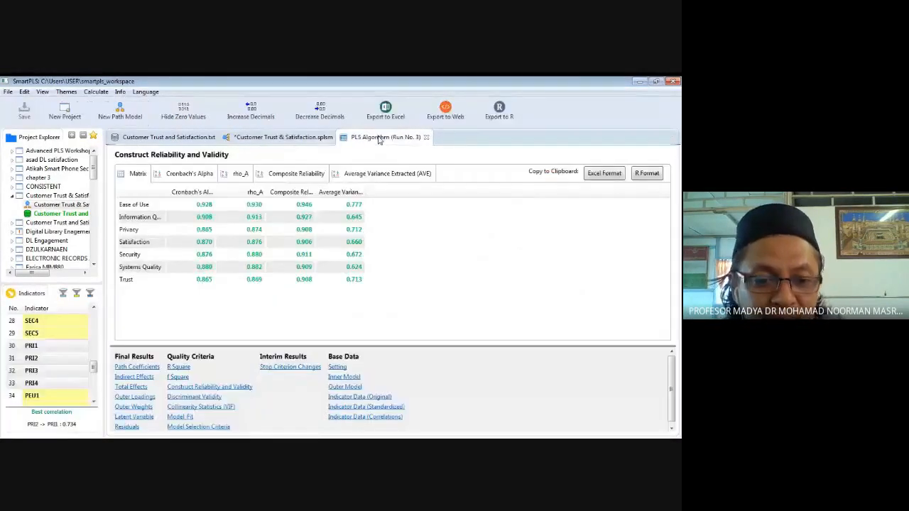
{"action": "left_click", "coordinate": [186, 397]}
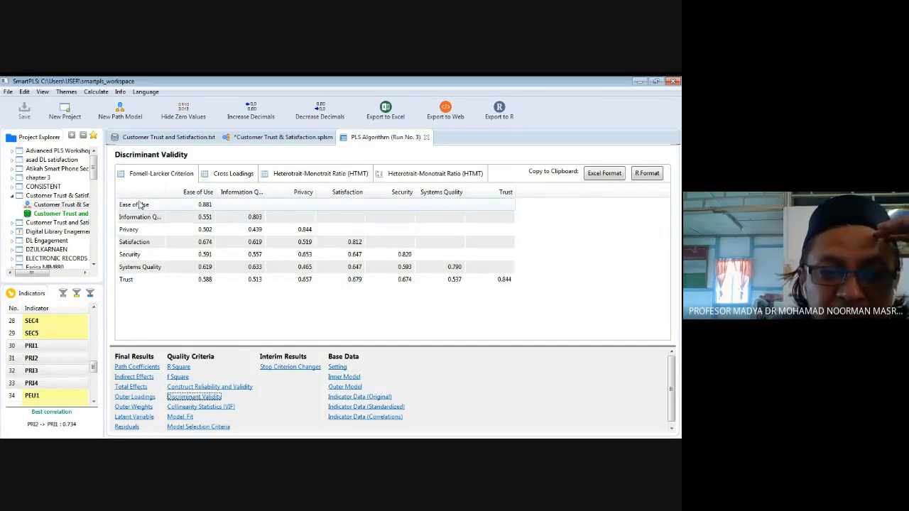
{"action": "left_click", "coordinate": [226, 387]}
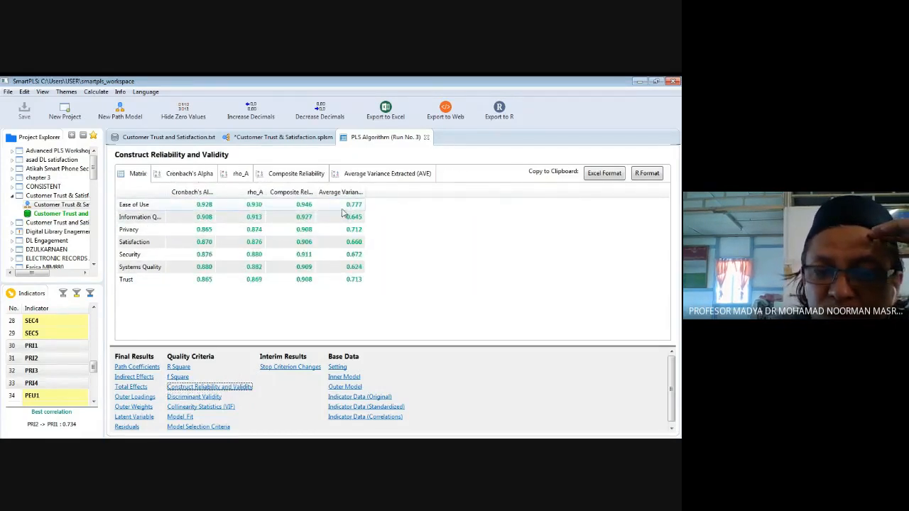
Examine discriminant validity by viewing the Heterotrait-Monotrait Ratio (HTMT) matrix and the Fornell-Larcker Criterion matrix
{"action": "left_click", "coordinate": [209, 399]}
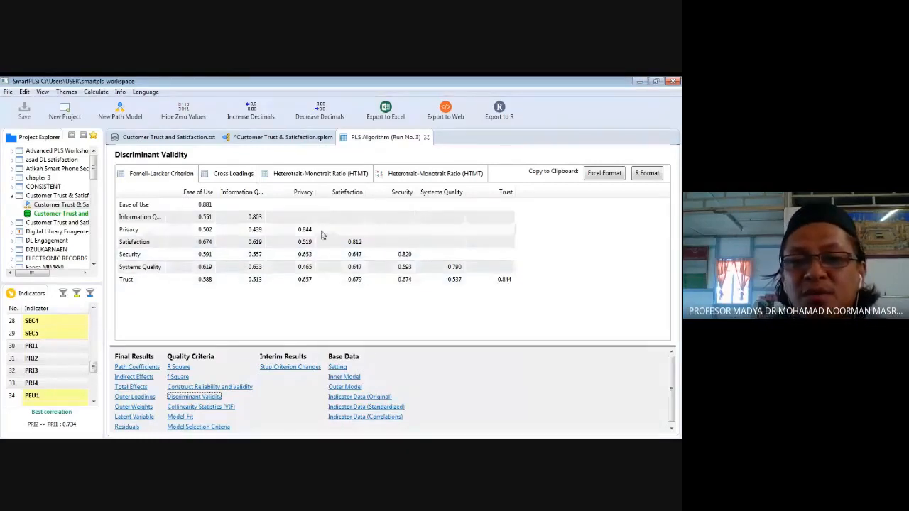
{"action": "left_click", "coordinate": [329, 173]}
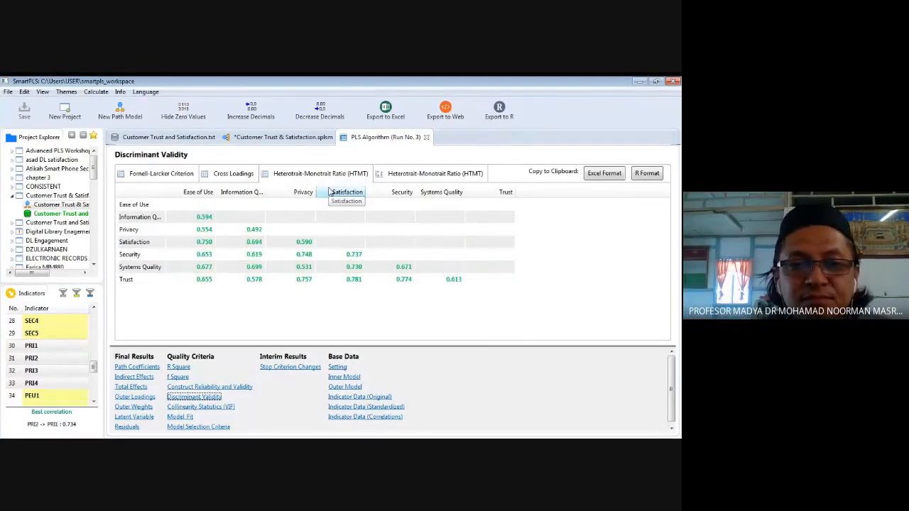
{"action": "left_click", "coordinate": [176, 178]}
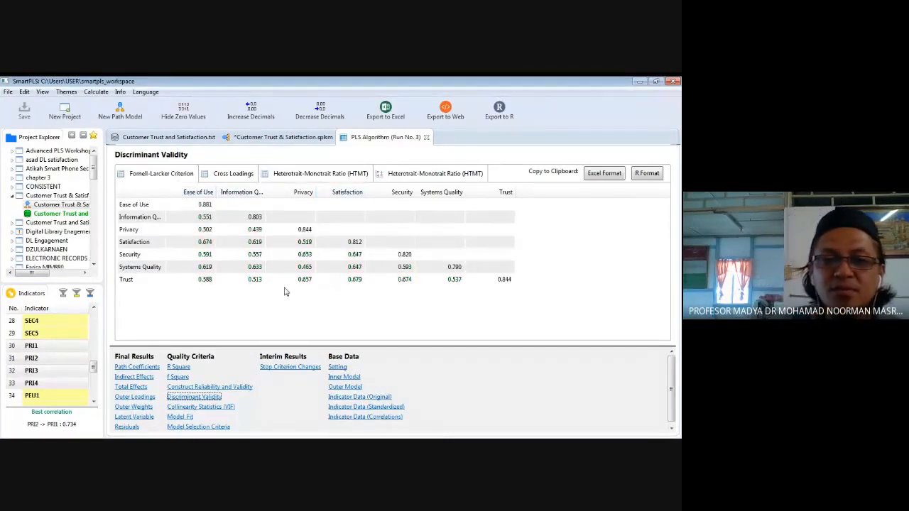